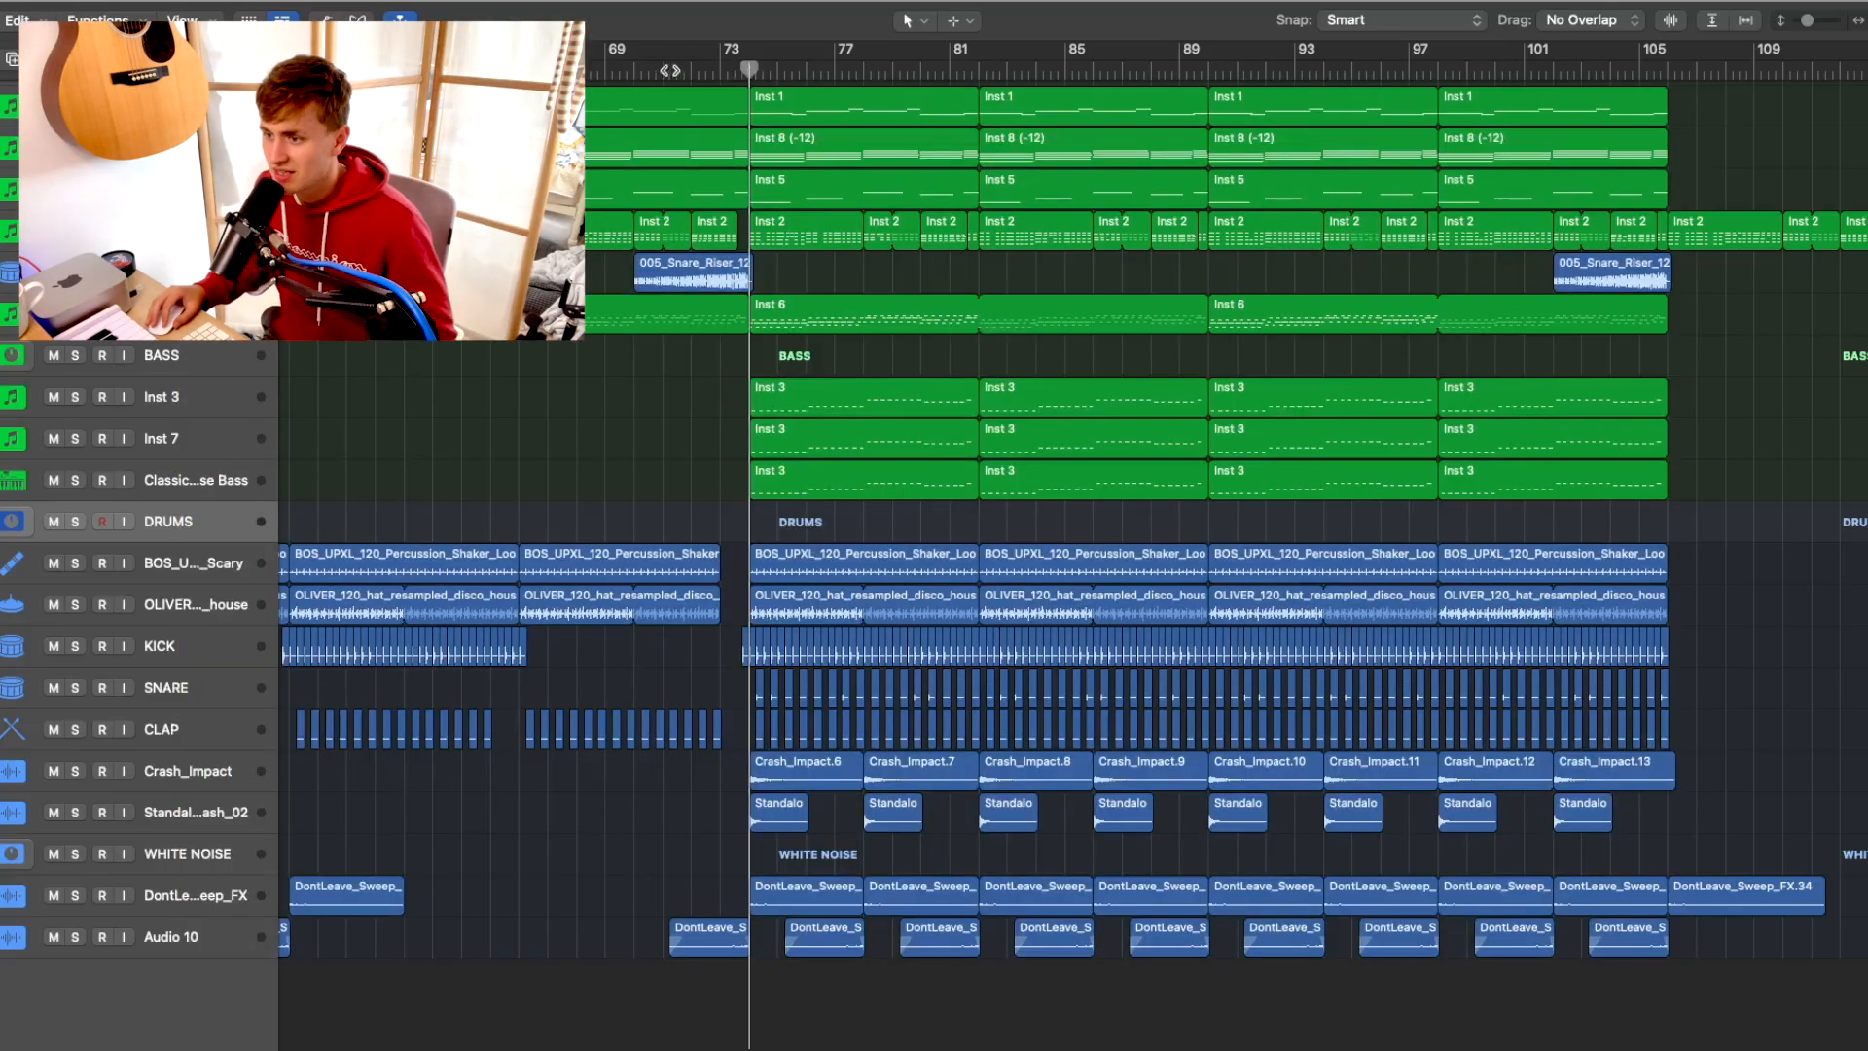
# Play the arrangement from the start of the snare riser at bar 70 through the opening of the following section
pyautogui.click(640, 73)
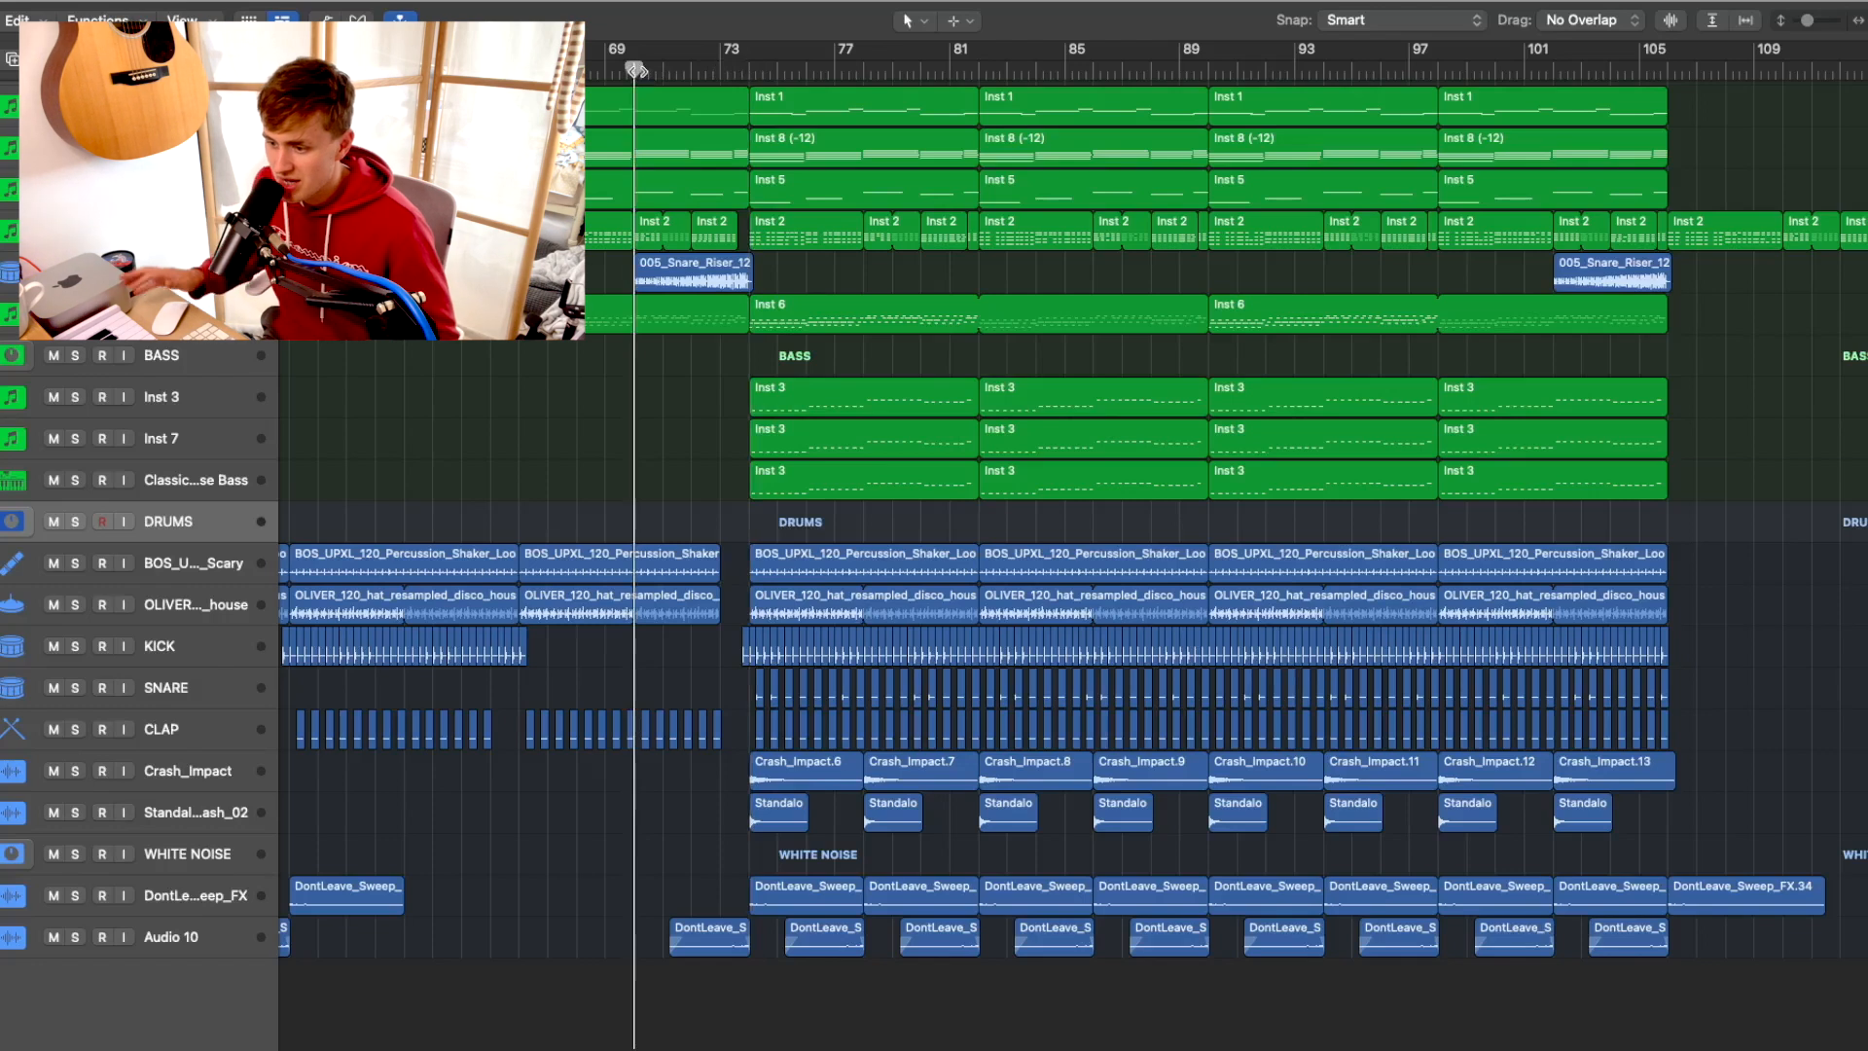
pyautogui.press('space')
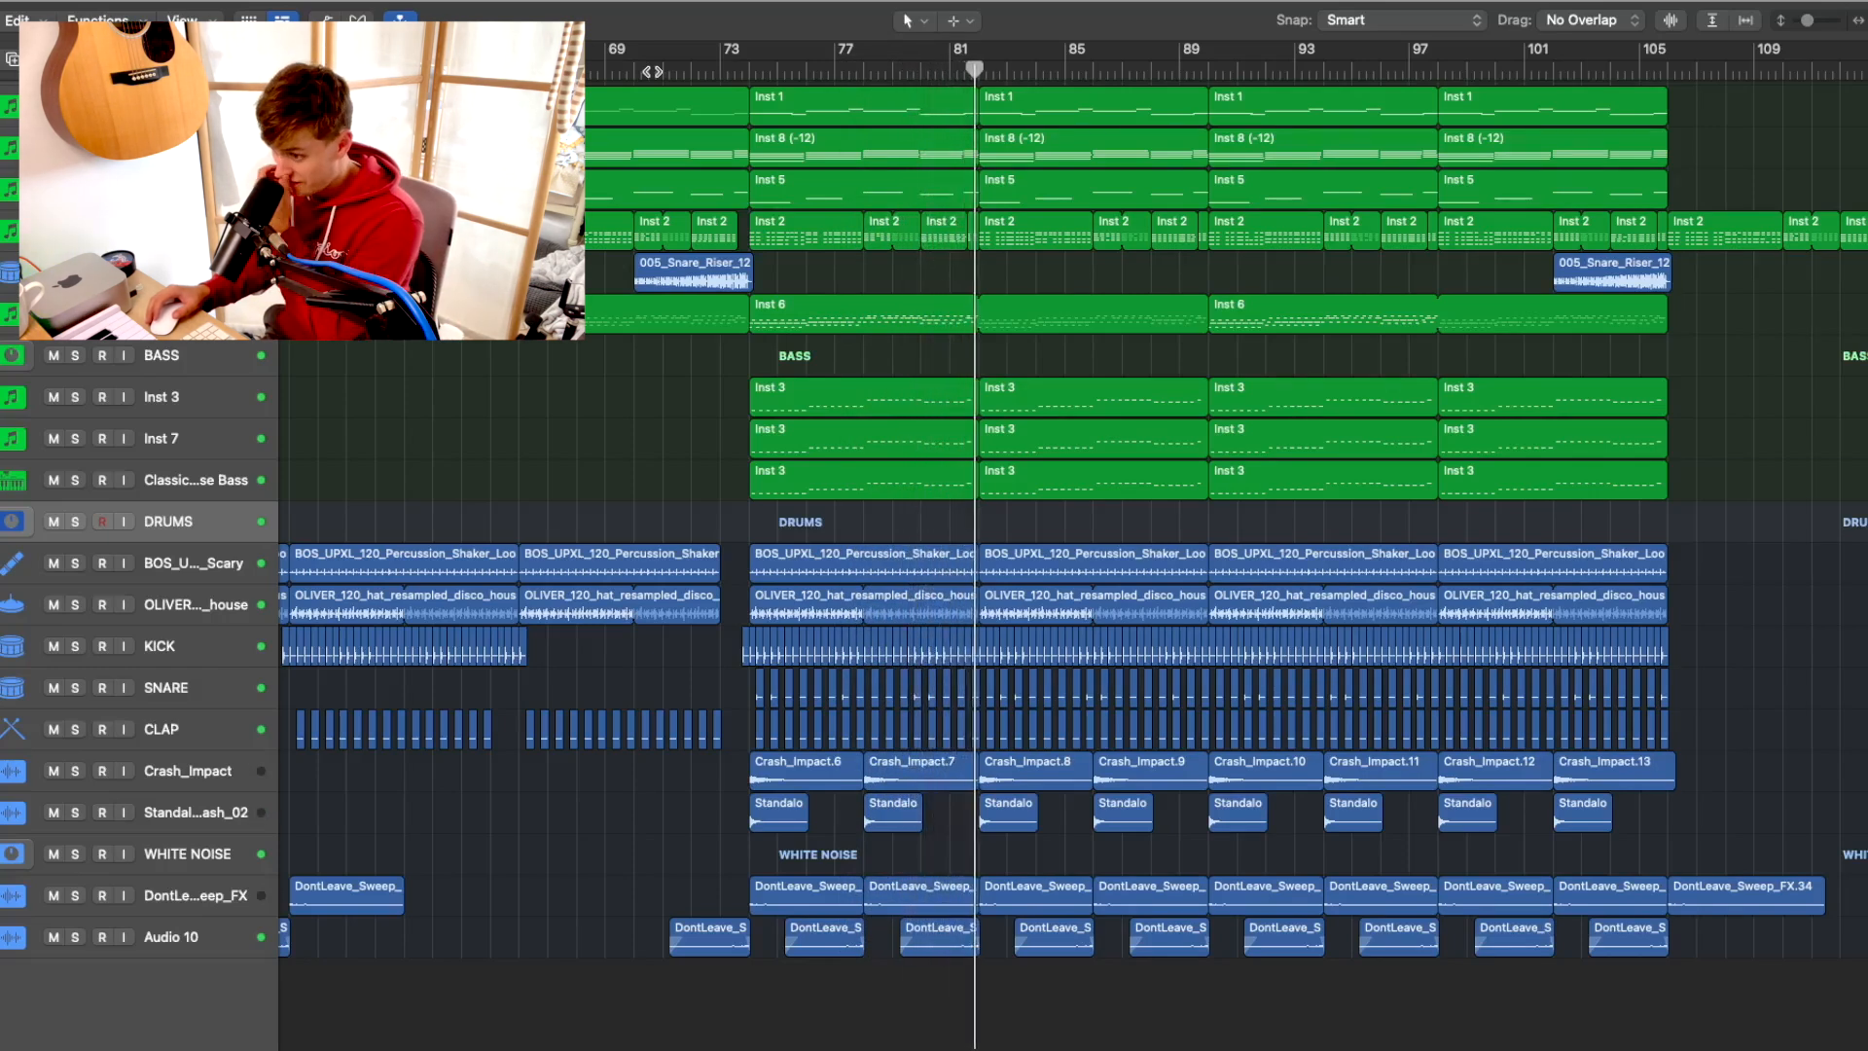
pyautogui.scroll(2, 859, 124)
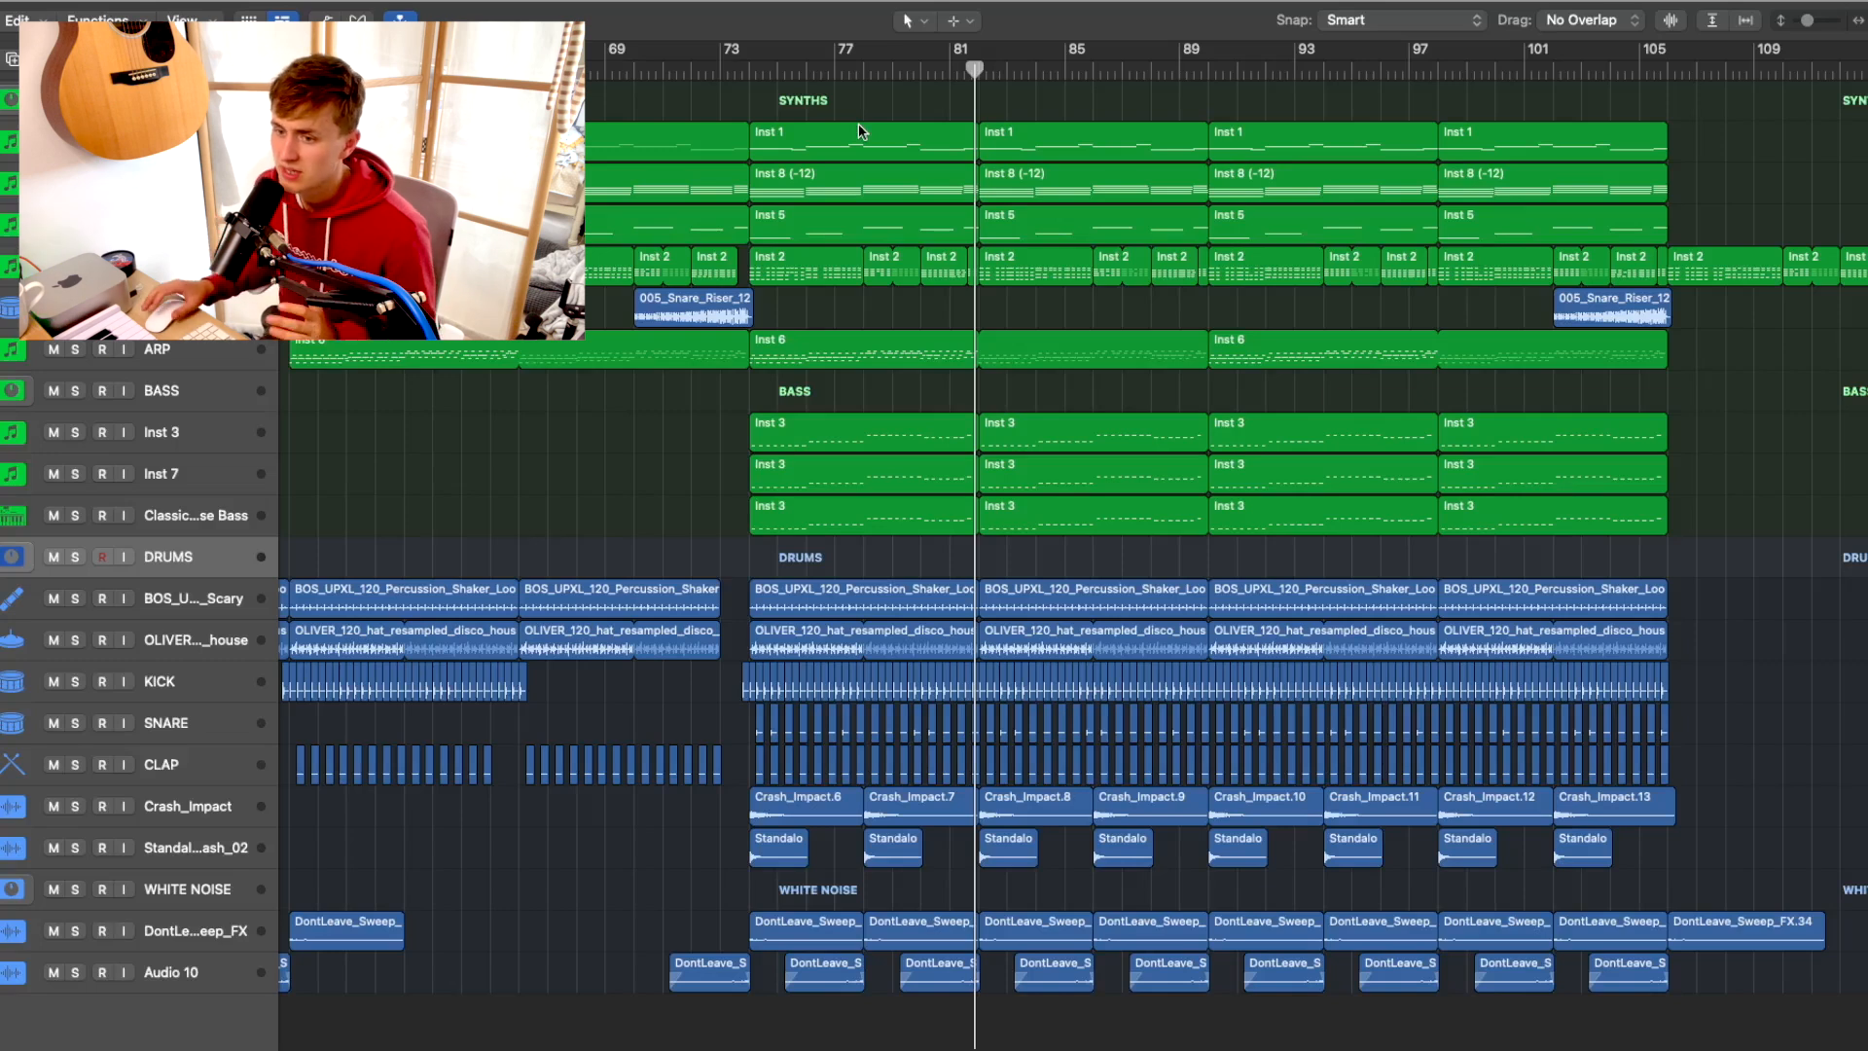
# Solo the KEYS track and audition it from bar 74
pyautogui.click(194, 266)
pyautogui.click(75, 265)
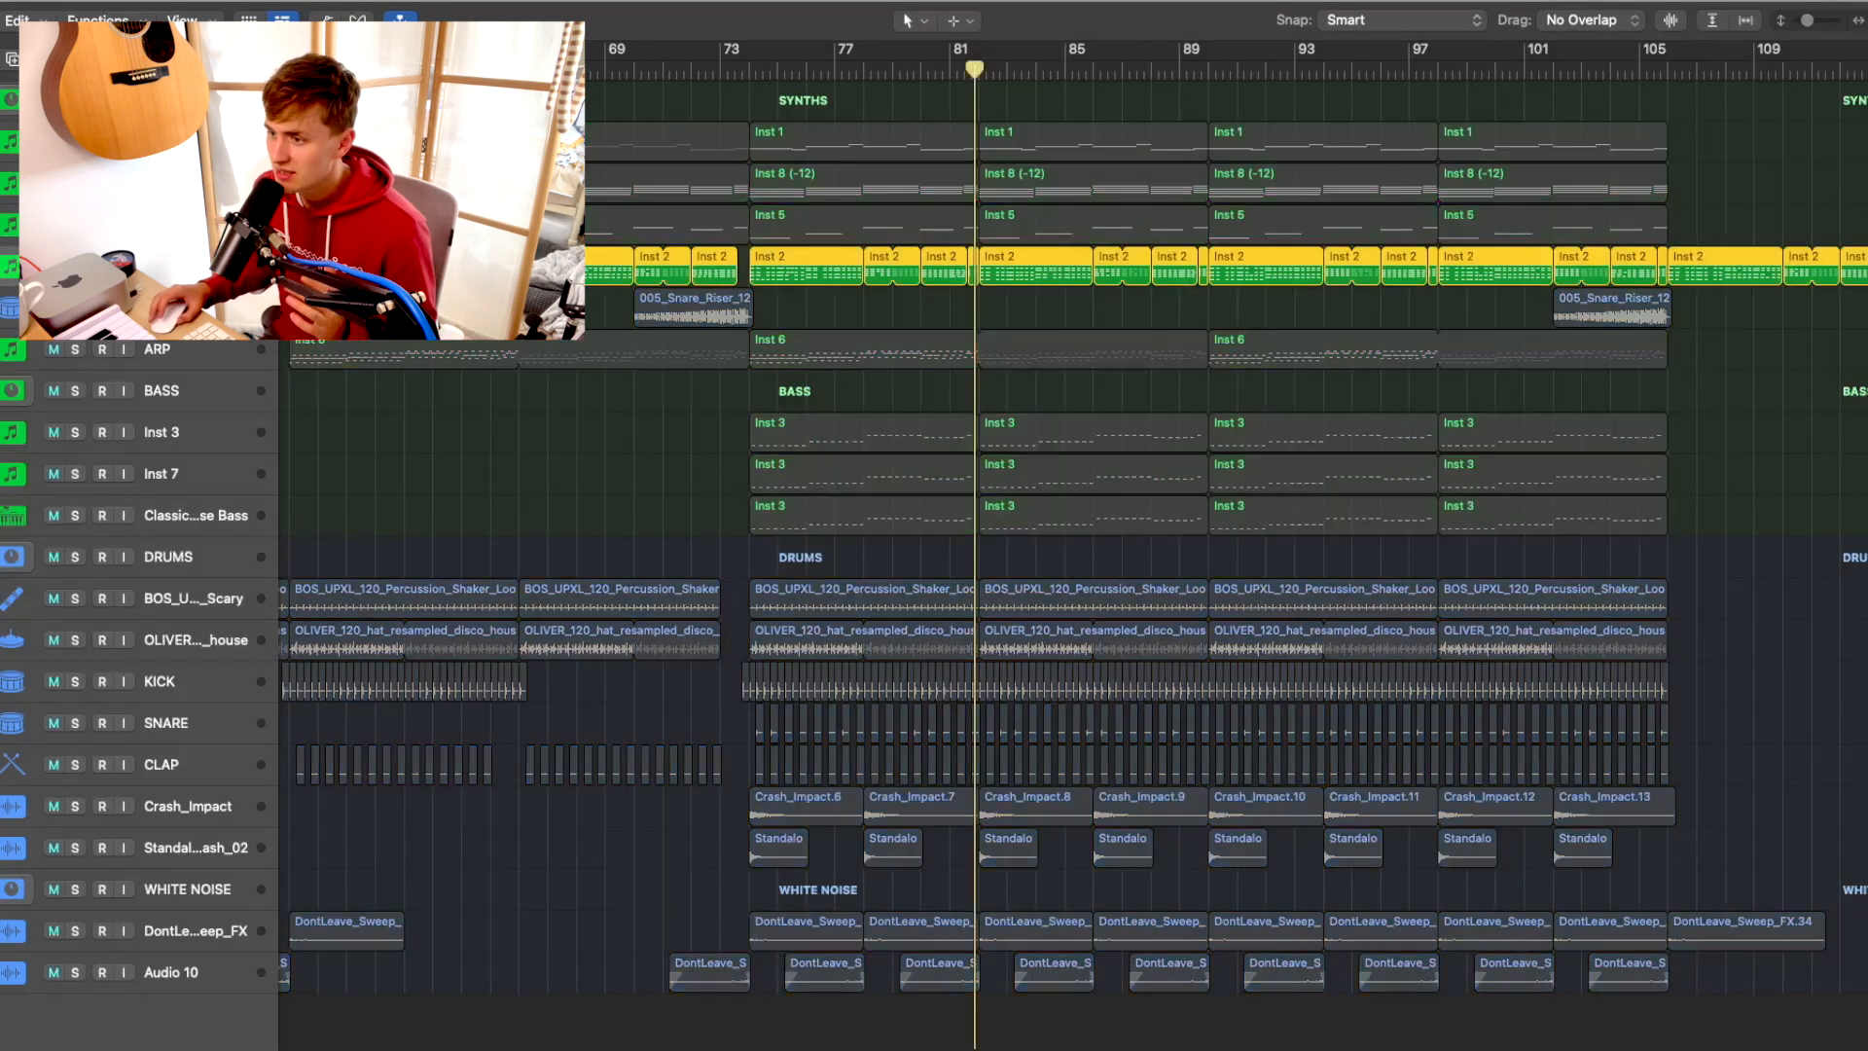
pyautogui.click(744, 66)
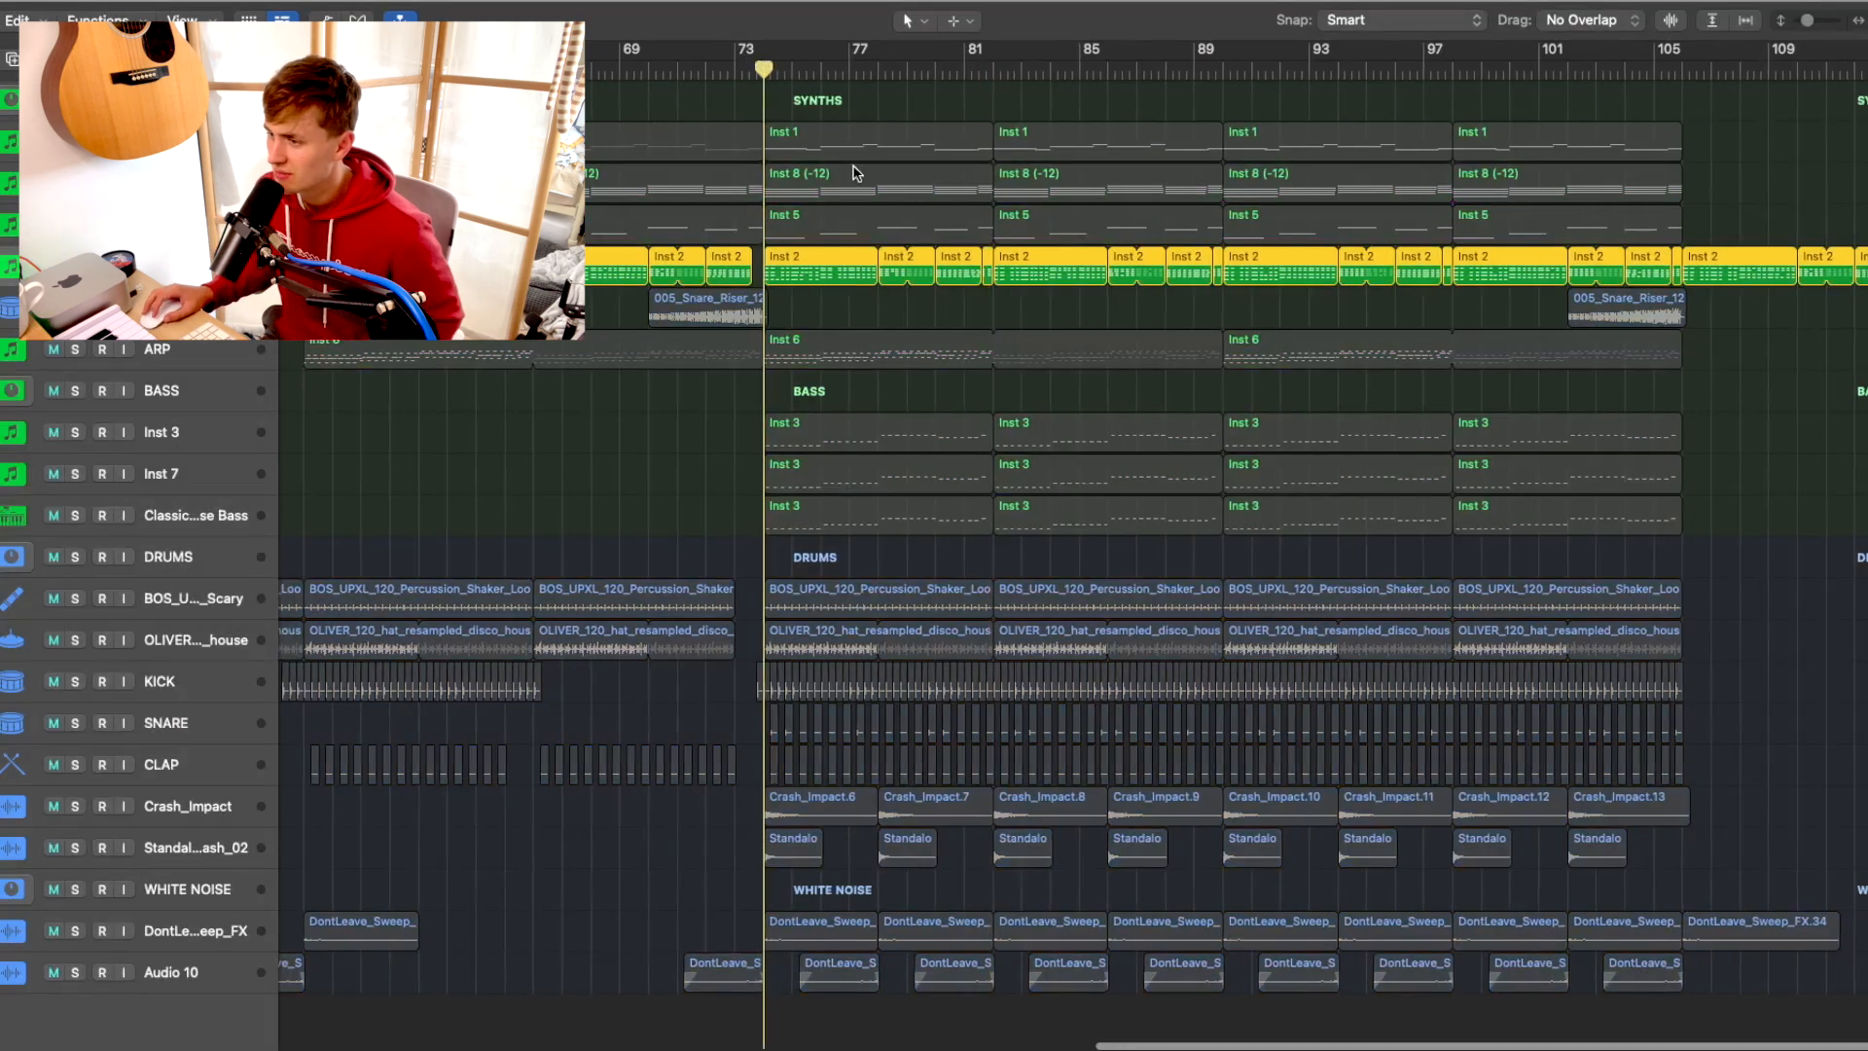
pyautogui.hscroll(-5, 853, 173)
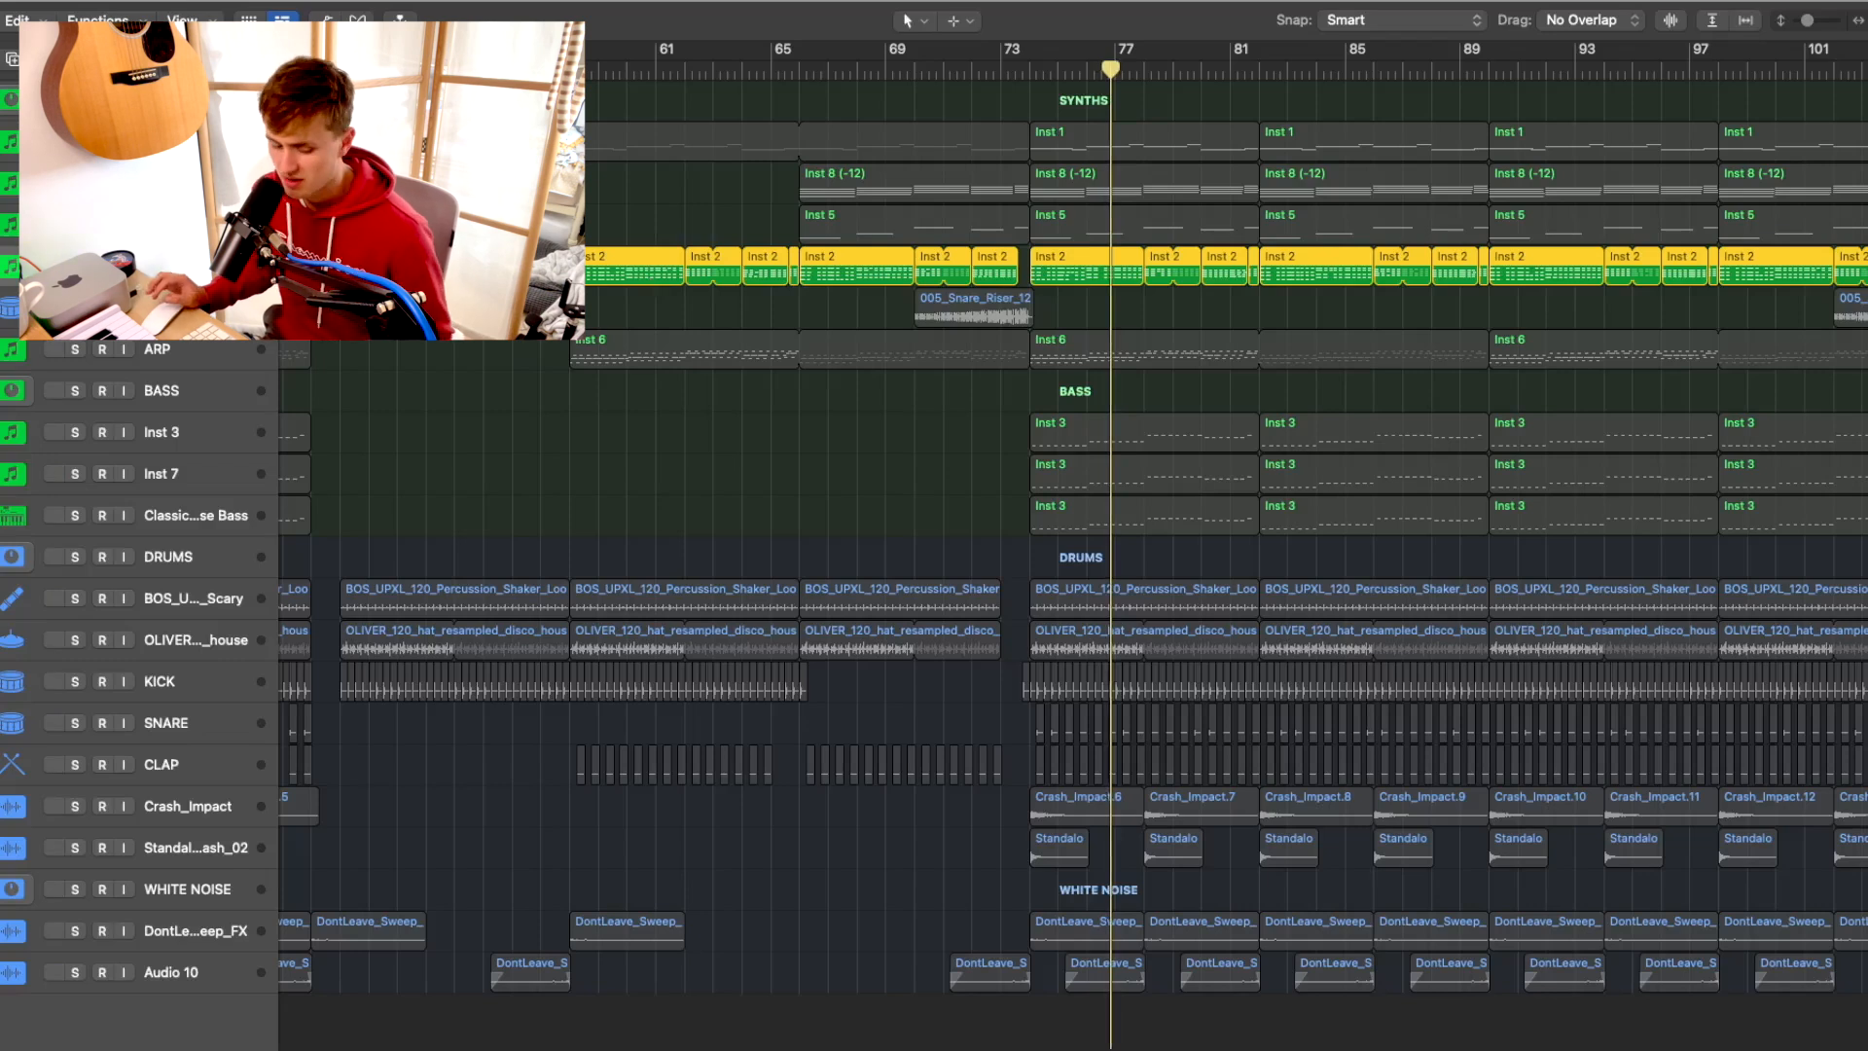
# Inspect the KEYS track's Kontakt instrument in the mixer and browse its Utopia preset categories without changing the sound
pyautogui.press('x')
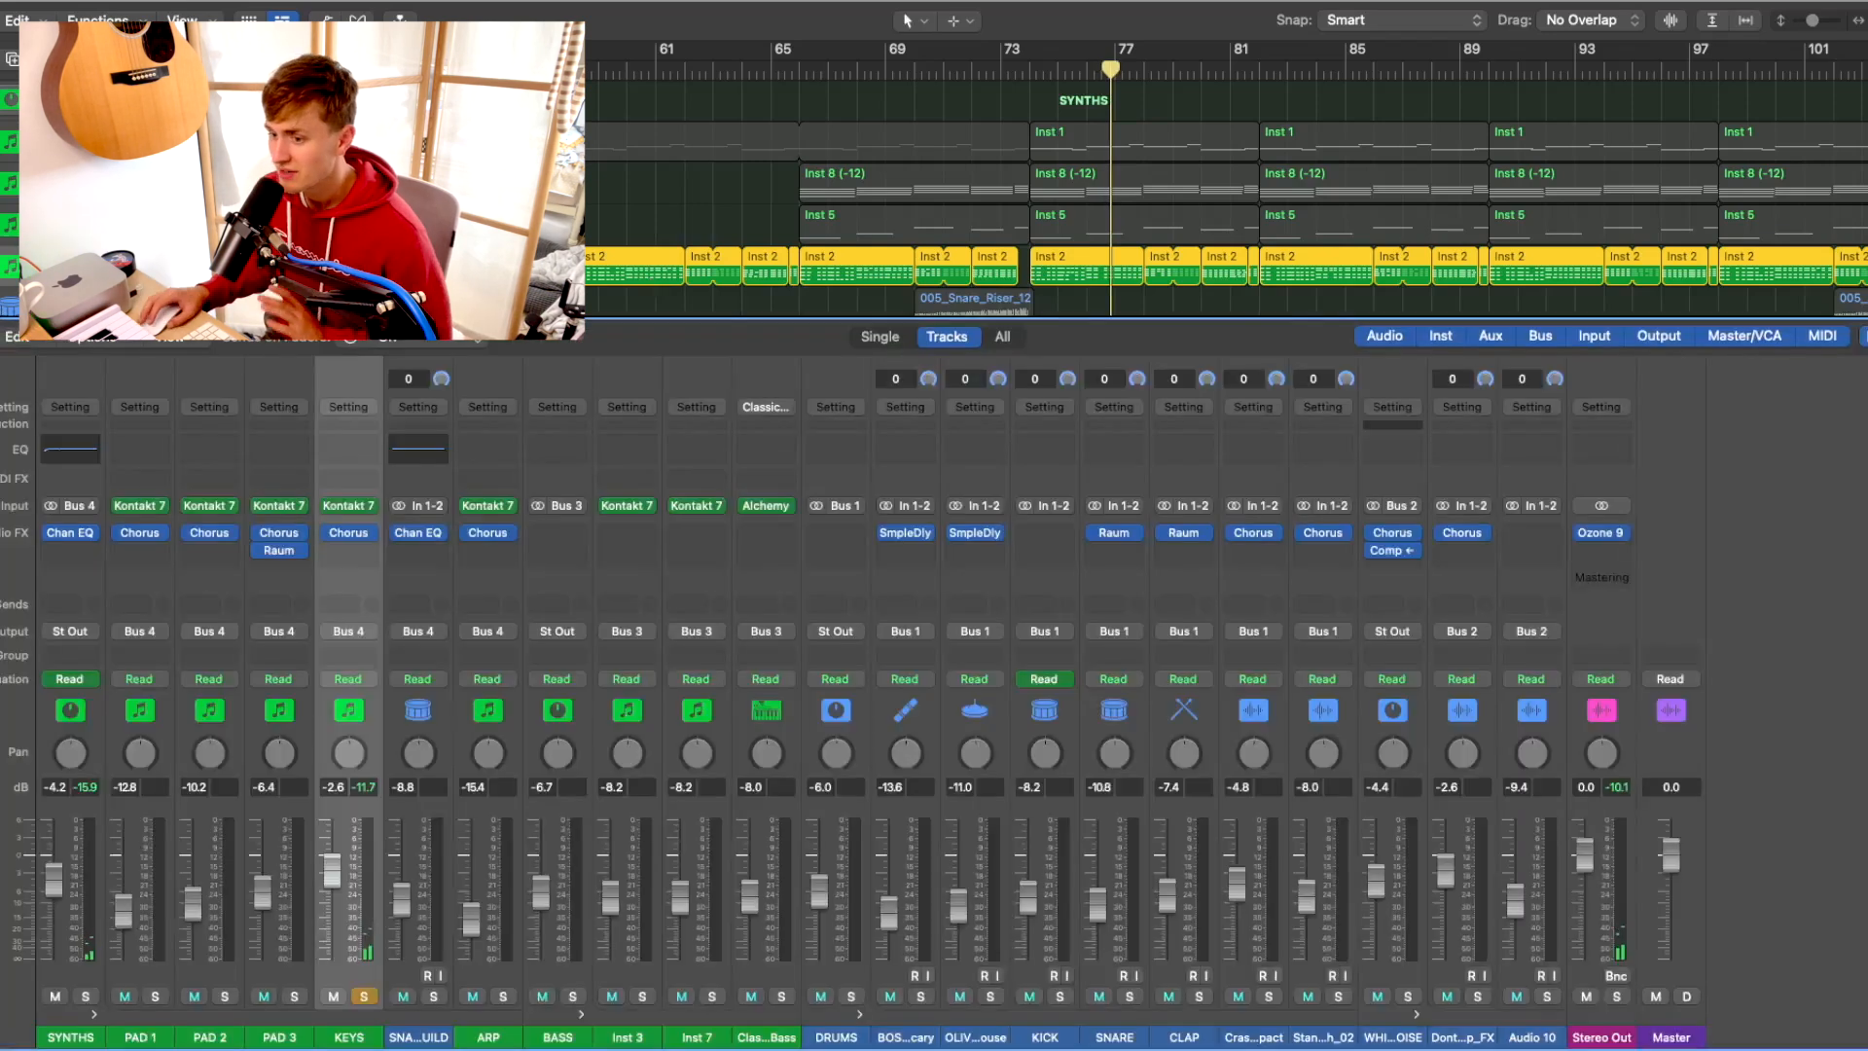
pyautogui.click(348, 506)
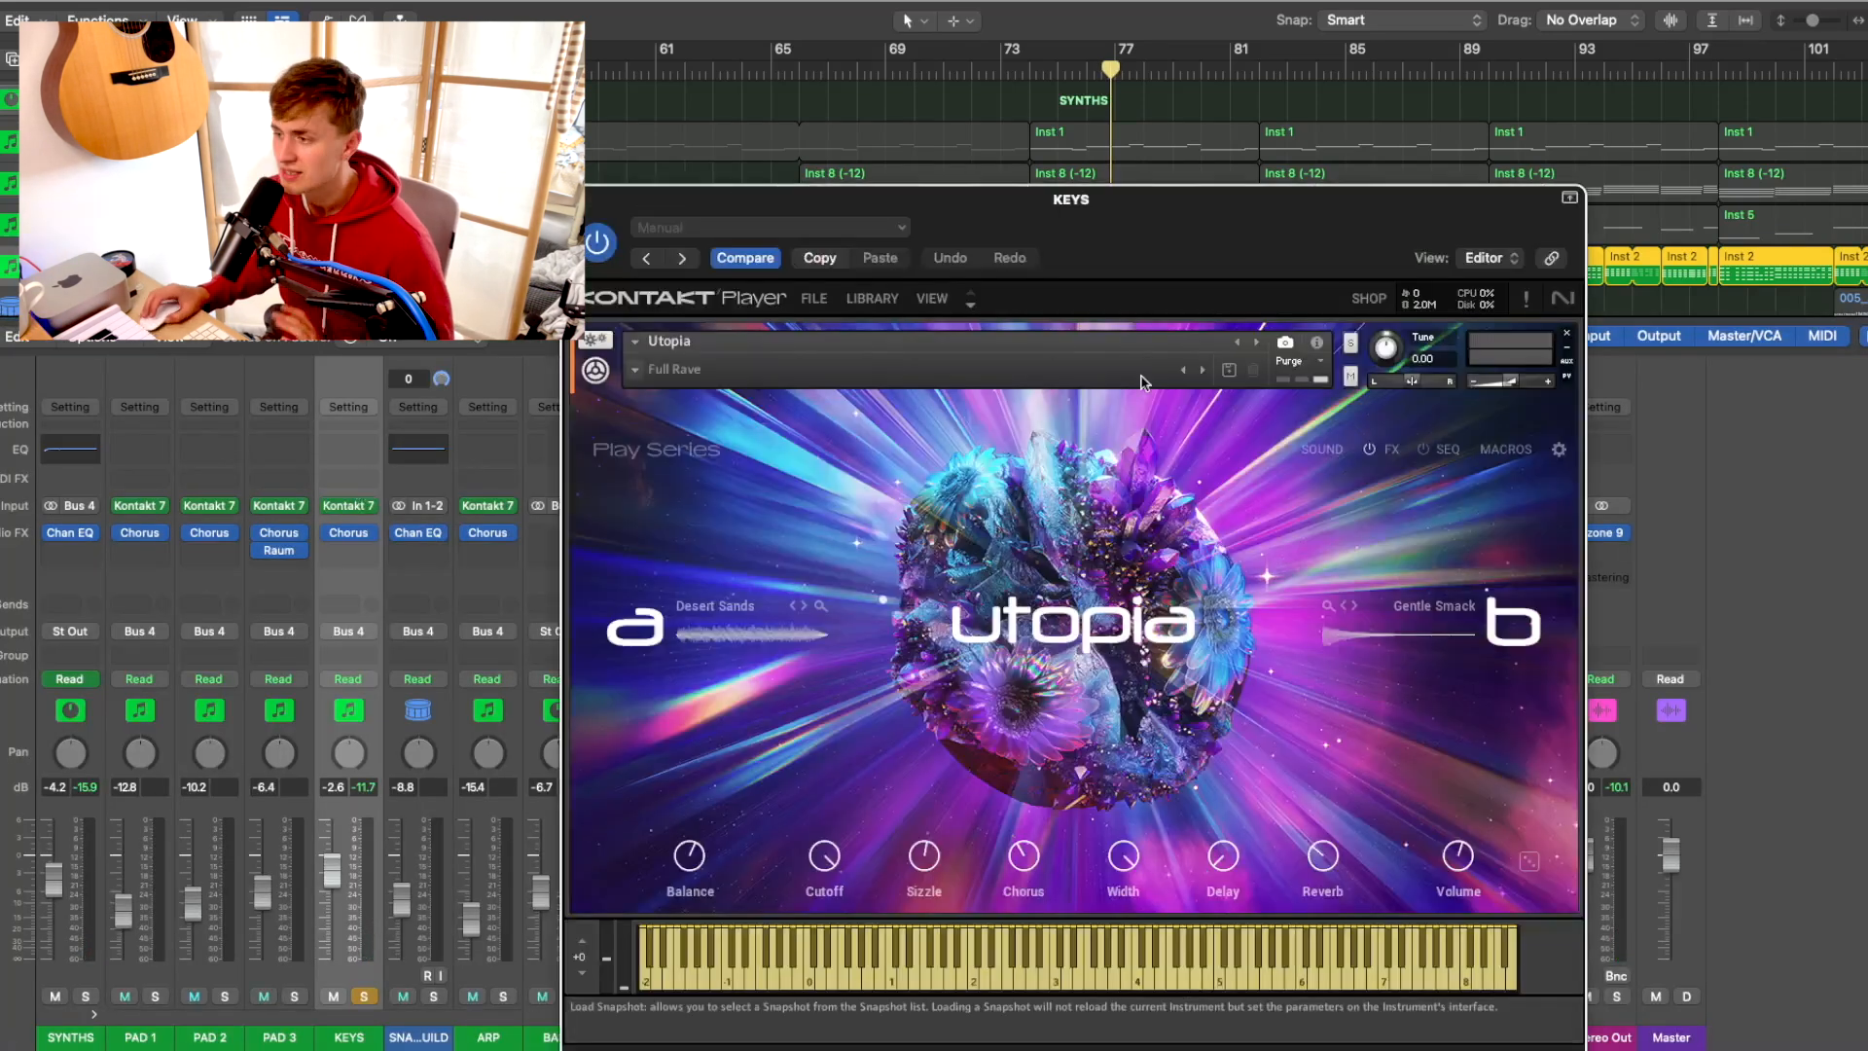
pyautogui.moveTo(1294, 233); pyautogui.dragTo(1130, 101)
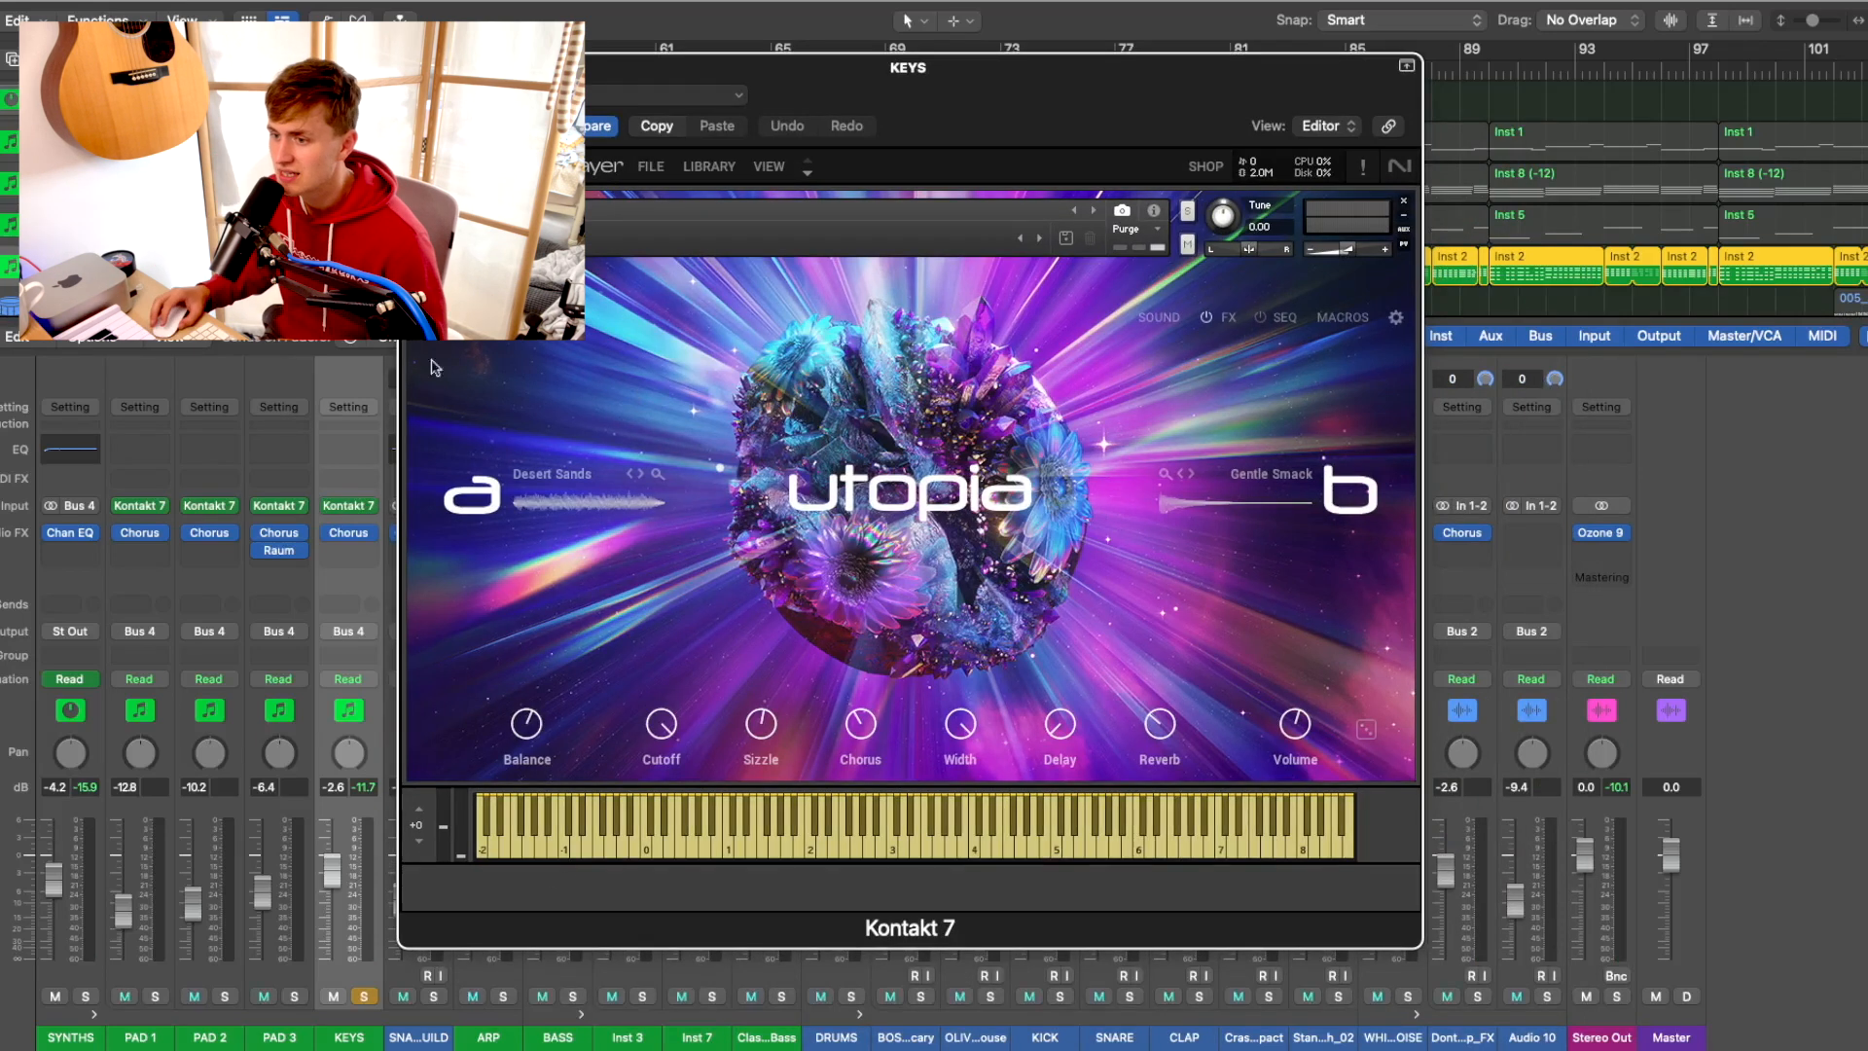
pyautogui.click(516, 238)
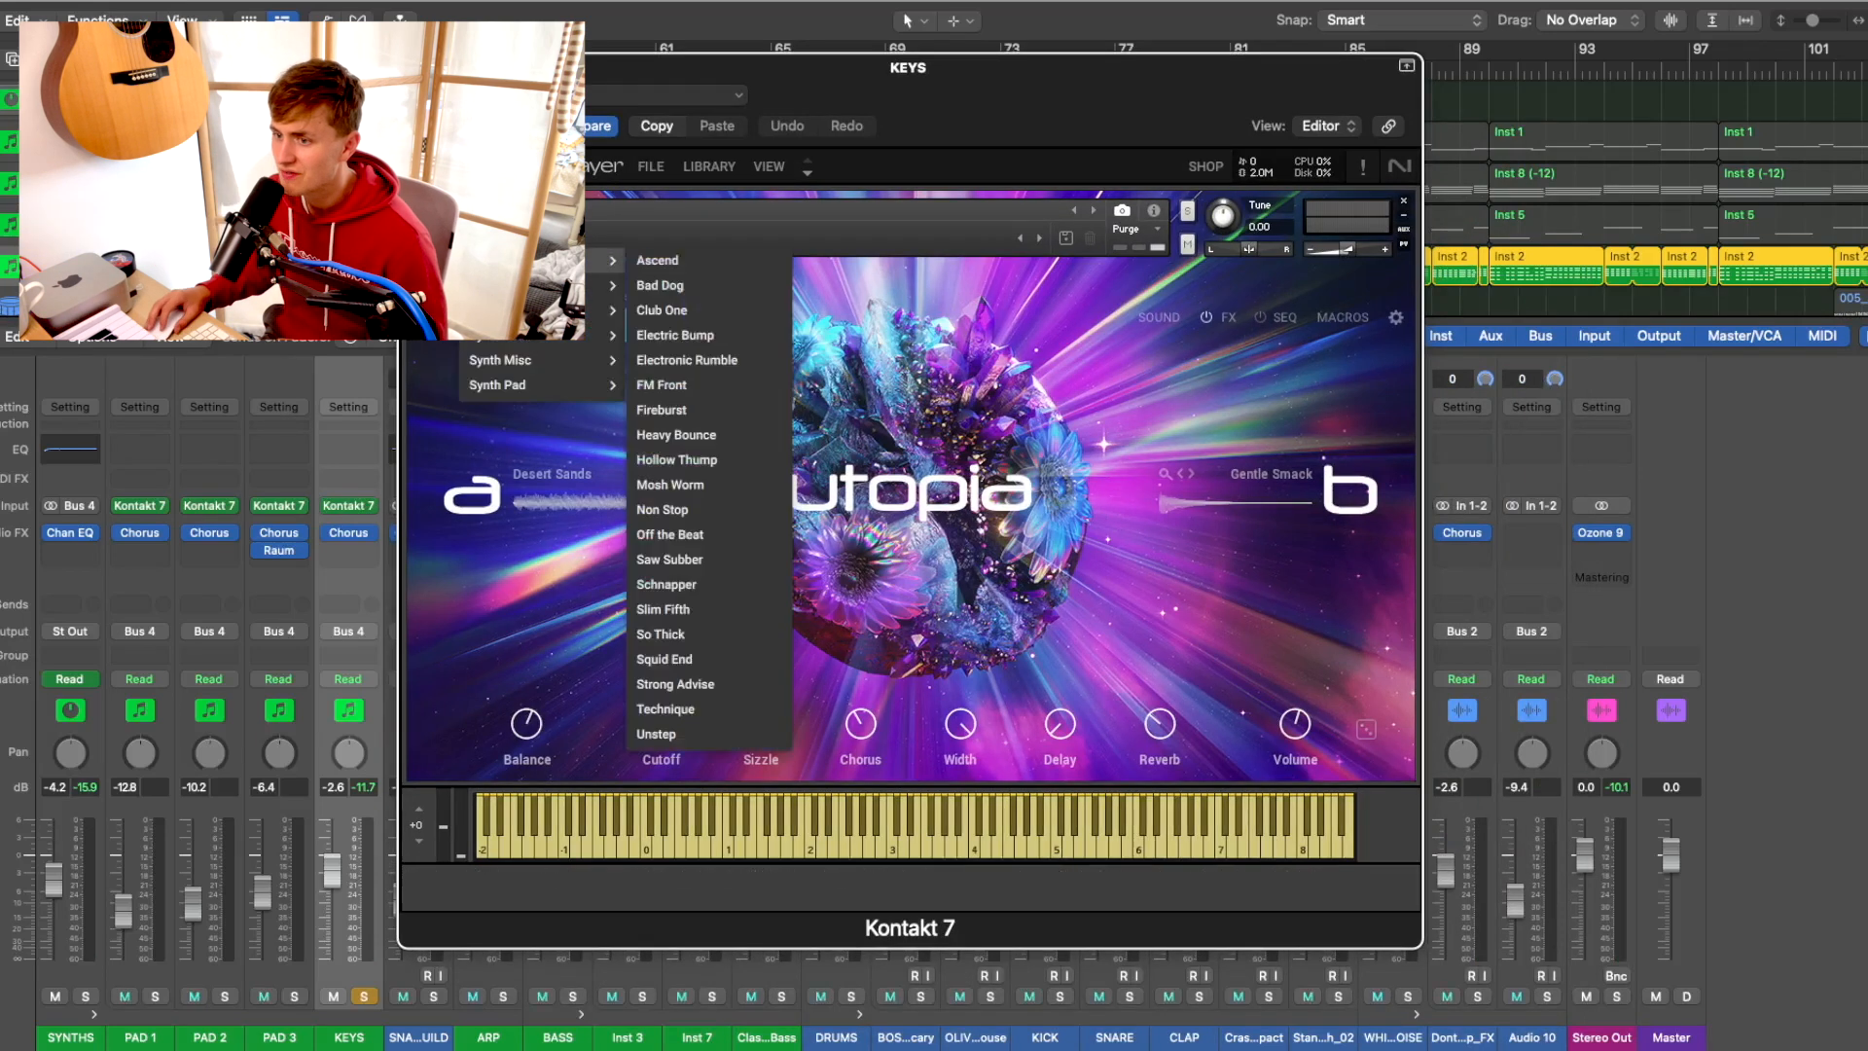
pyautogui.click(417, 68)
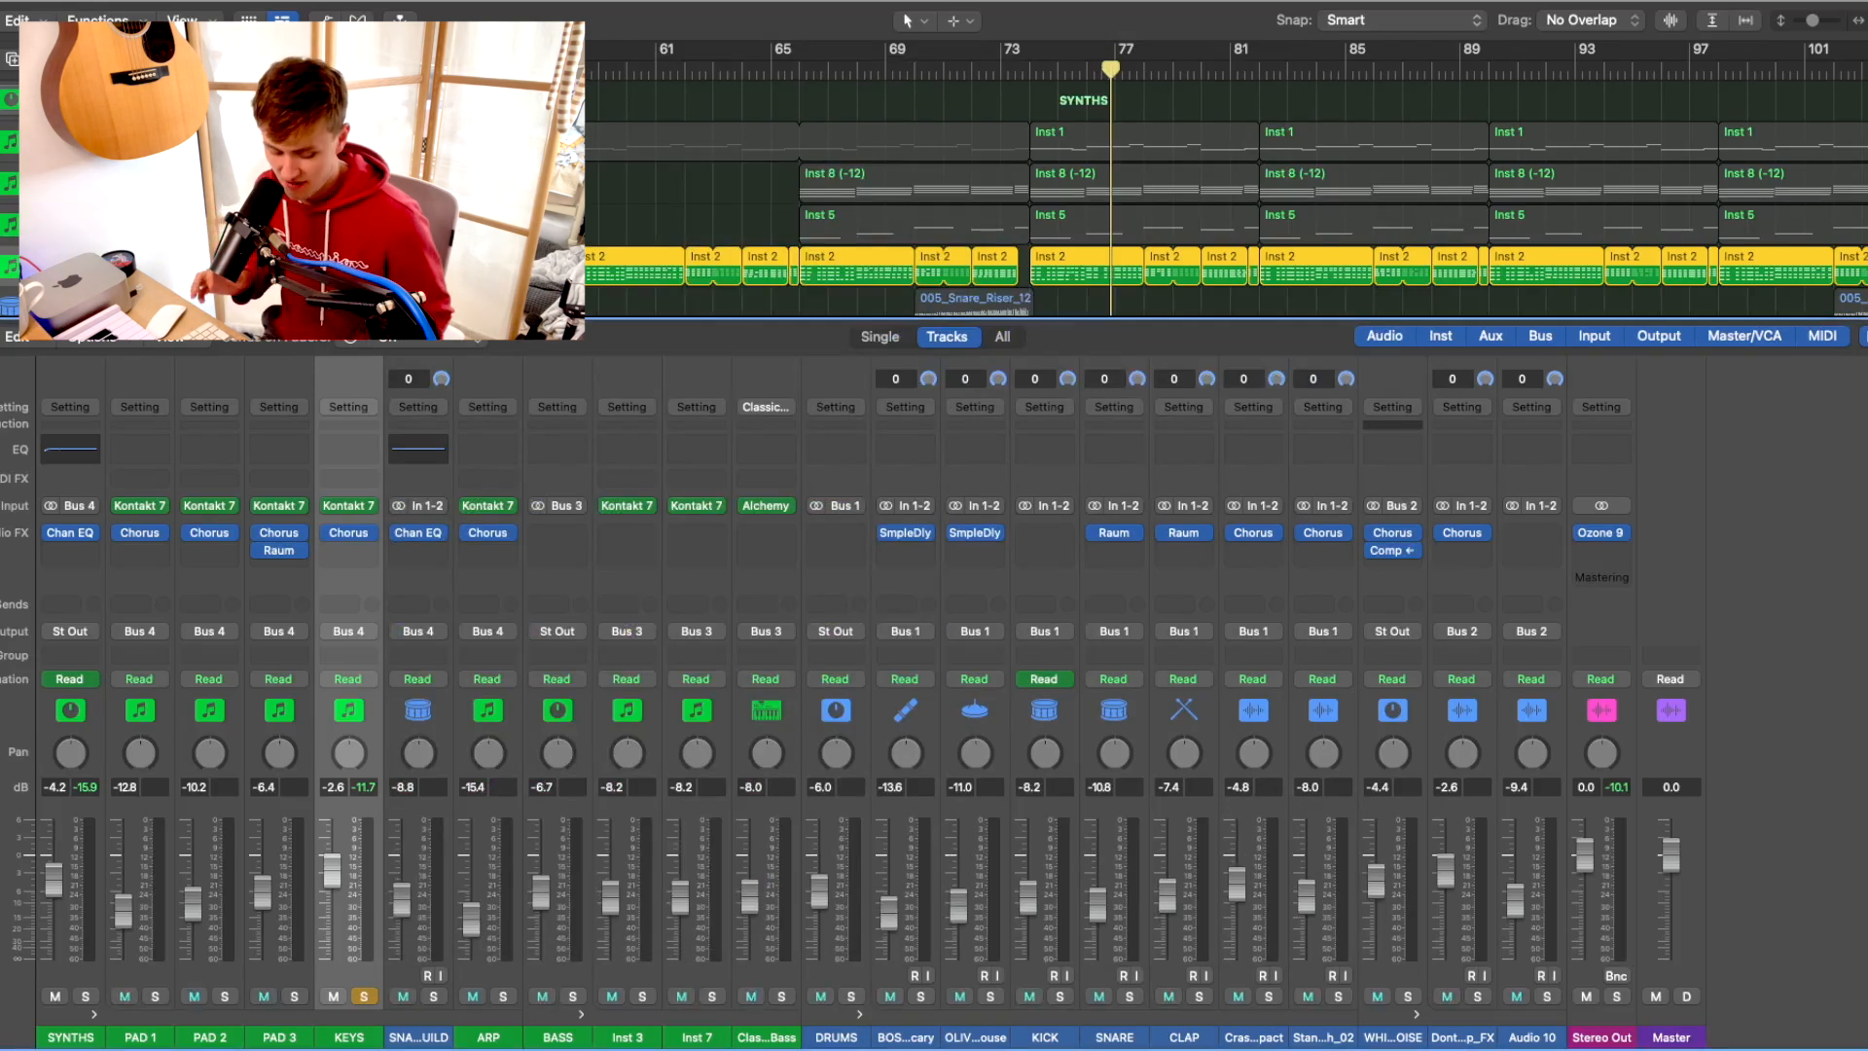
pyautogui.press('x')
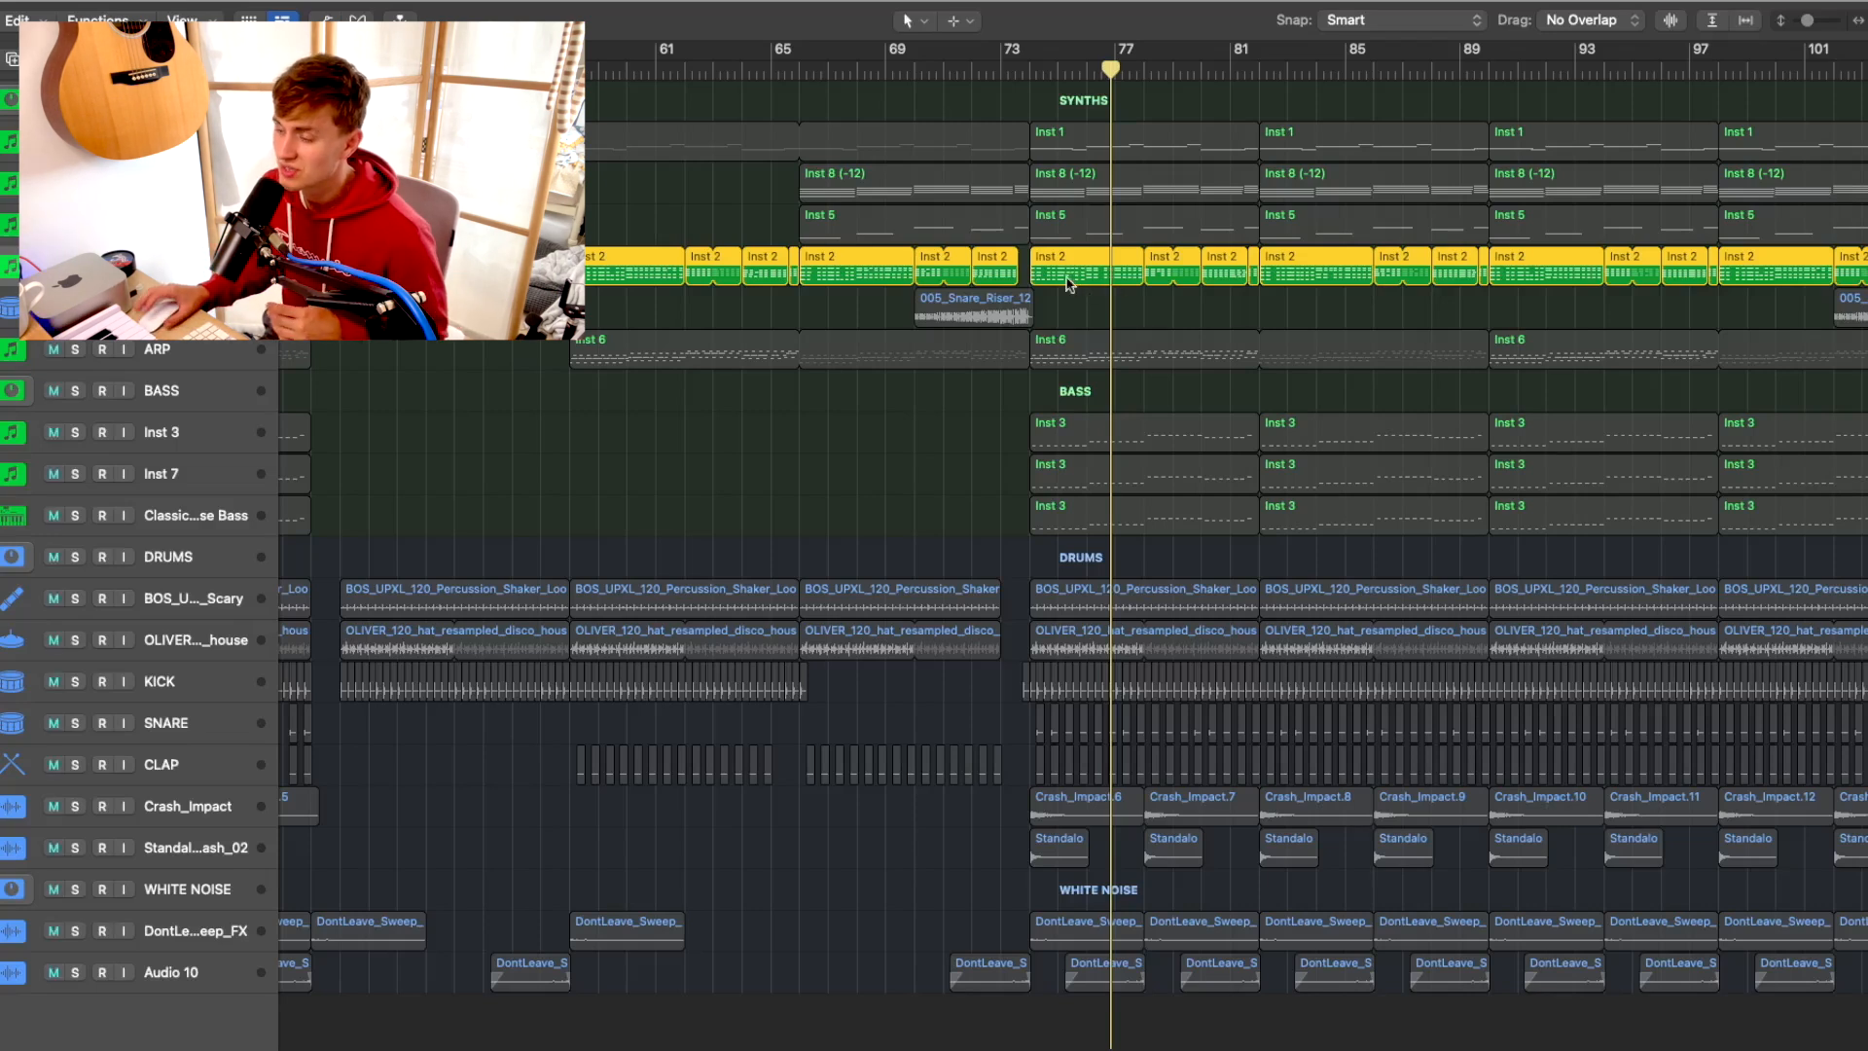
# Replay the soloed KEYS from bar 74 and examine the settings of its Chorus effect in the mixer
pyautogui.click(1028, 70)
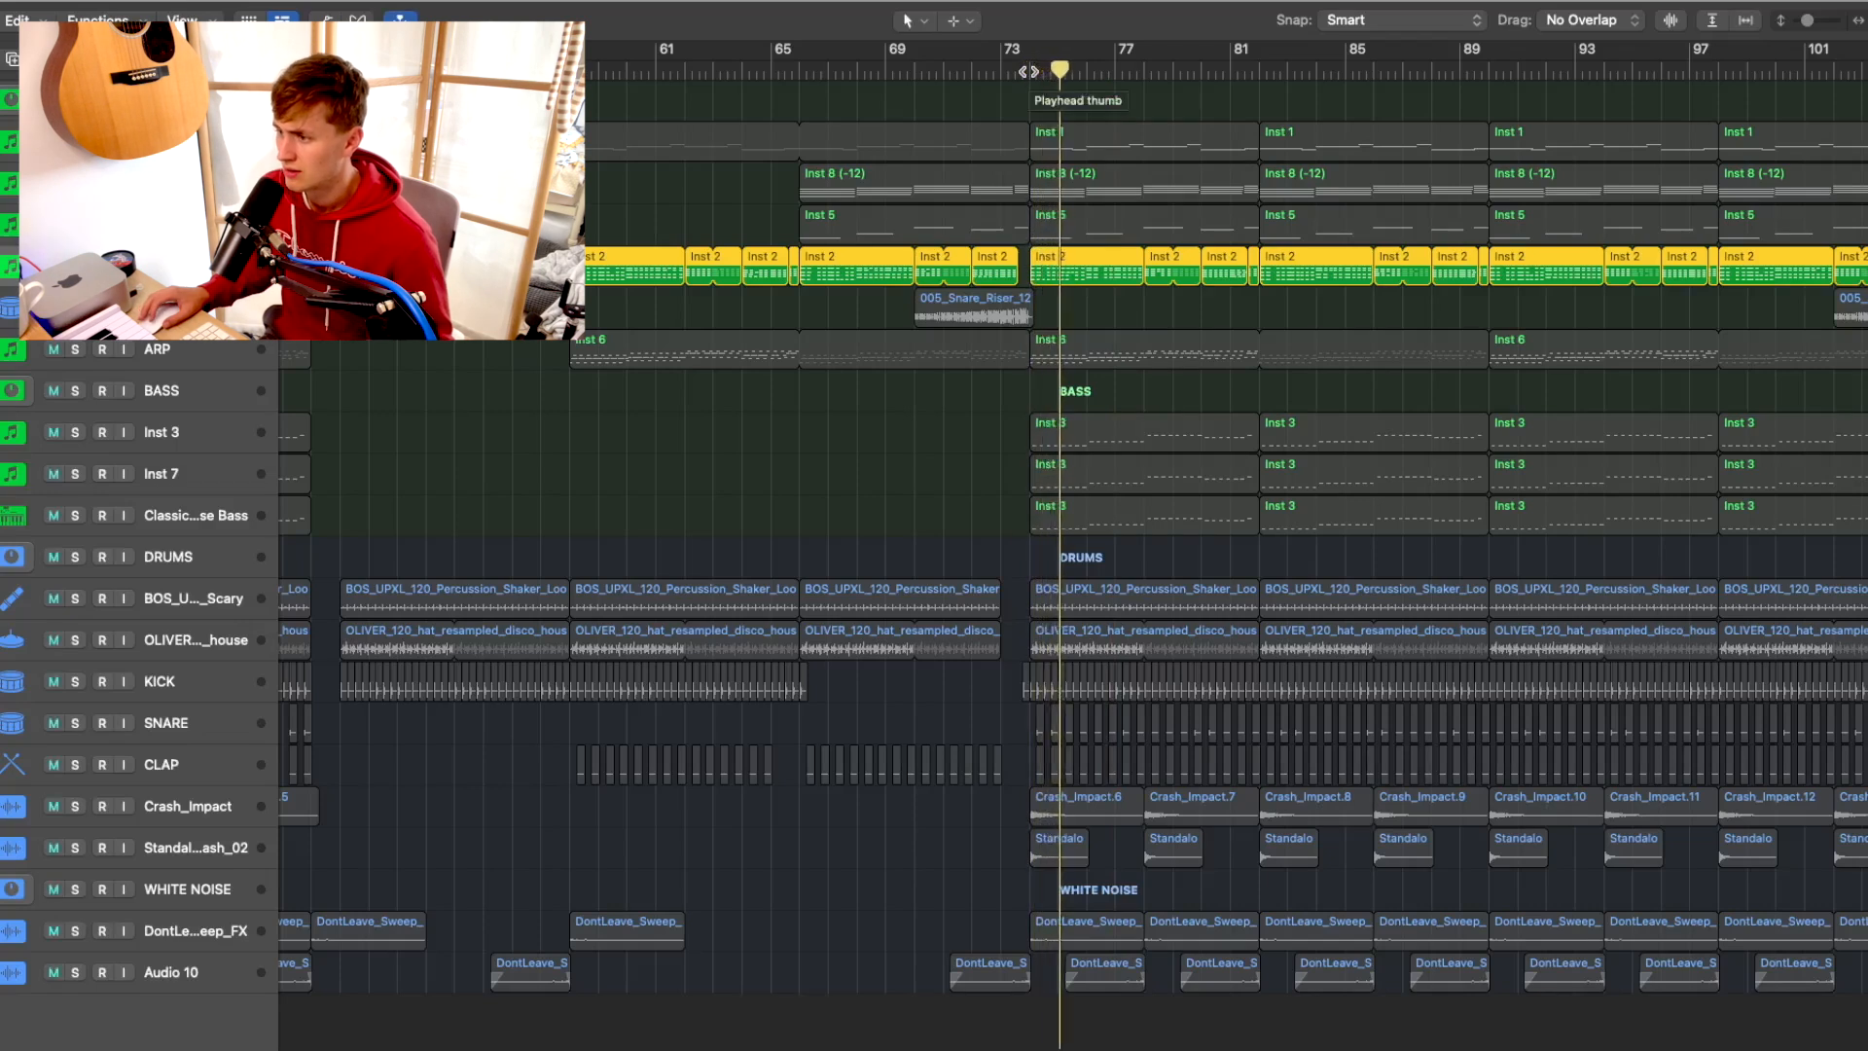
pyautogui.press('x')
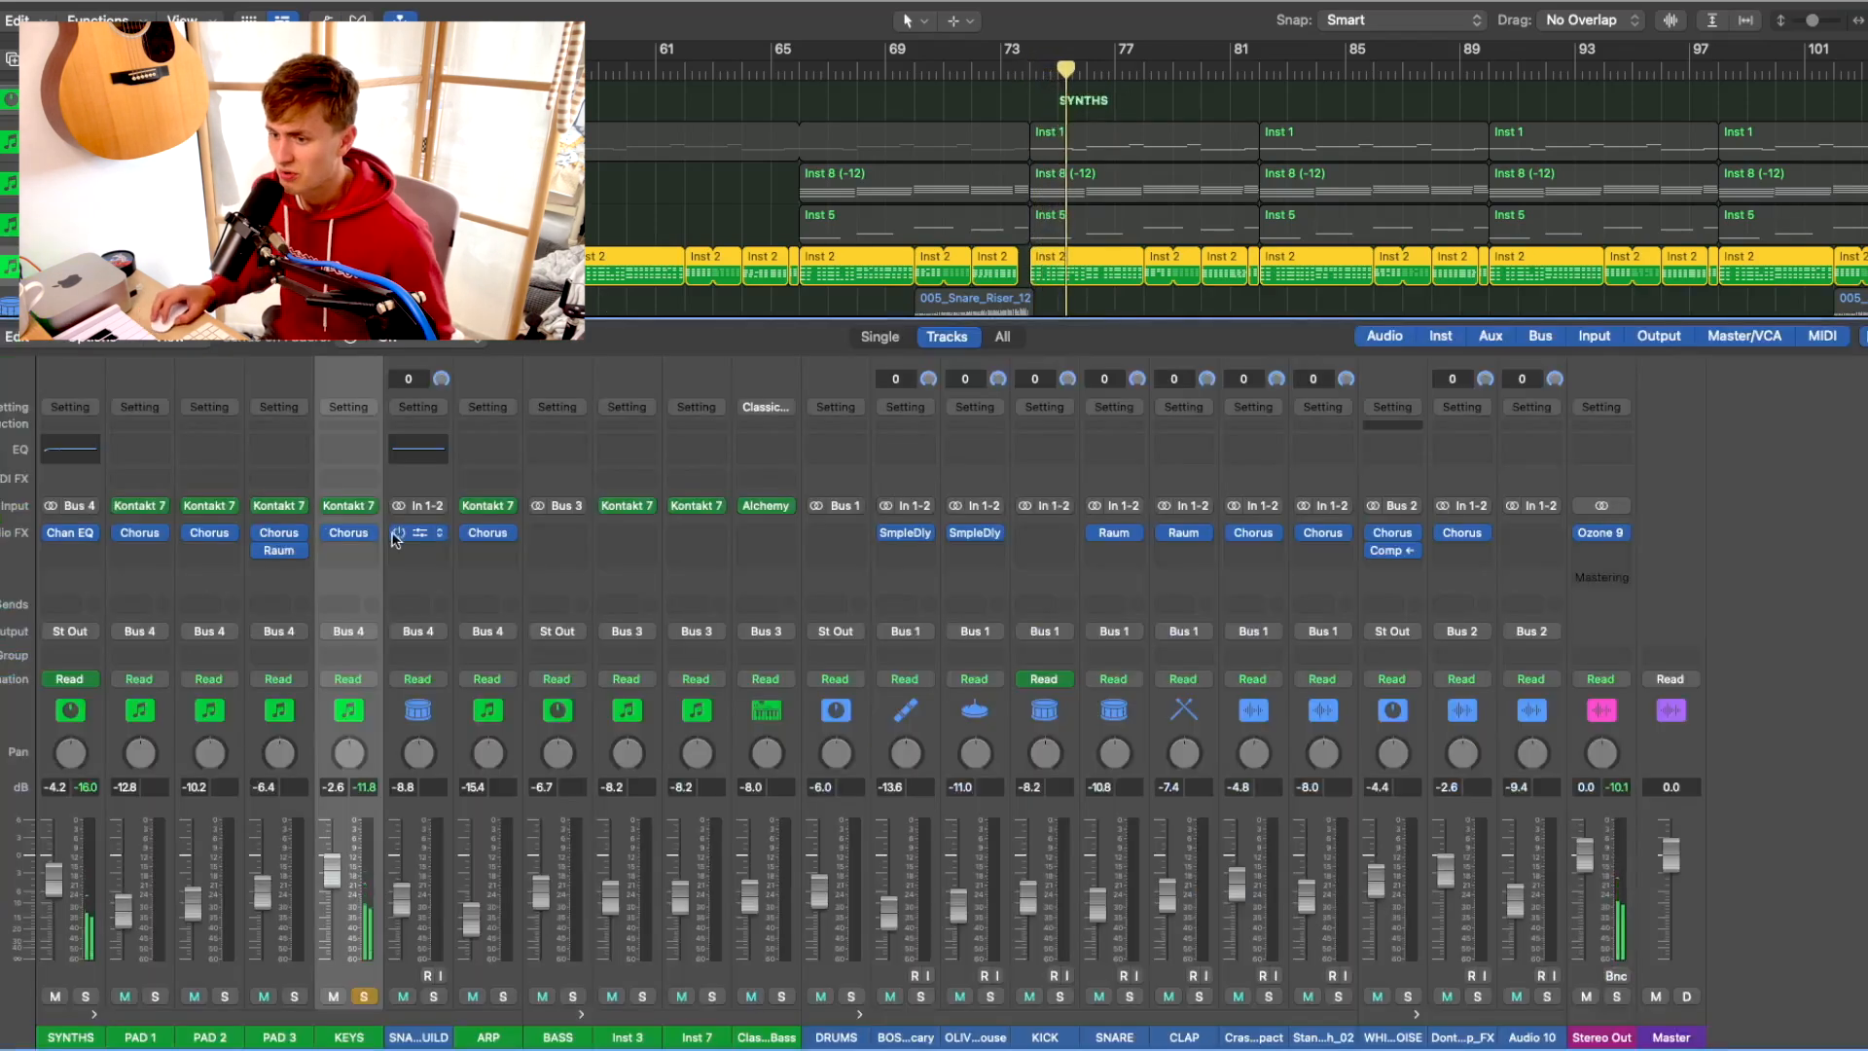
pyautogui.click(352, 535)
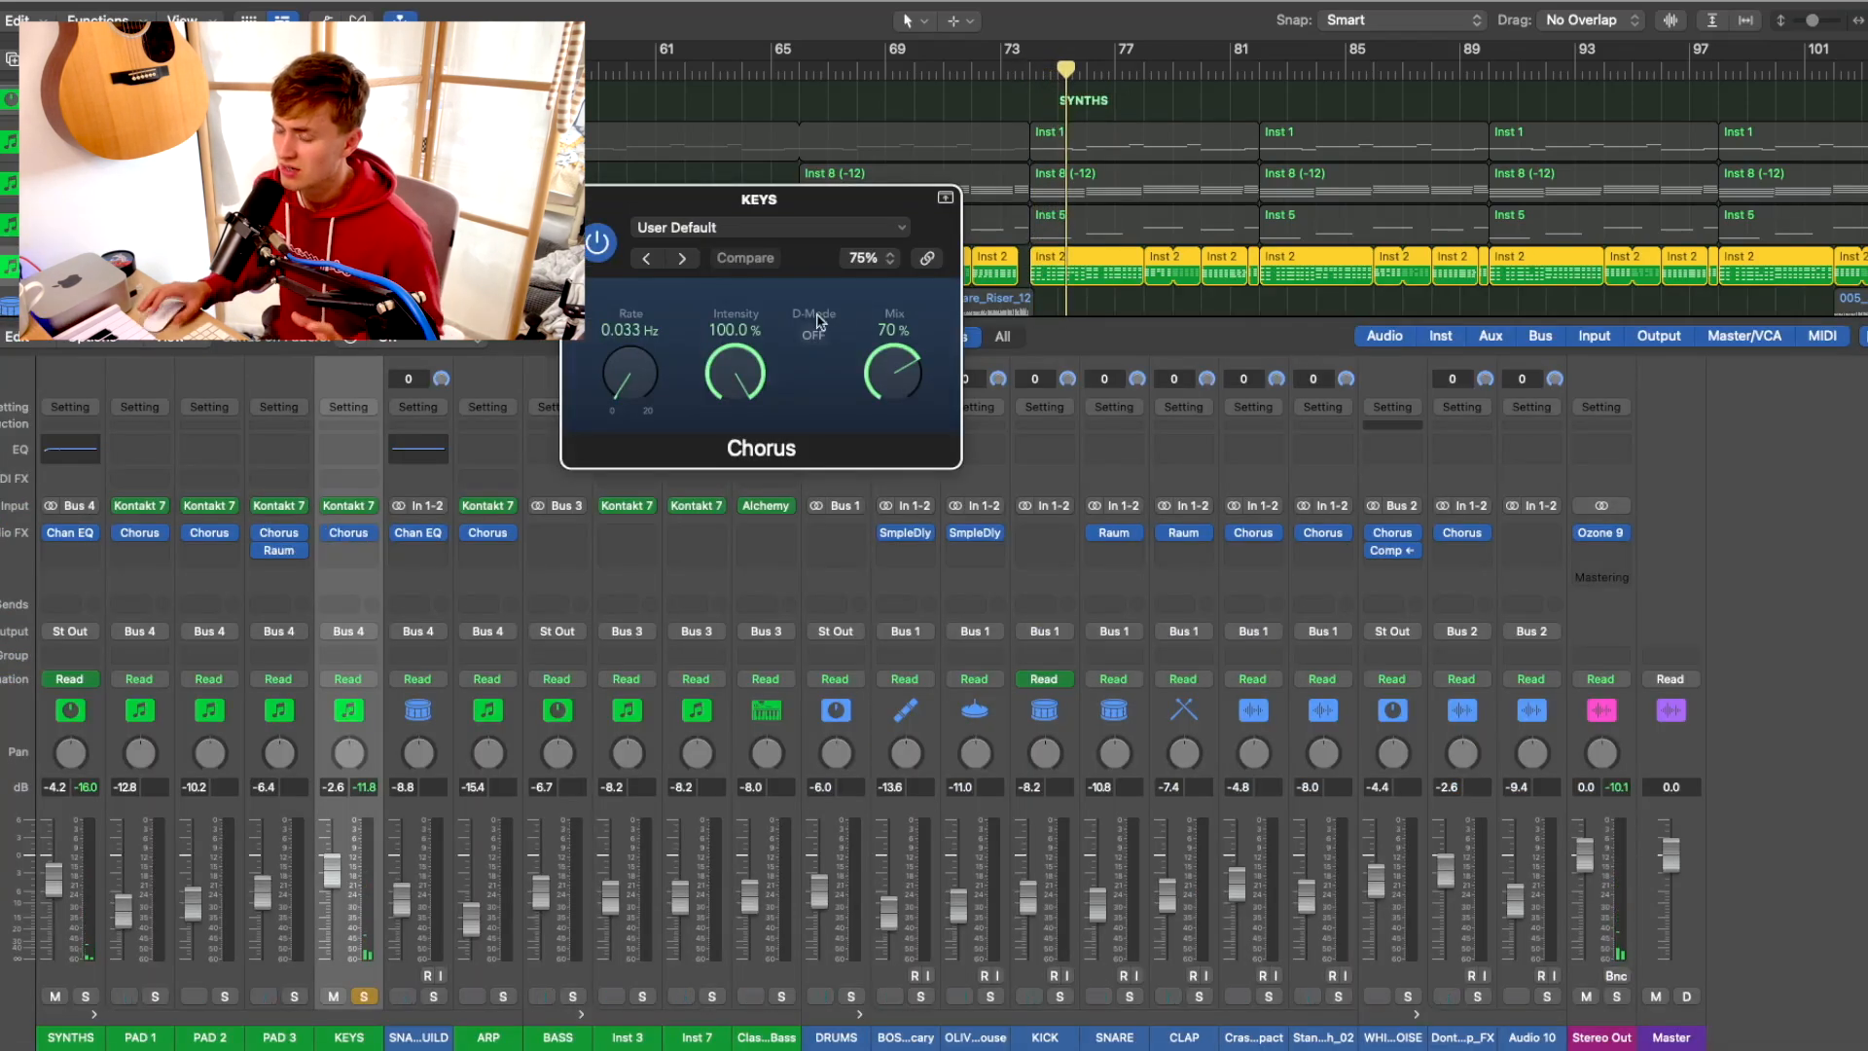
pyautogui.click(578, 200)
pyautogui.press('x')
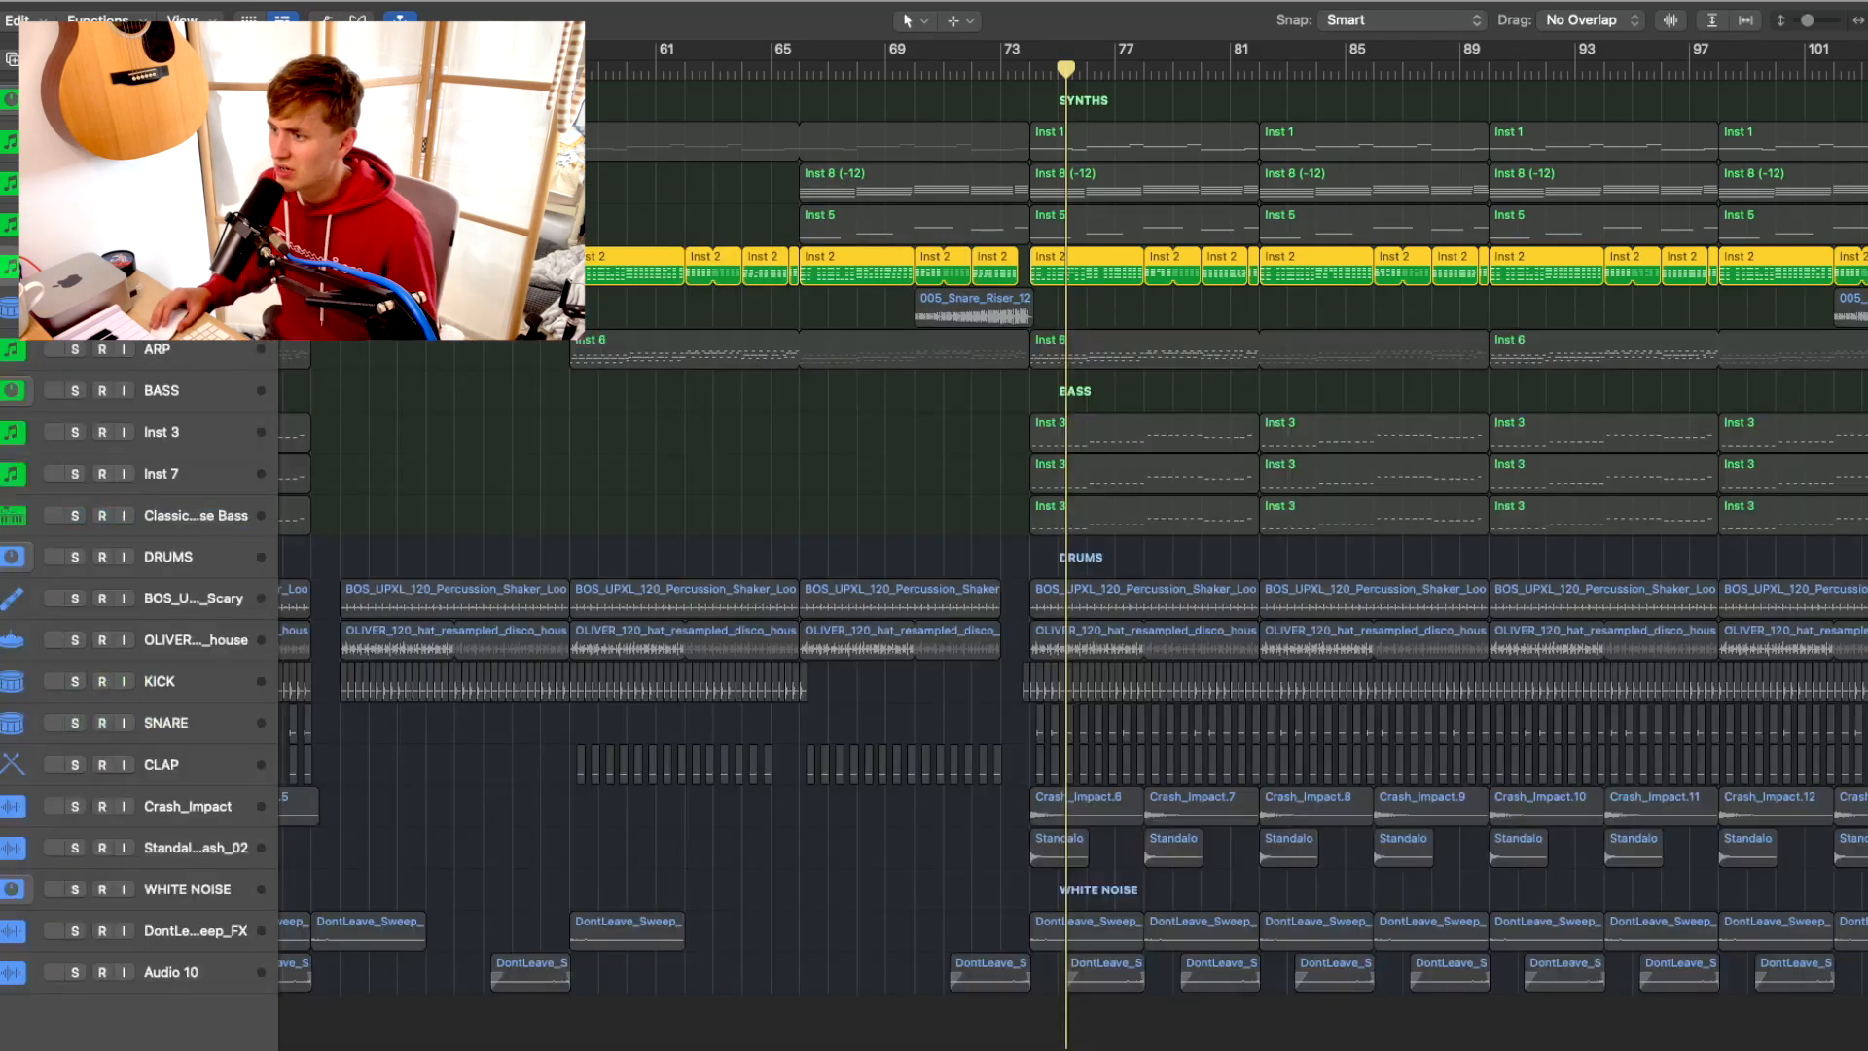
# Solo PAD 1, PAD 2 and PAD 3 together with KEYS, audition them from bar 74, and take KEYS out of solo
pyautogui.press('super+a')
pyautogui.moveTo(75, 142); pyautogui.dragTo(75, 225)
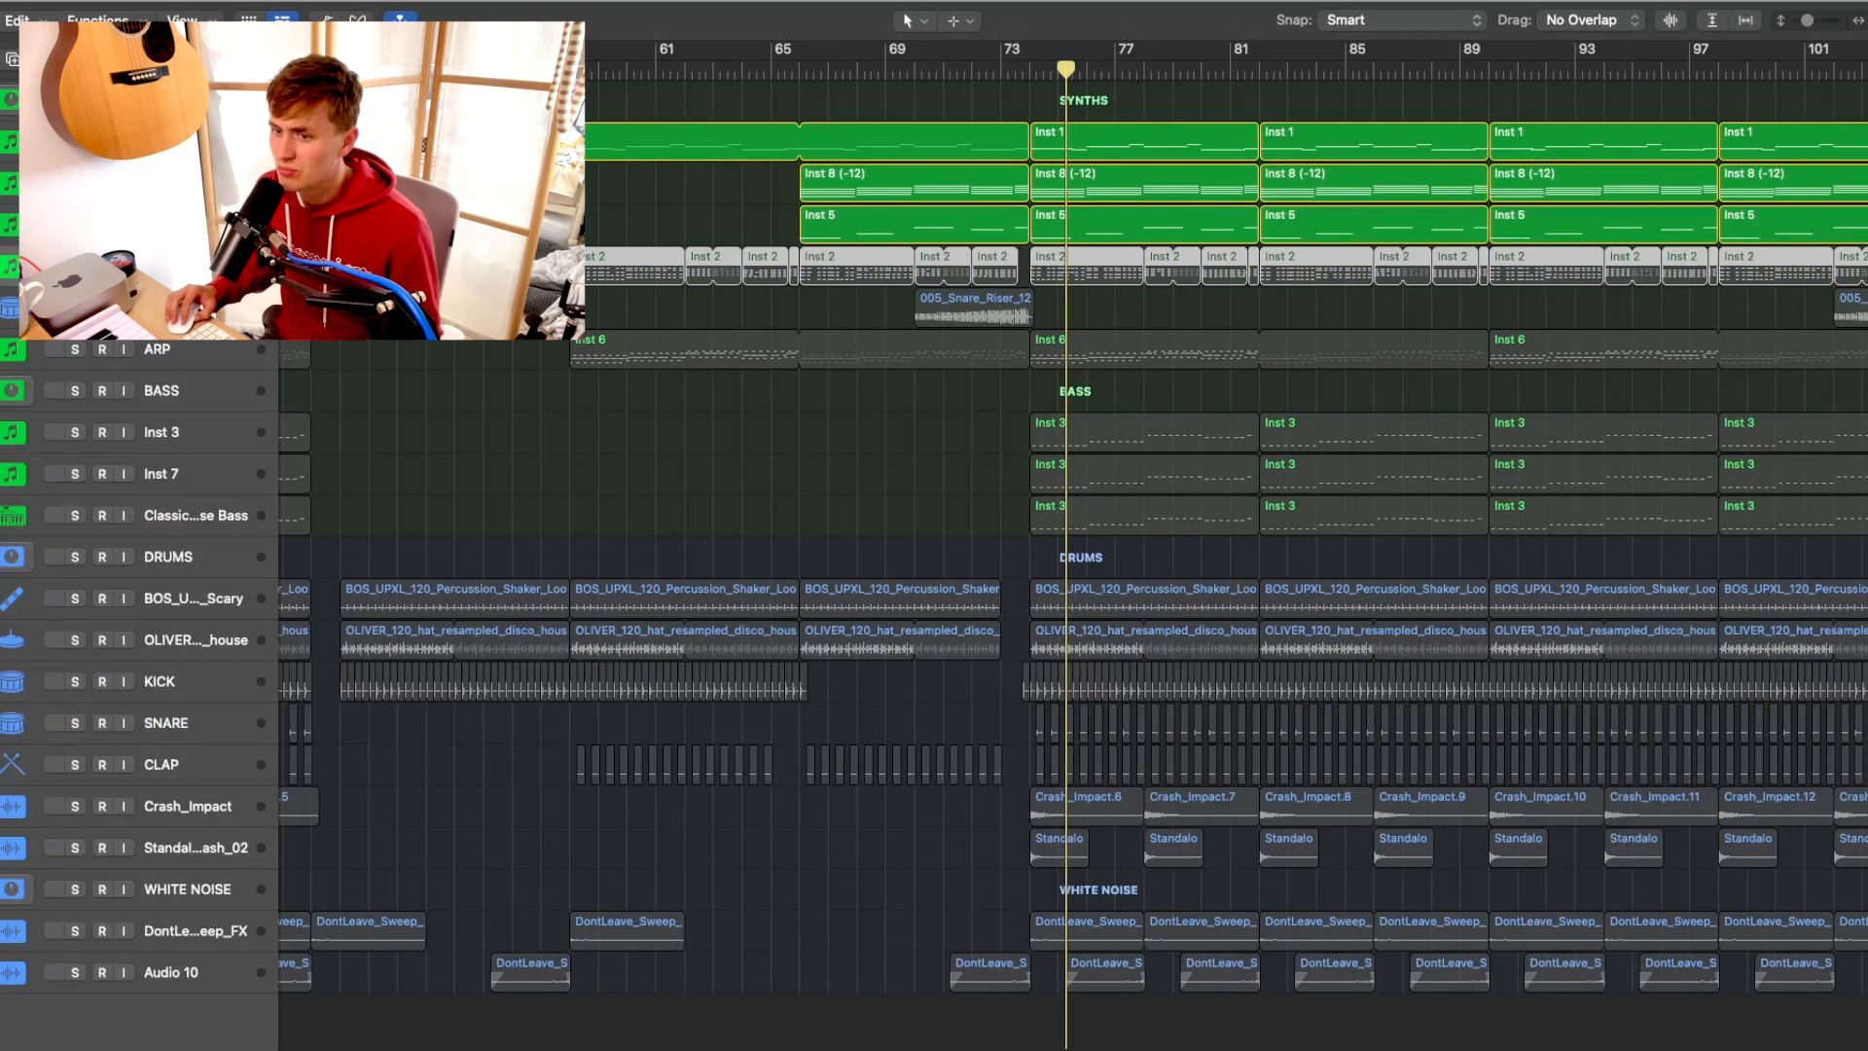
pyautogui.click(75, 266)
pyautogui.click(1030, 74)
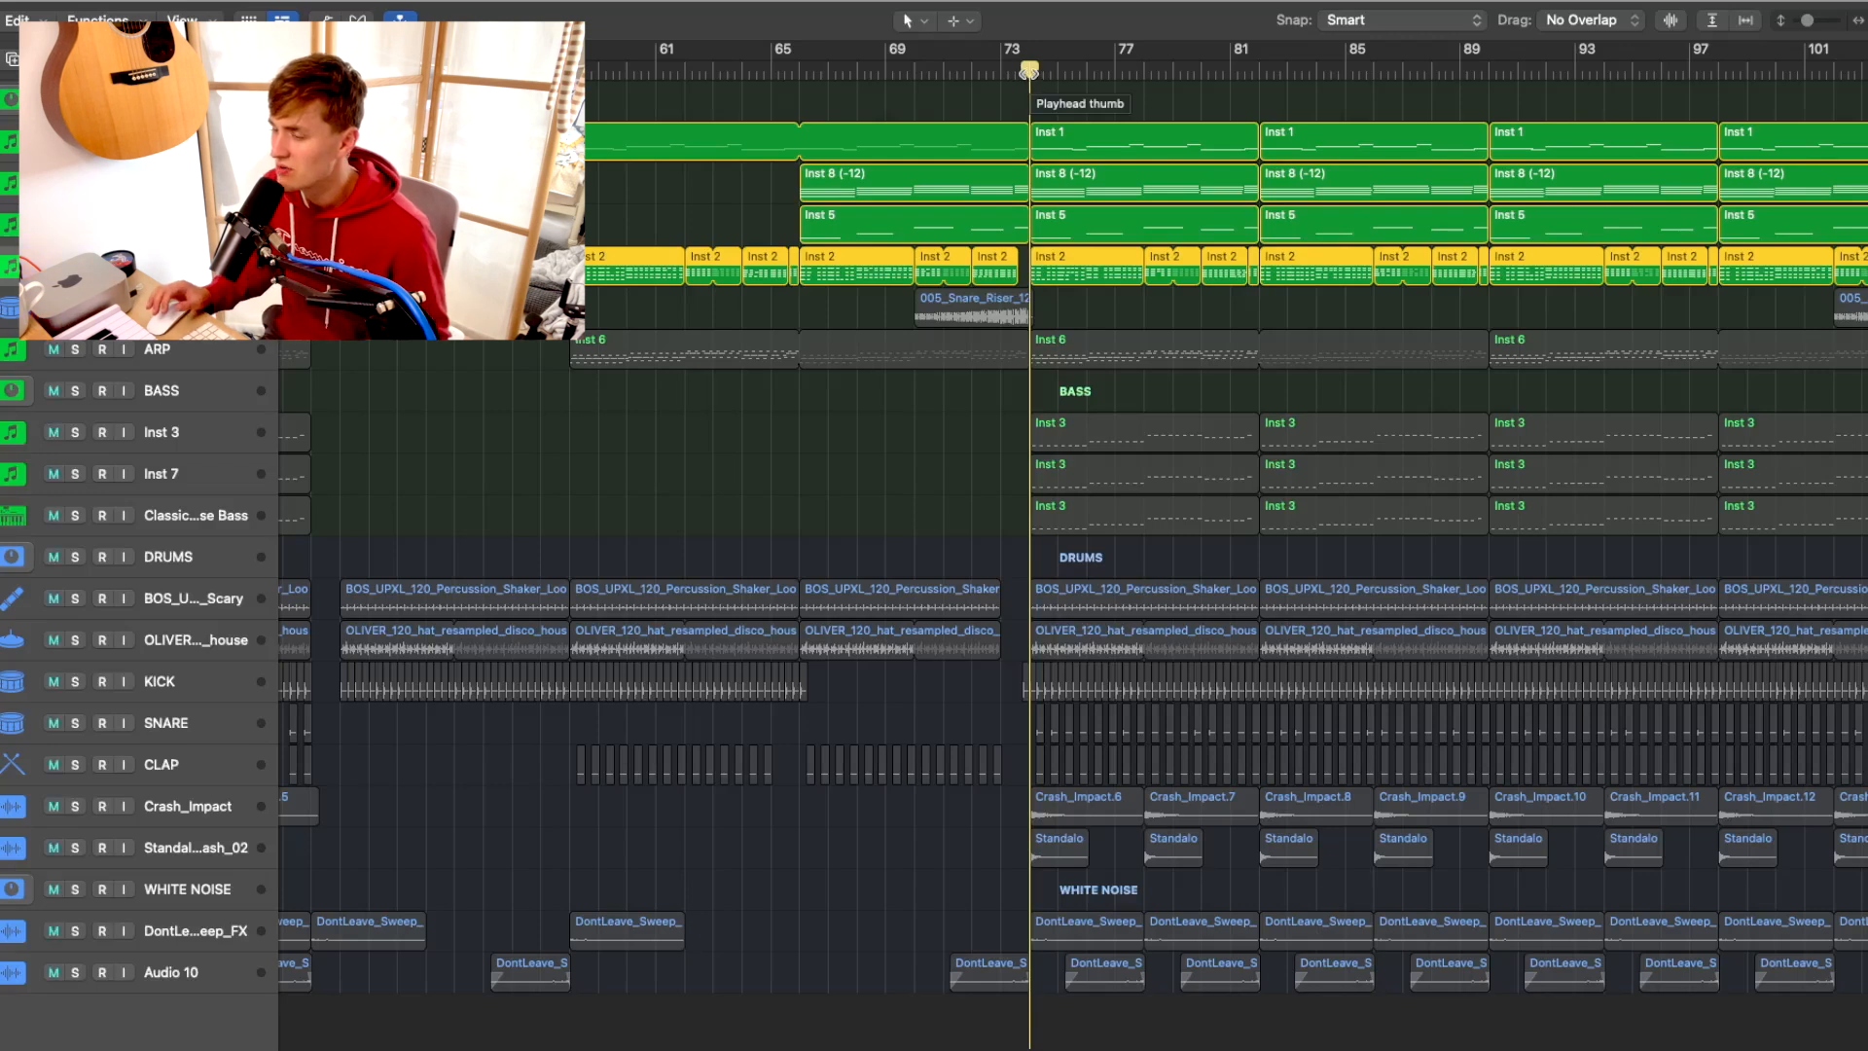
pyautogui.press('space')
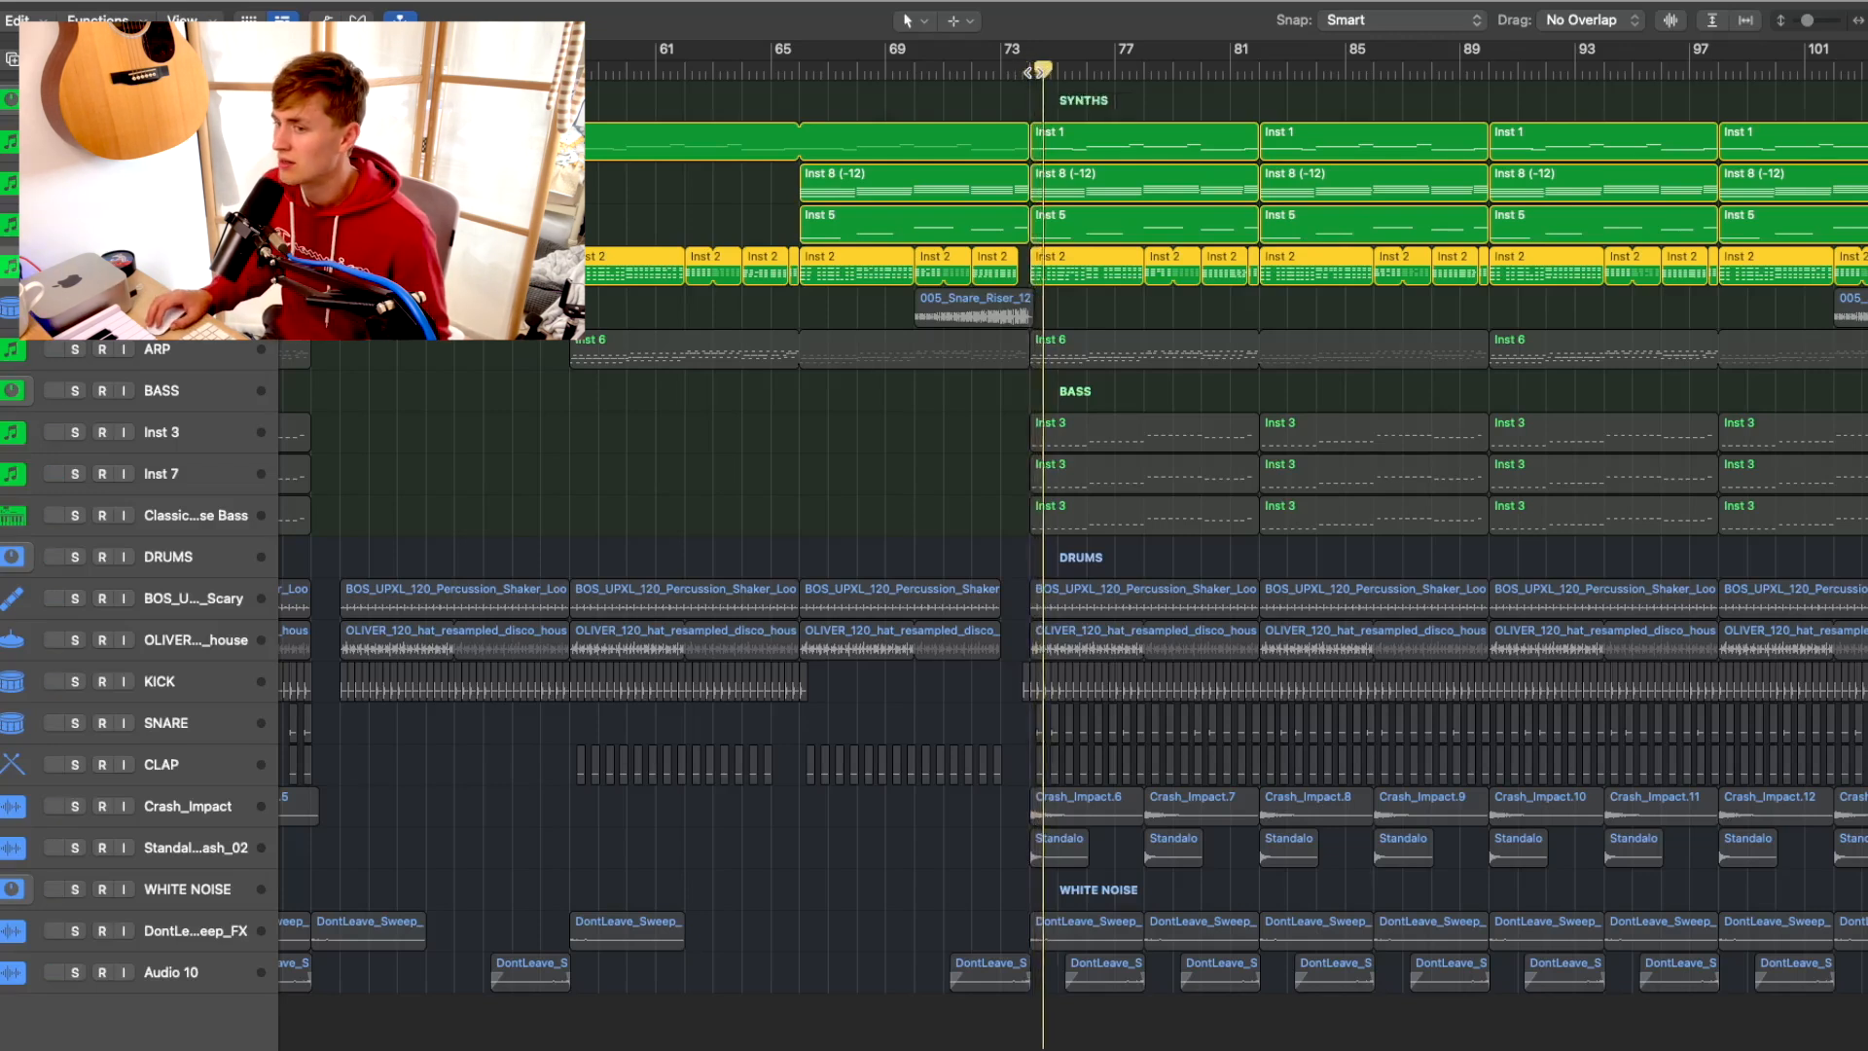
pyautogui.press('s')
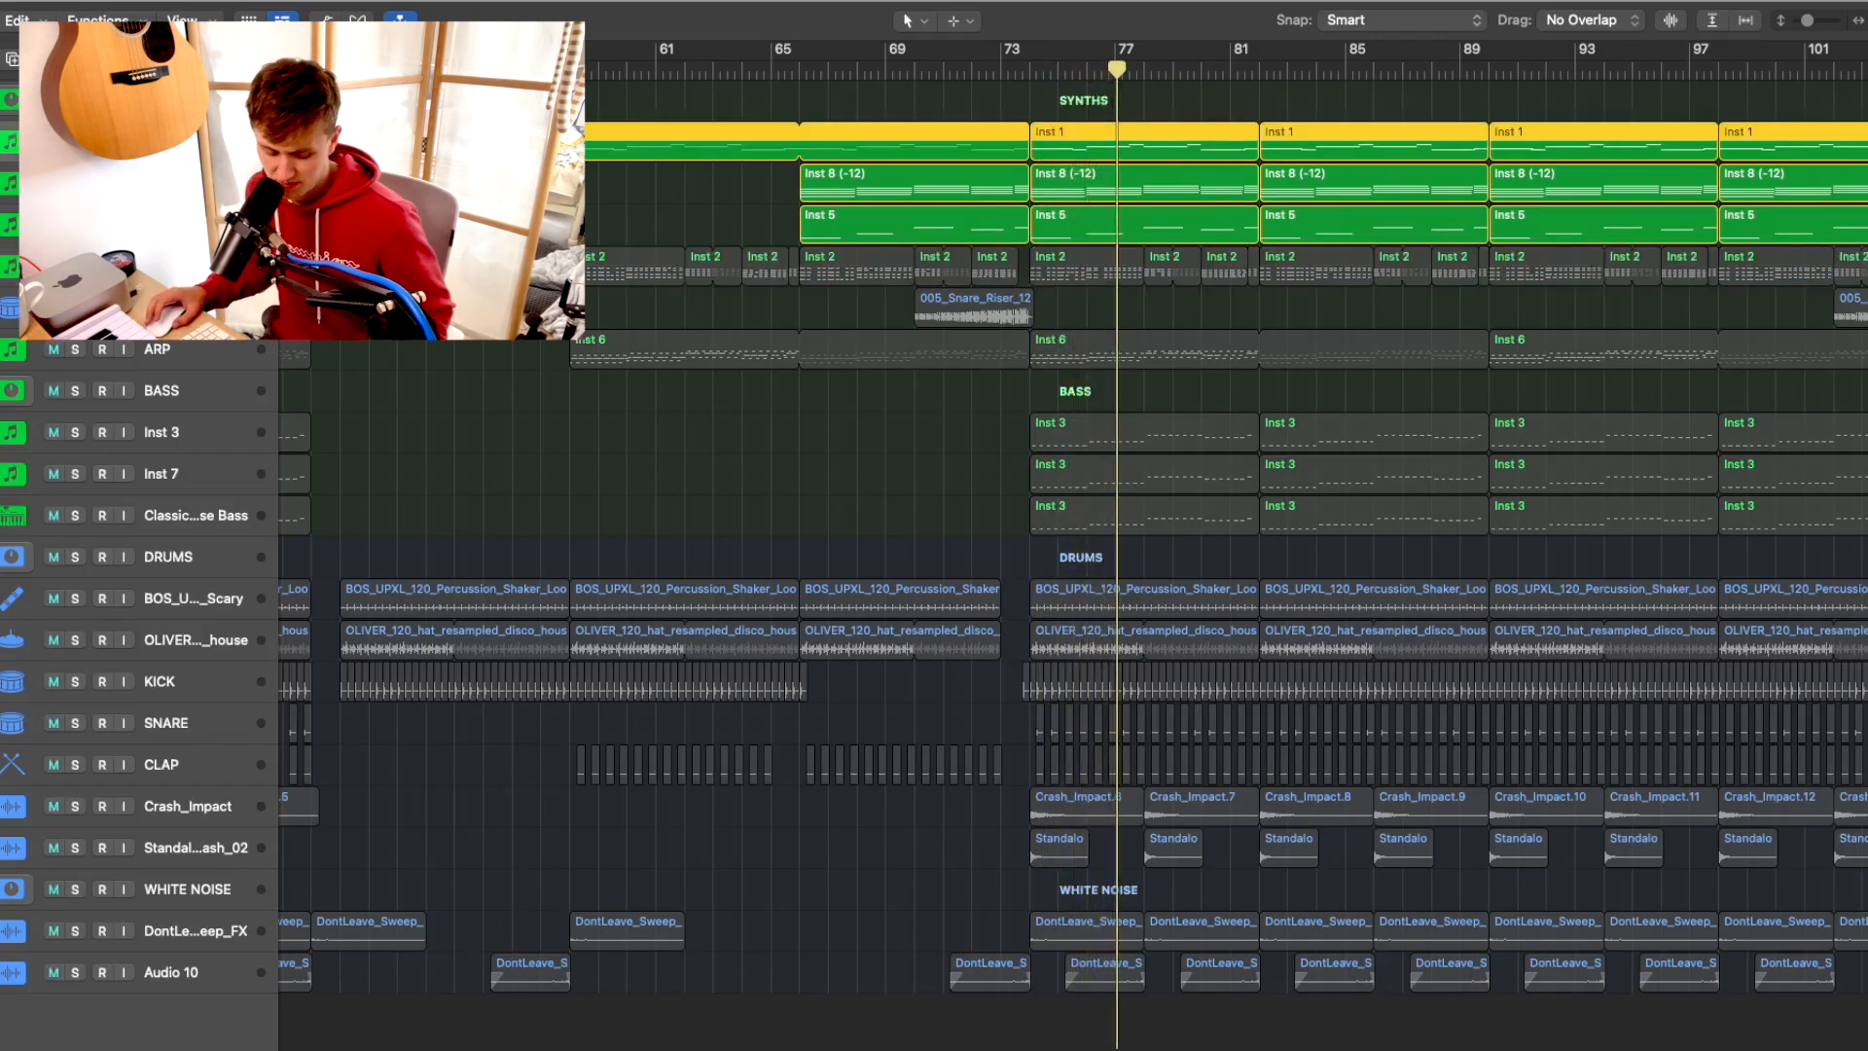
# Open the mixer and view the Kontakt instrument loaded on PAD 1
pyautogui.press('x')
pyautogui.click(139, 504)
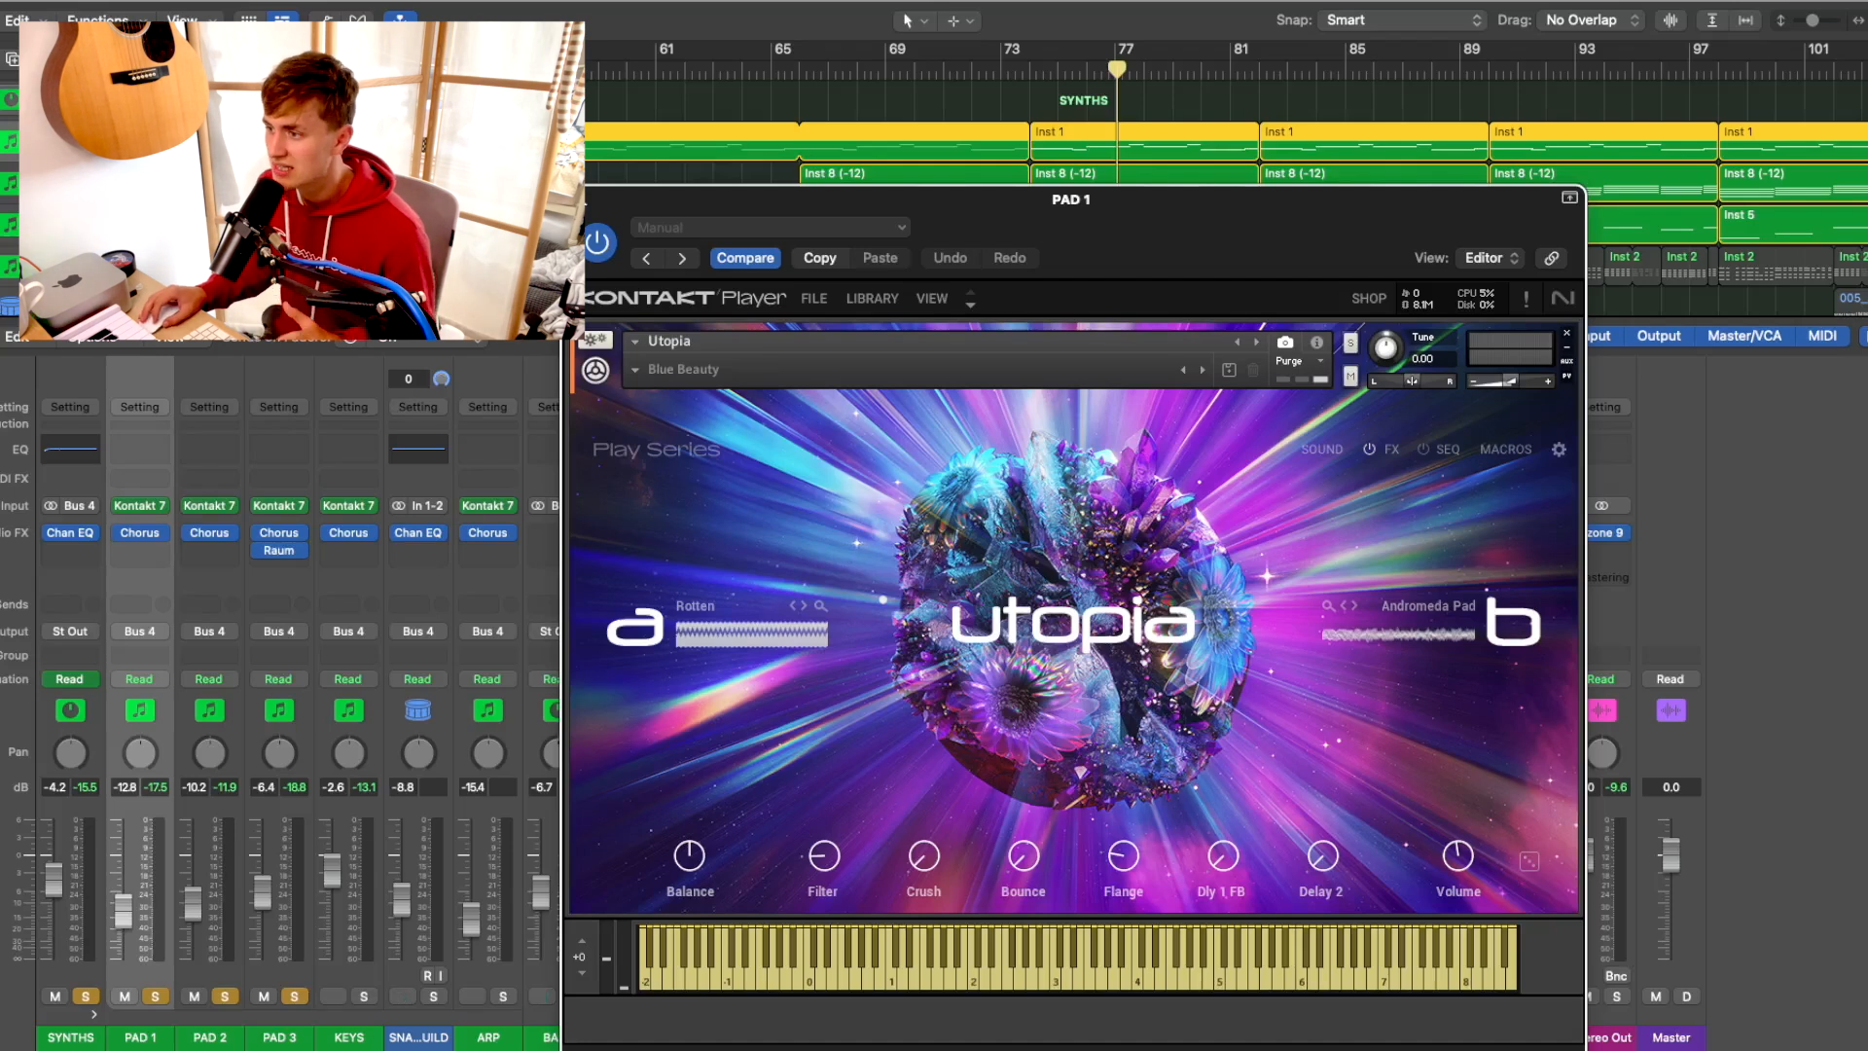
pyautogui.click(579, 198)
# Clear the pad solos, solo only PAD 1 and audition it from bar 74
pyautogui.click(244, 100)
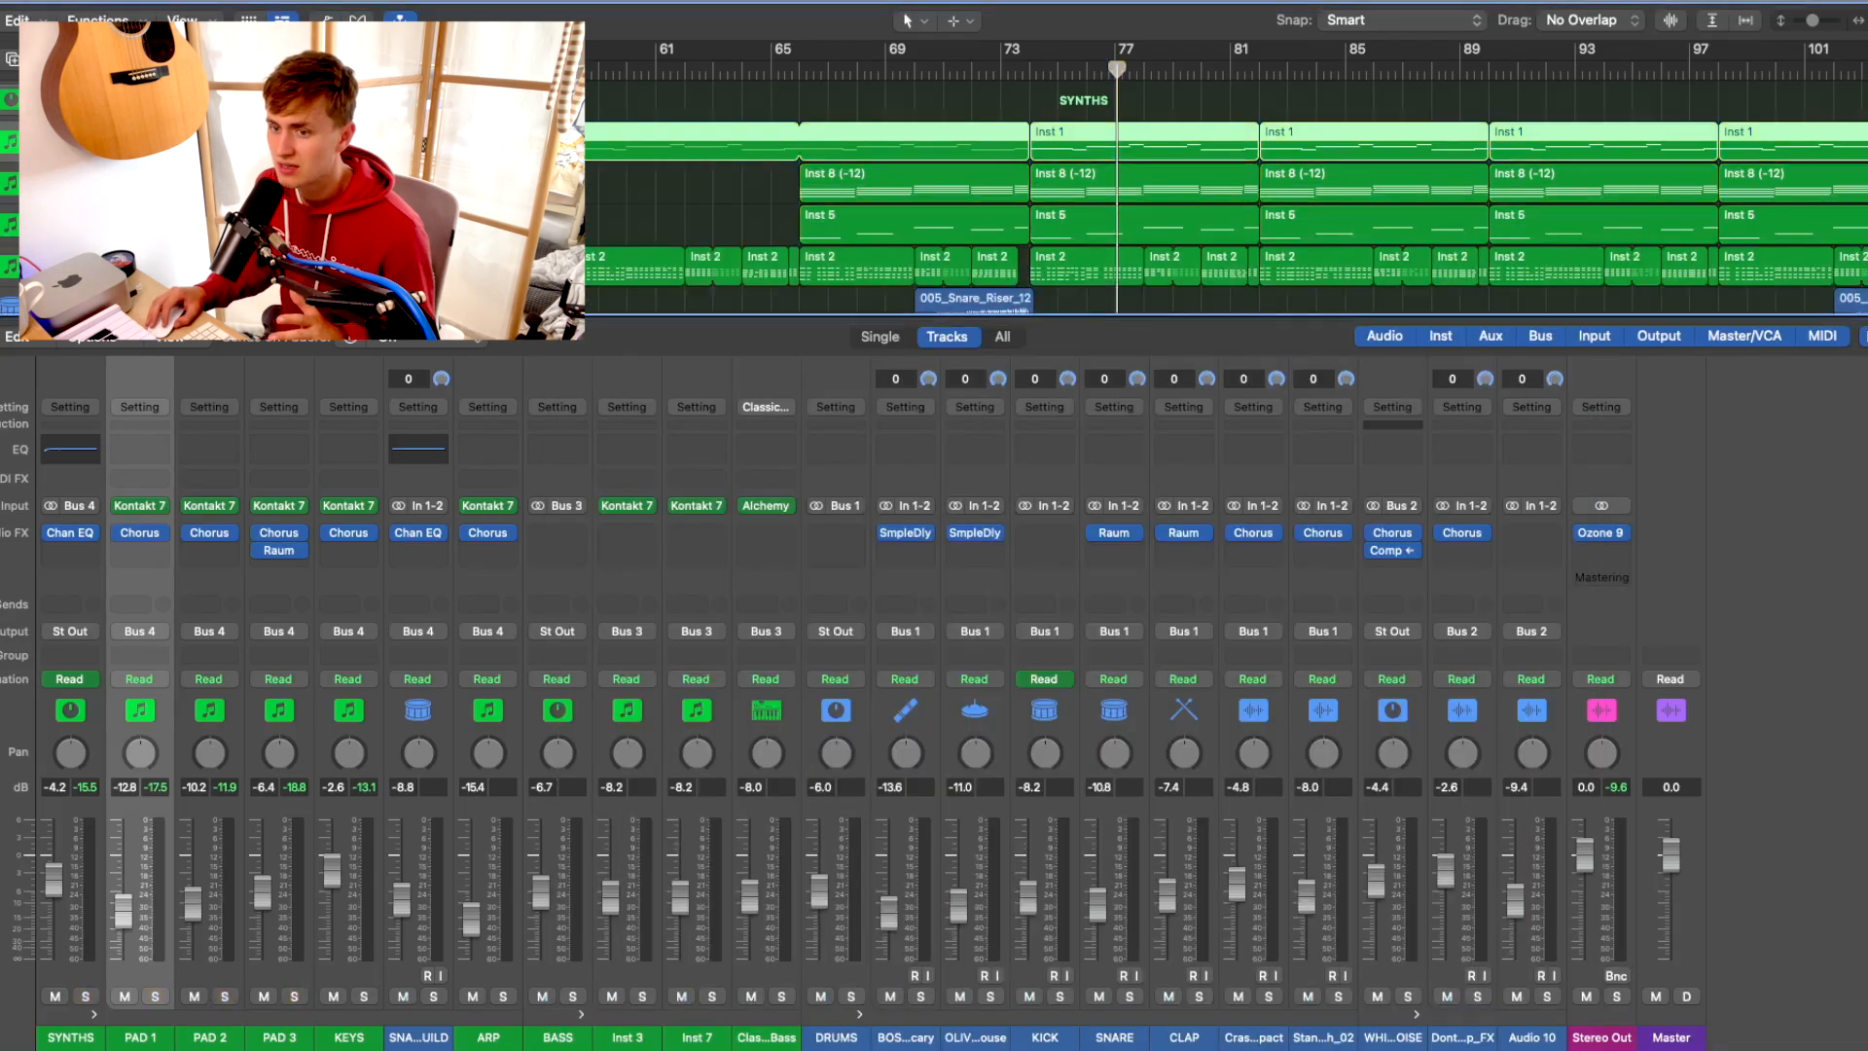
pyautogui.click(244, 142)
pyautogui.click(1031, 72)
pyautogui.press('space')
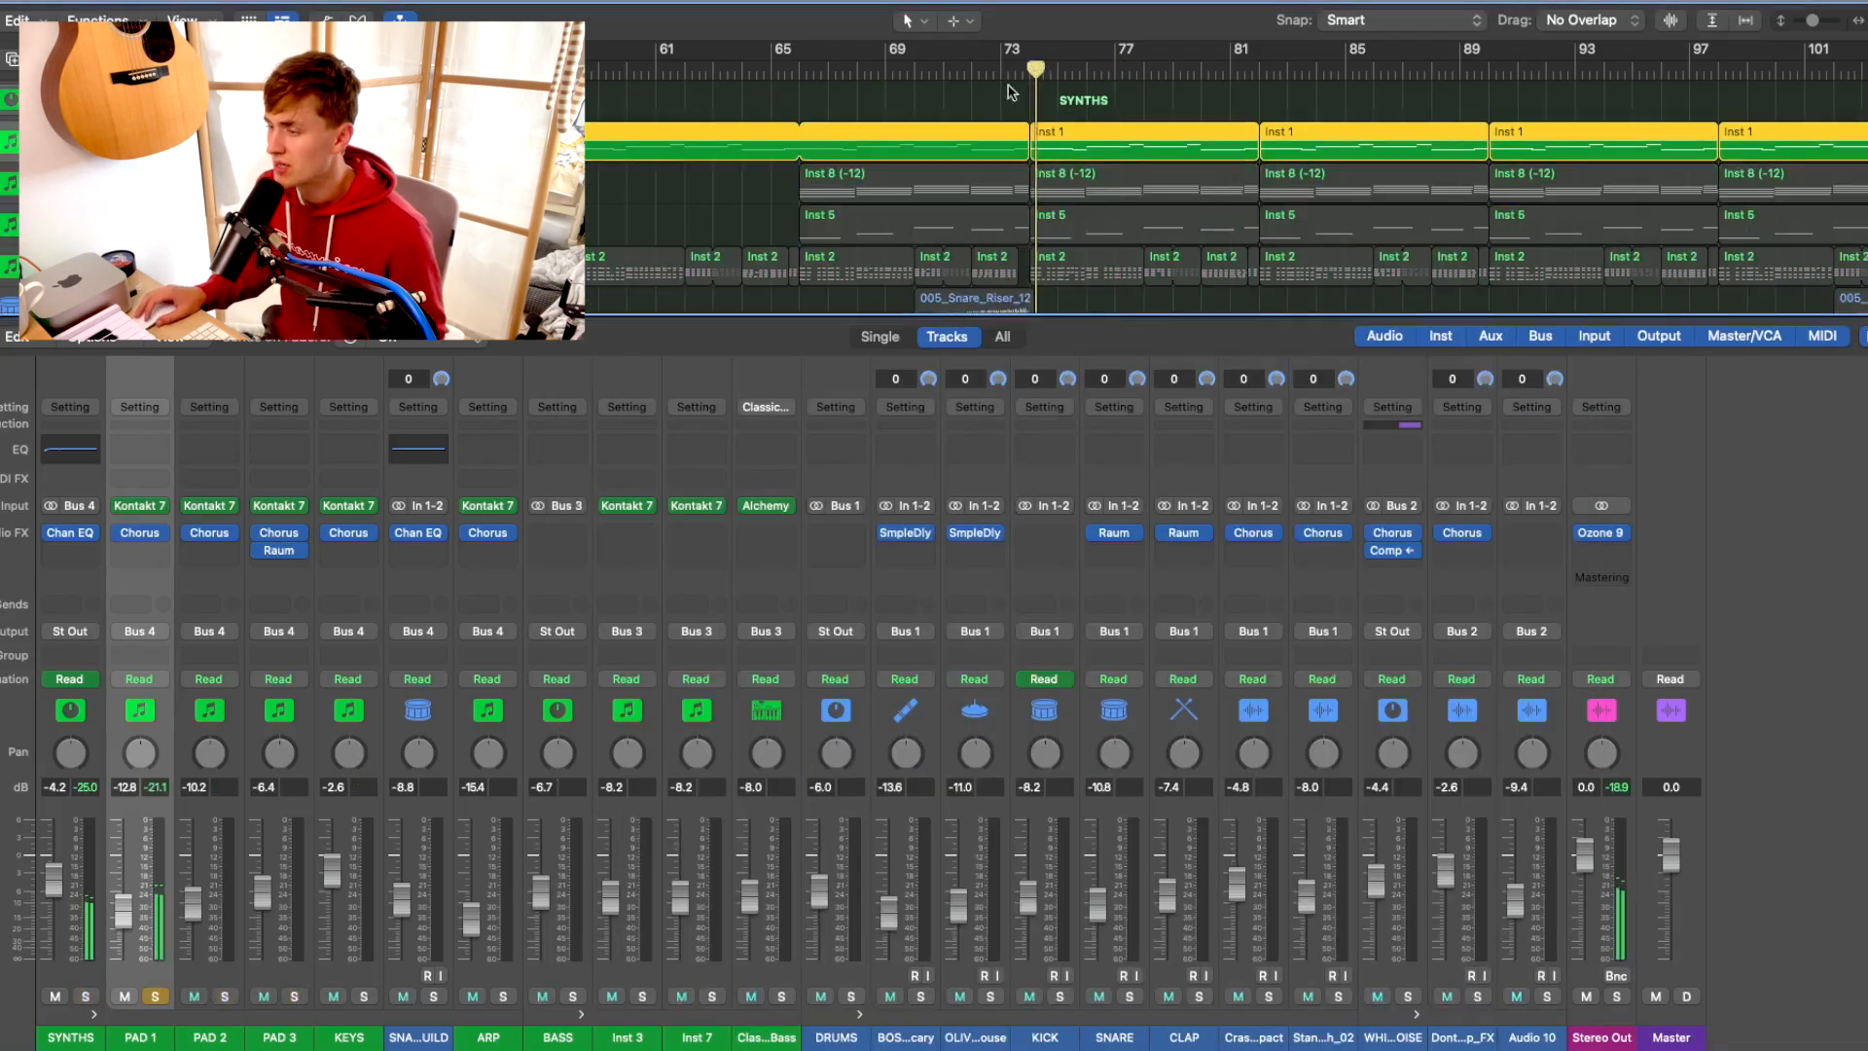
# Switch the solo from PAD 1 to PAD 2 and audition it from bar 74
pyautogui.click(194, 183)
pyautogui.click(244, 182)
pyautogui.click(243, 142)
pyautogui.click(1028, 72)
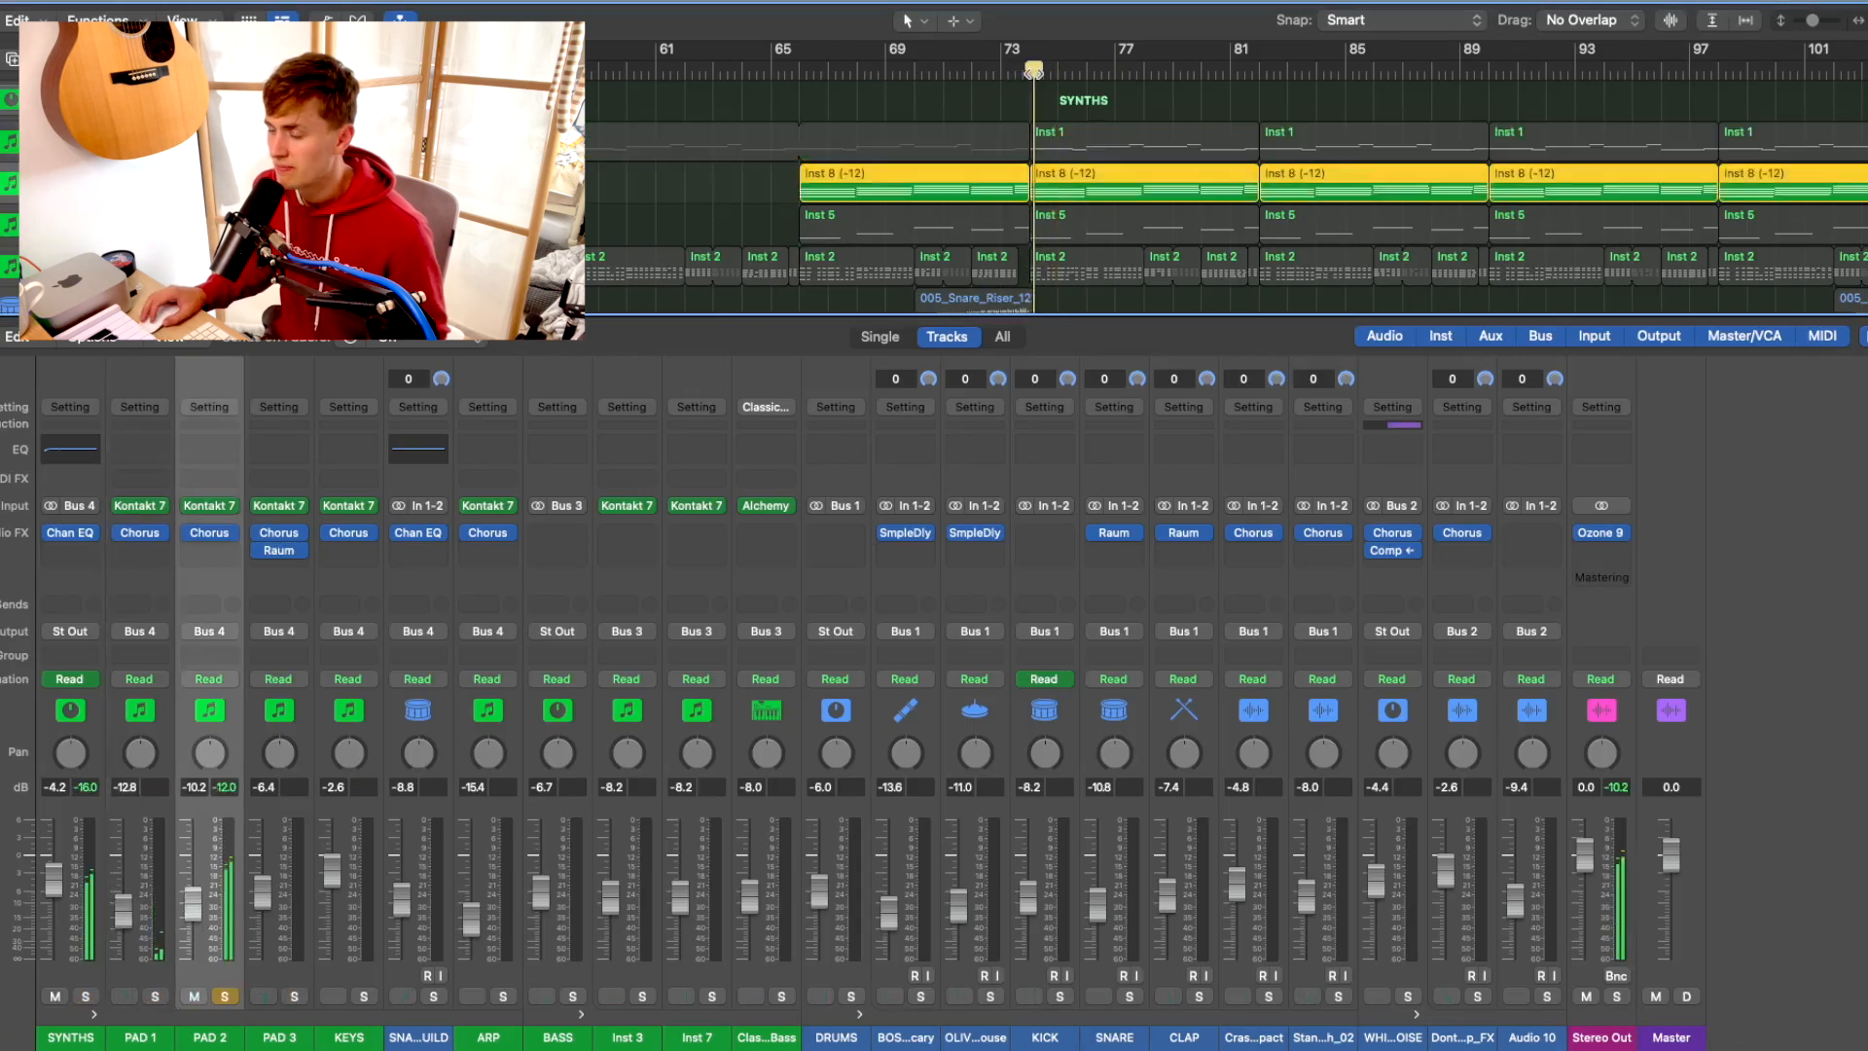
# Switch the solo from PAD 2 to PAD 3, audition it from bar 74, and hide the mixer
pyautogui.scroll(-3, 730, 139)
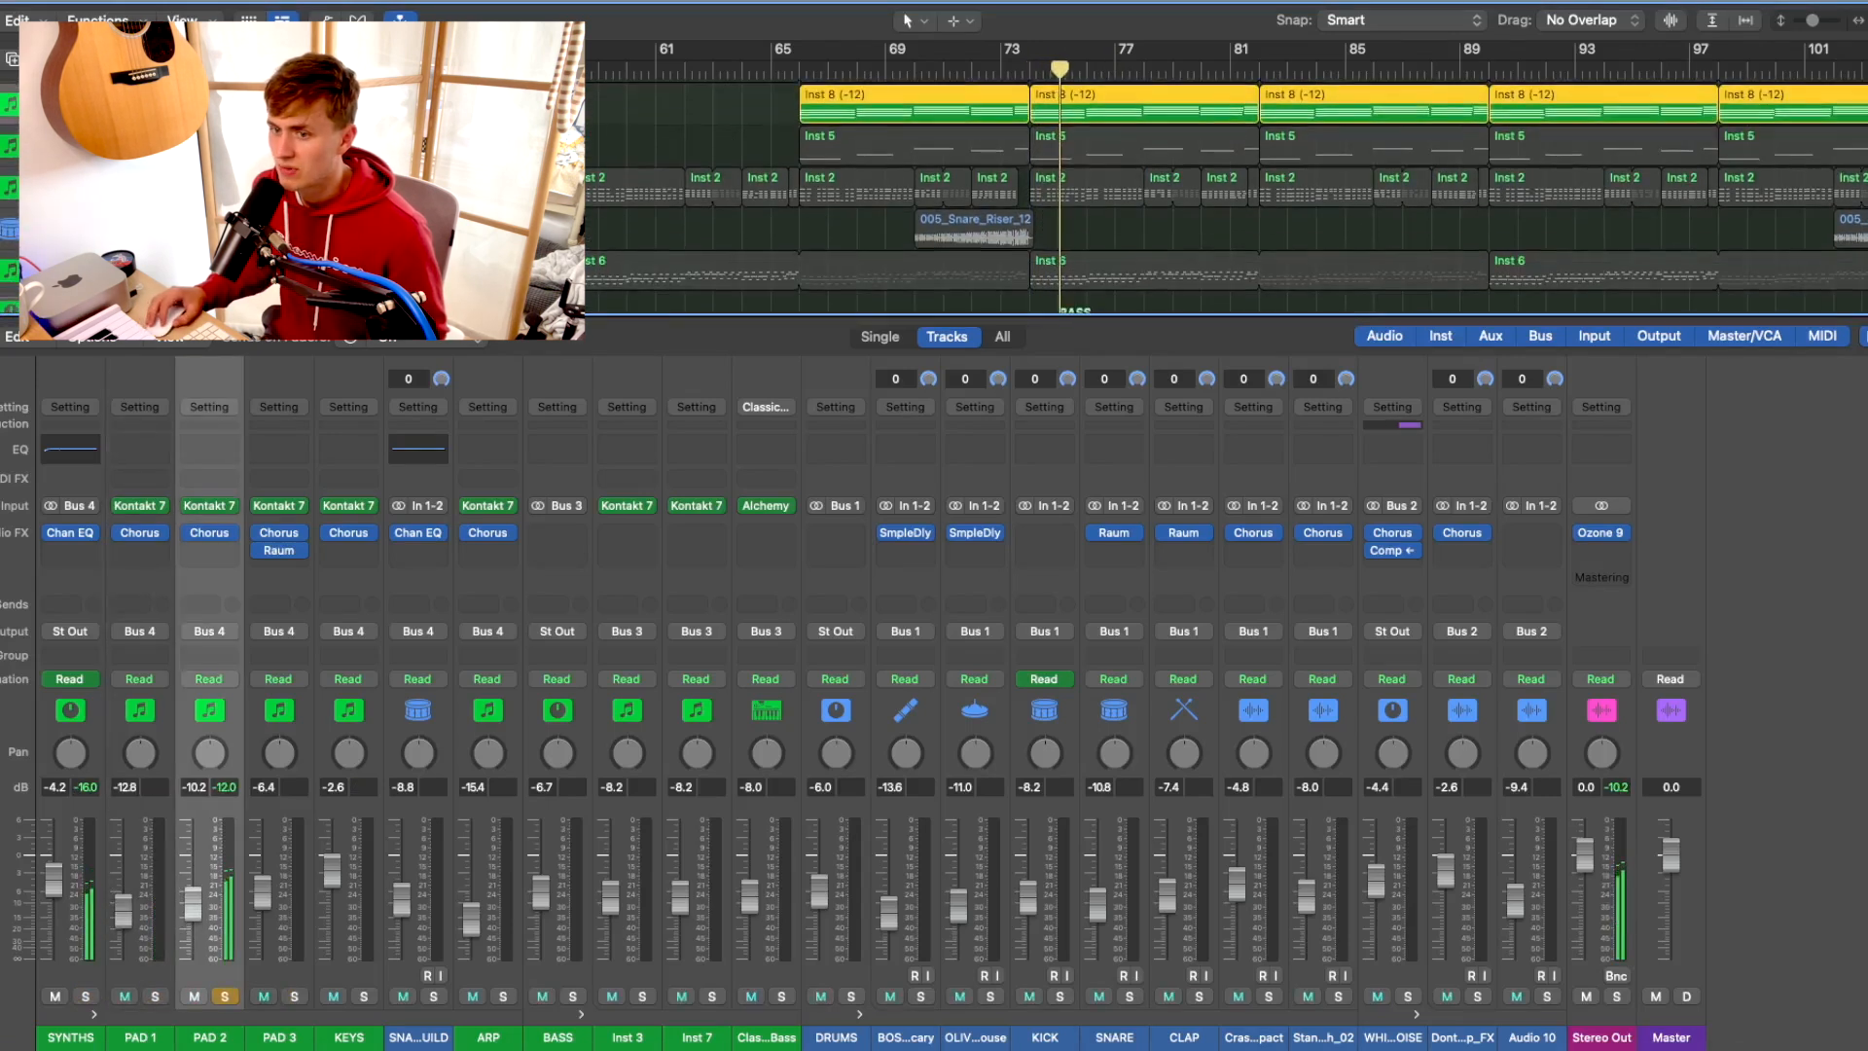
pyautogui.click(244, 146)
pyautogui.click(244, 104)
pyautogui.click(1028, 68)
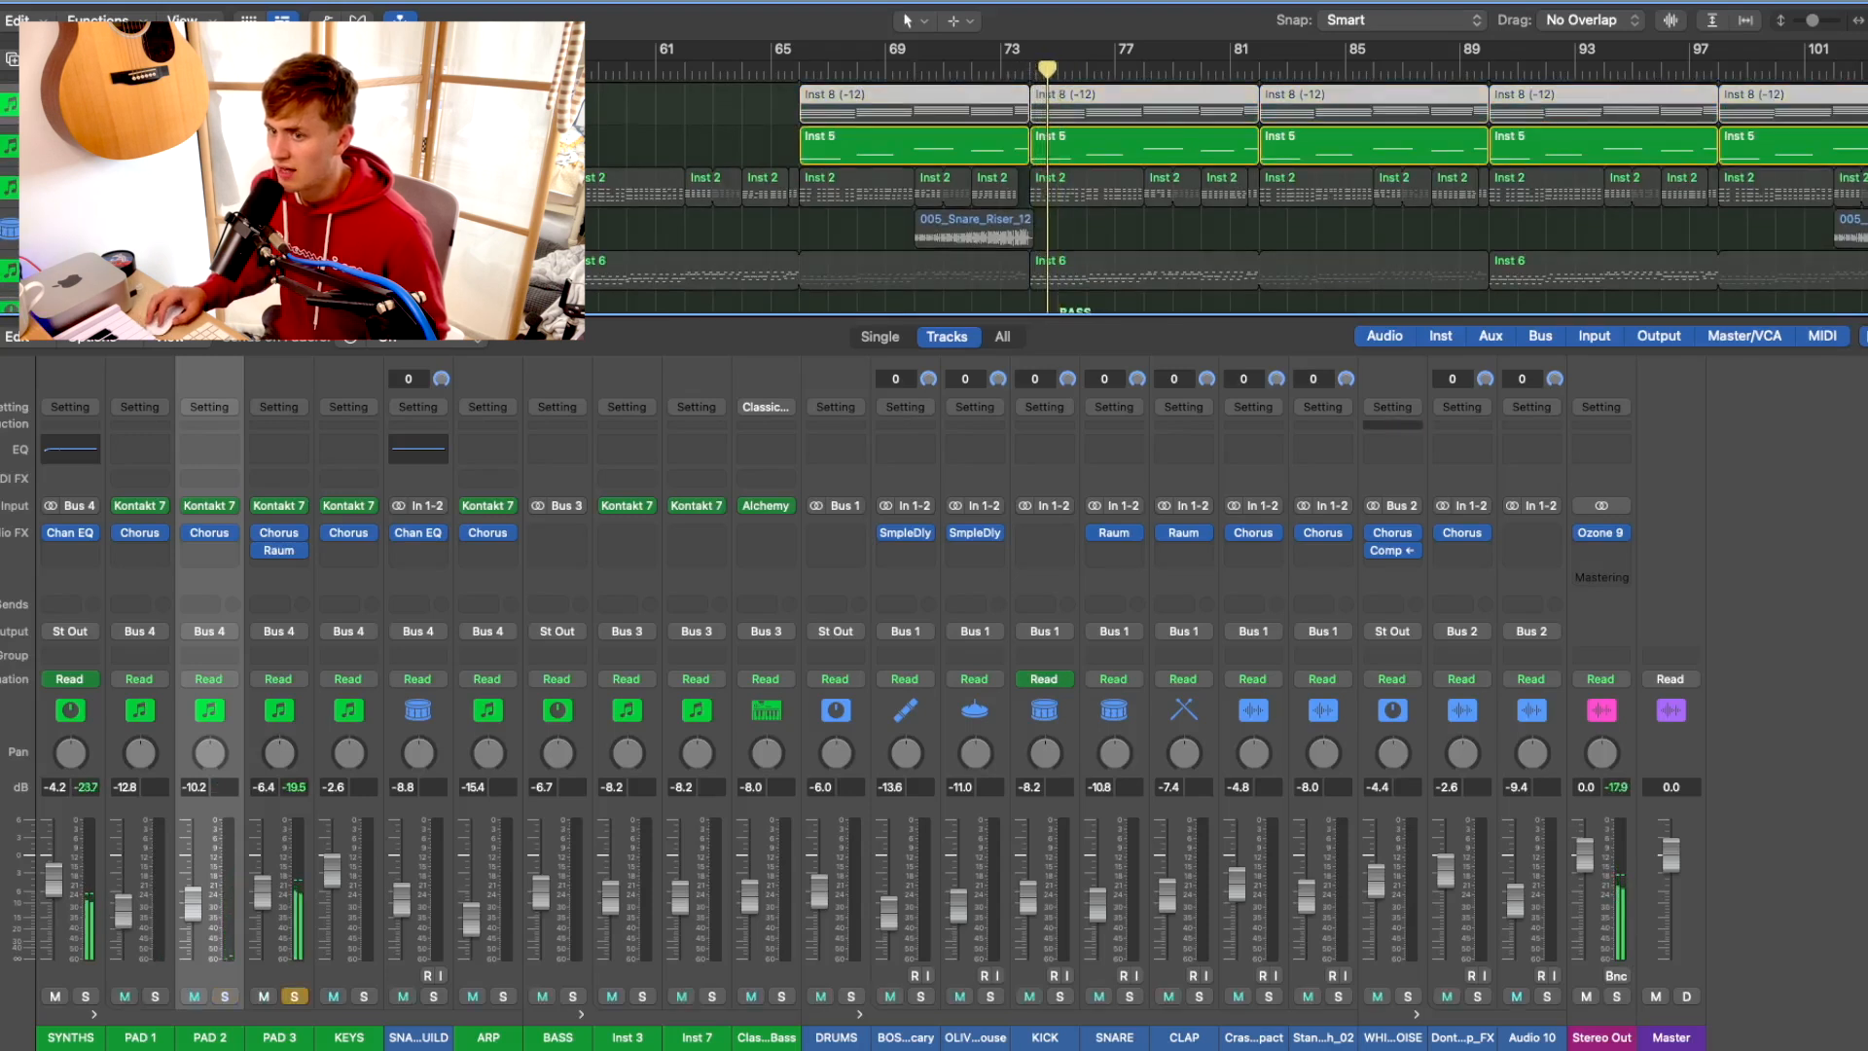
pyautogui.scroll(3, 1226, 194)
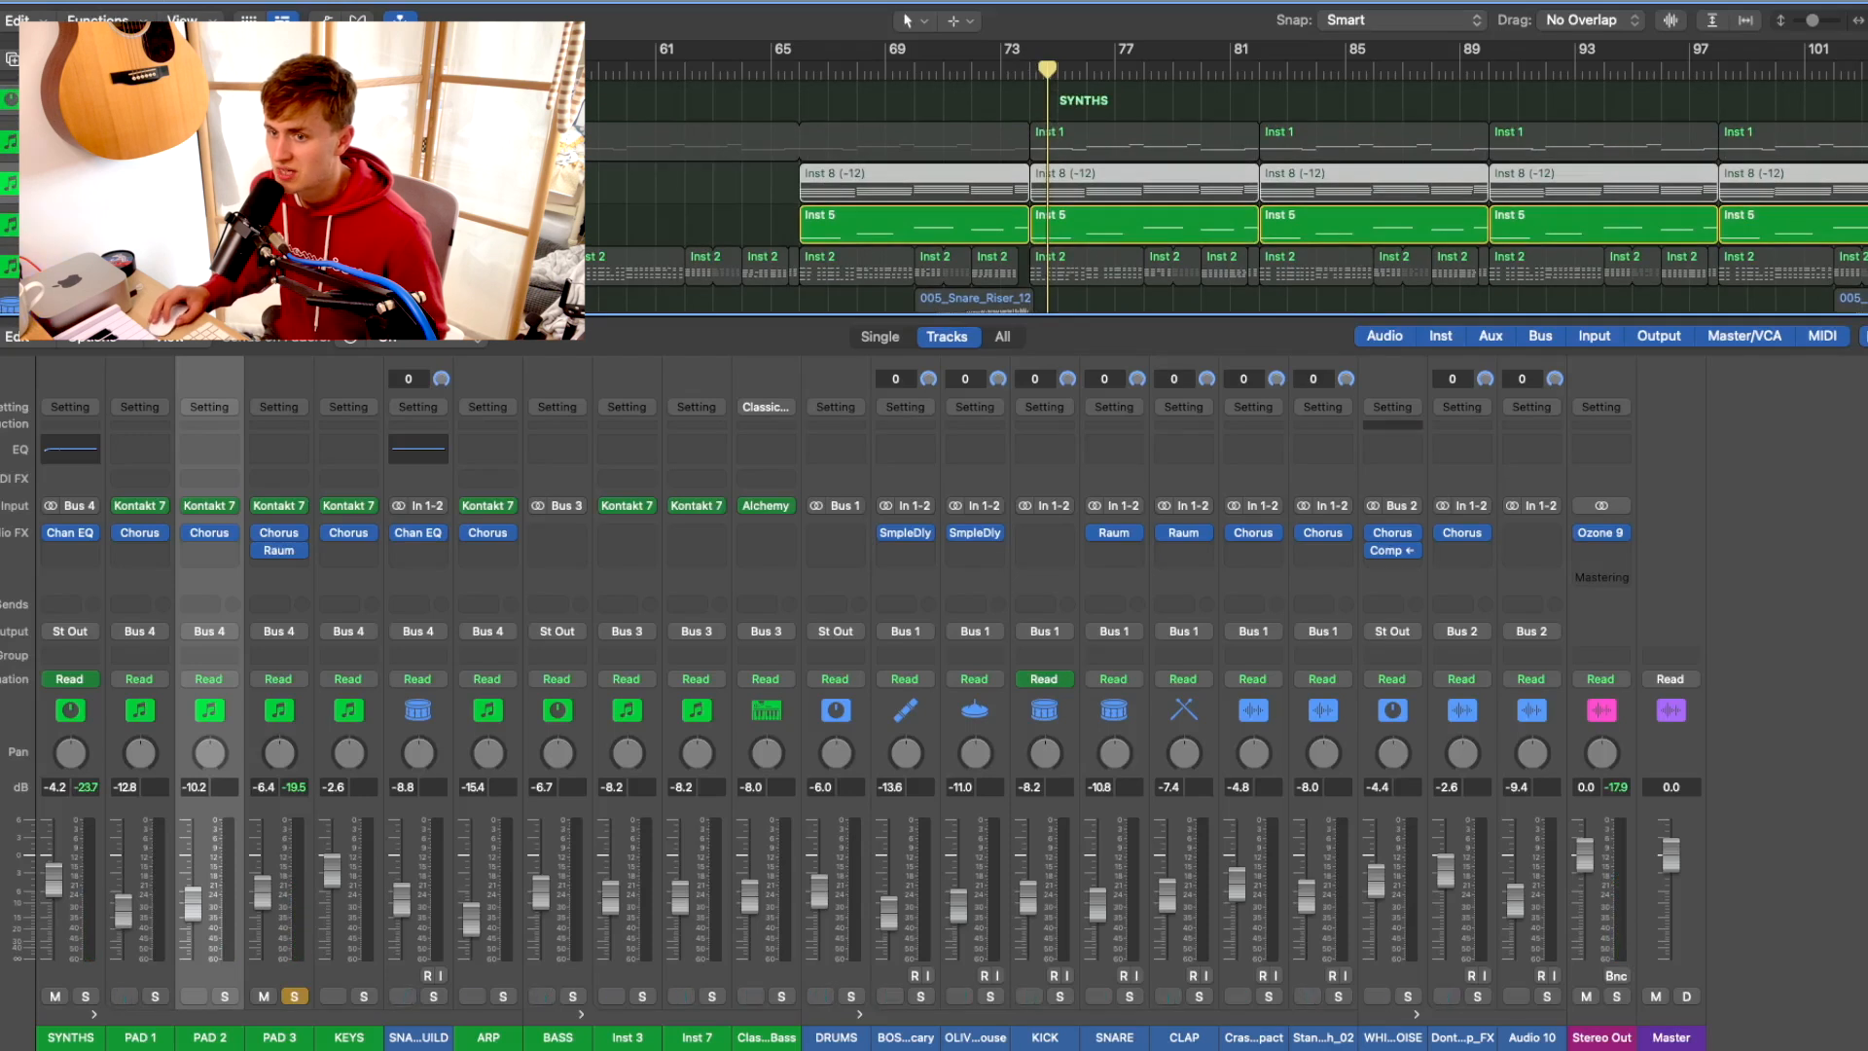
pyautogui.press('x')
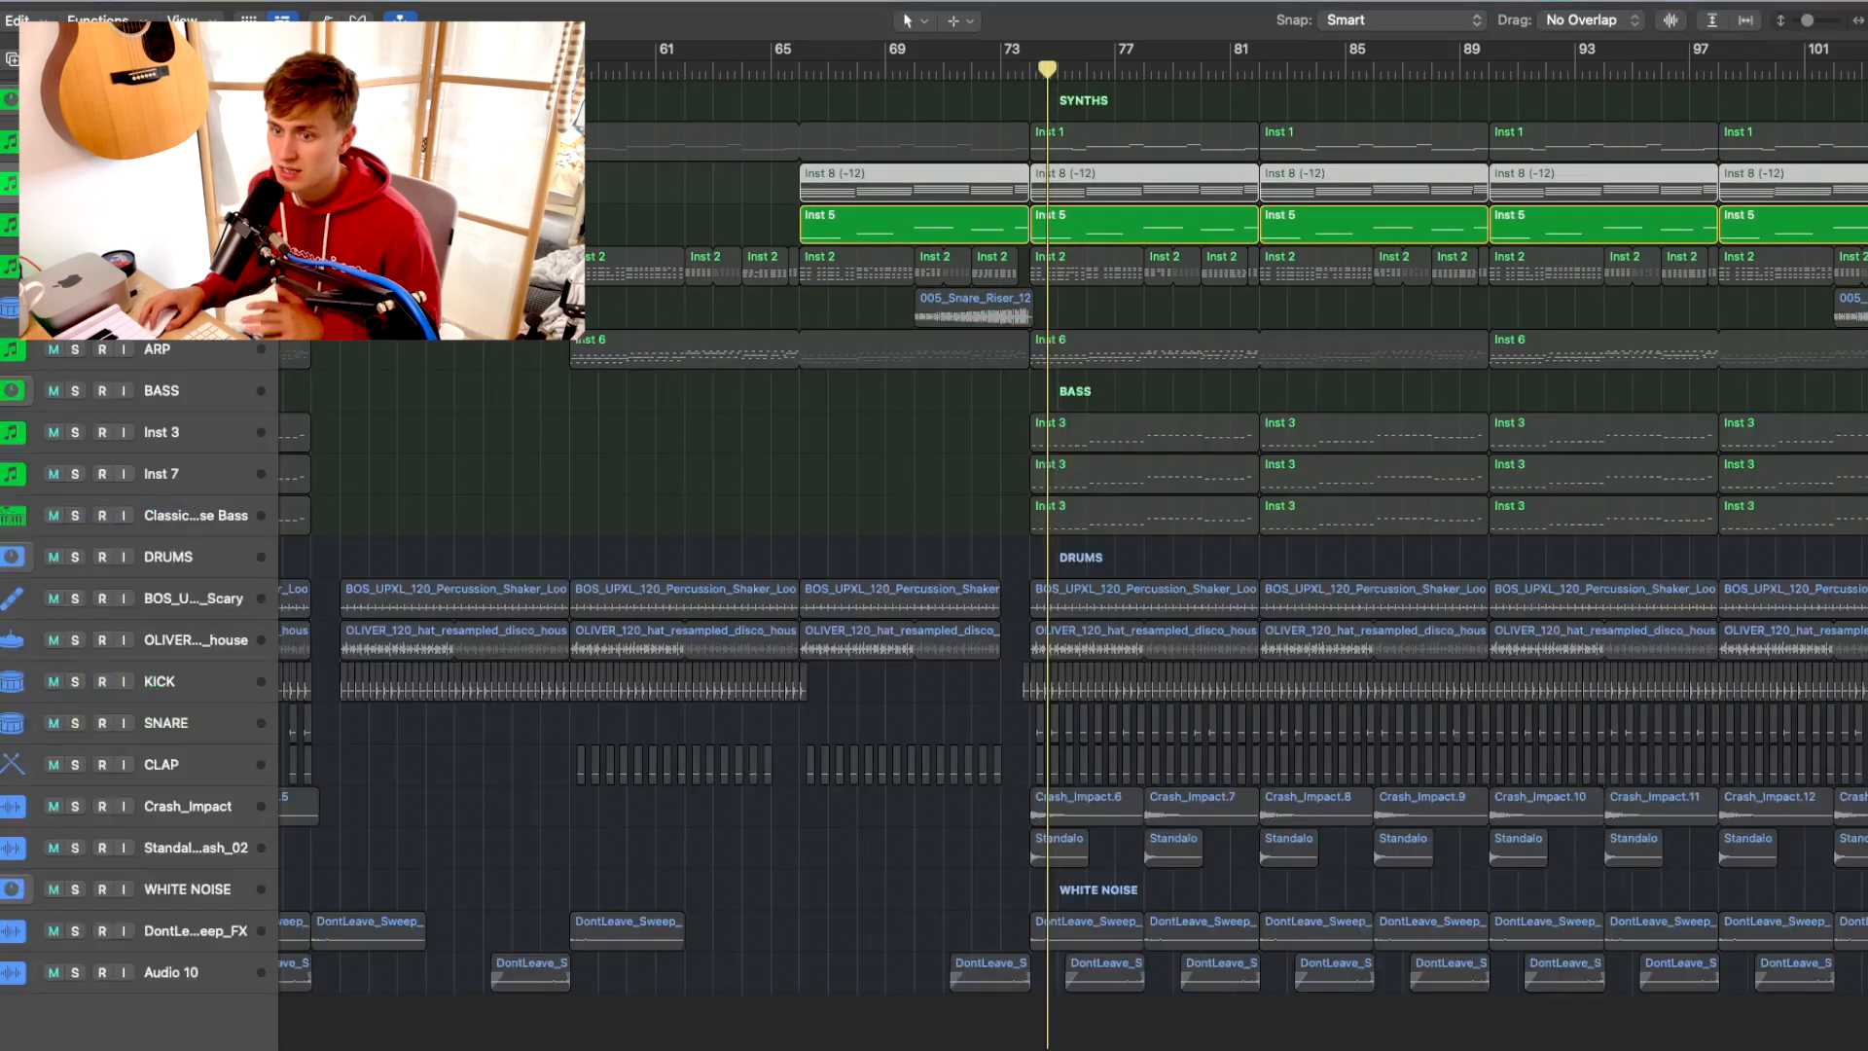
# Take PAD 3 out of solo and solo the ARP track instead
pyautogui.click(543, 350)
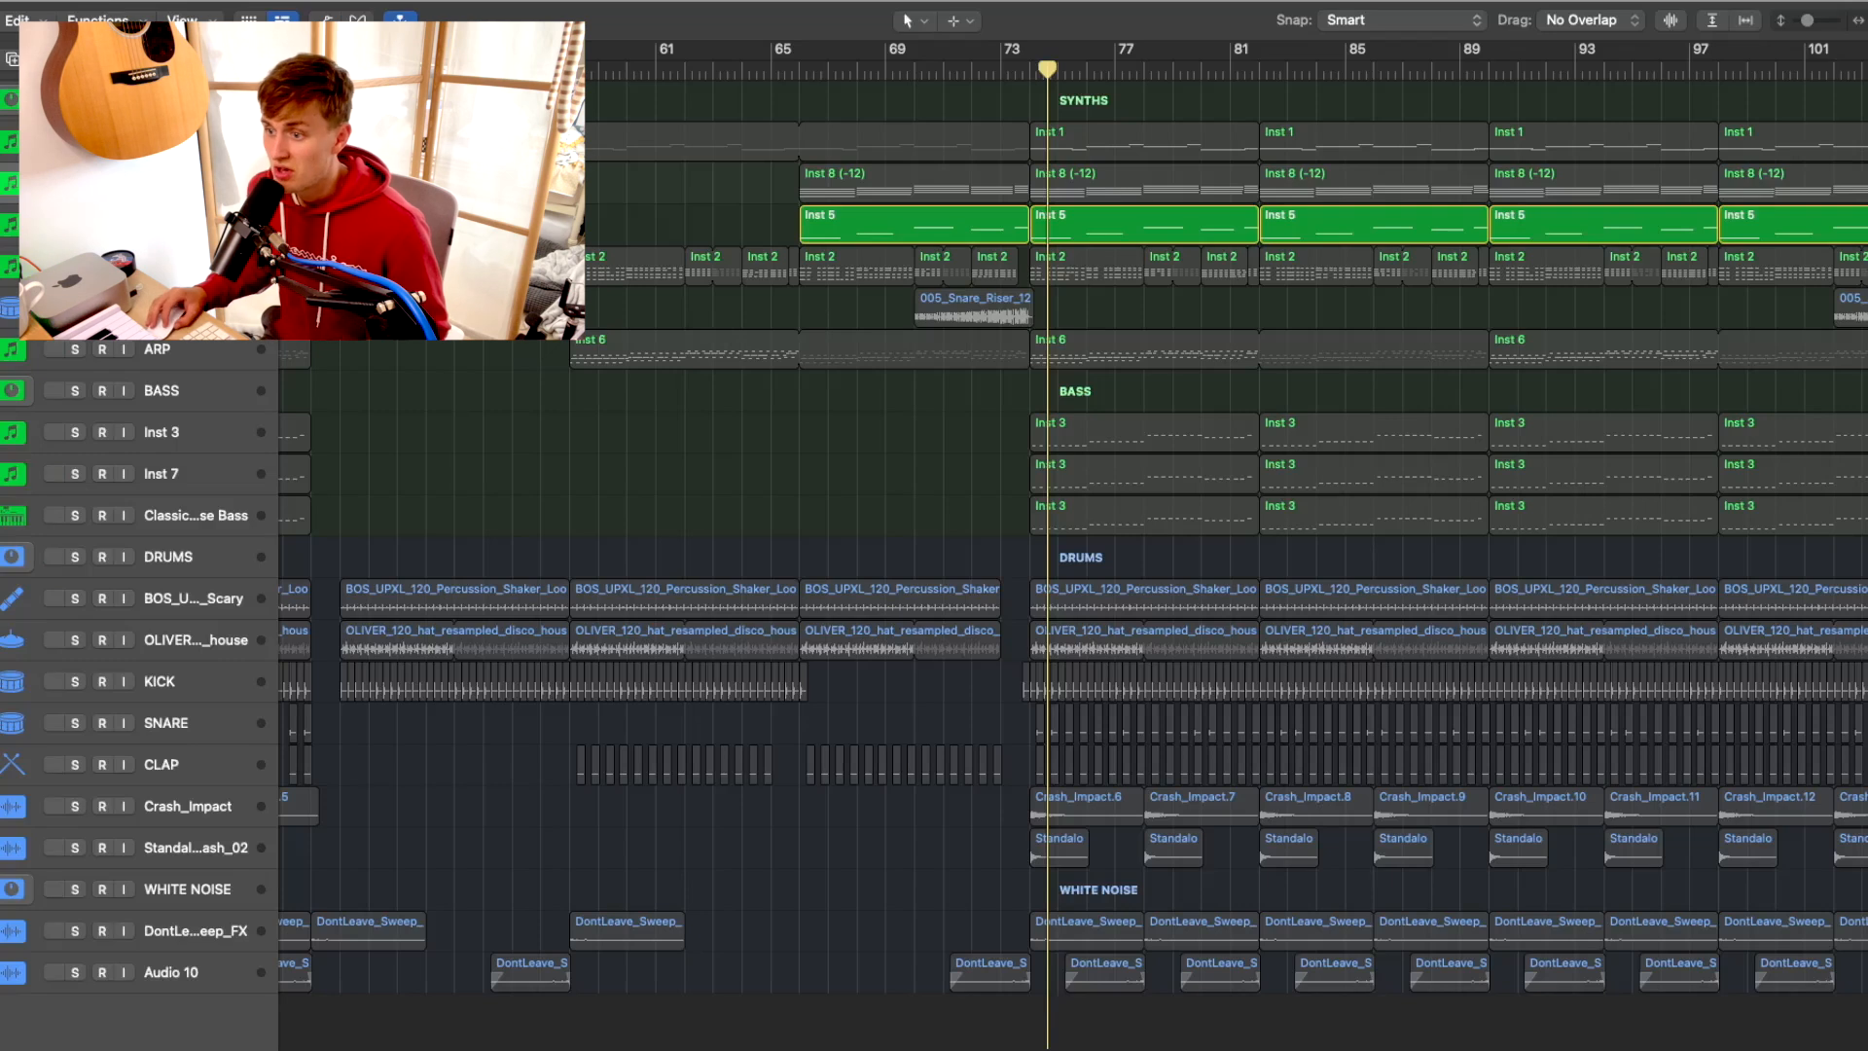
pyautogui.press('super+a')
pyautogui.click(77, 351)
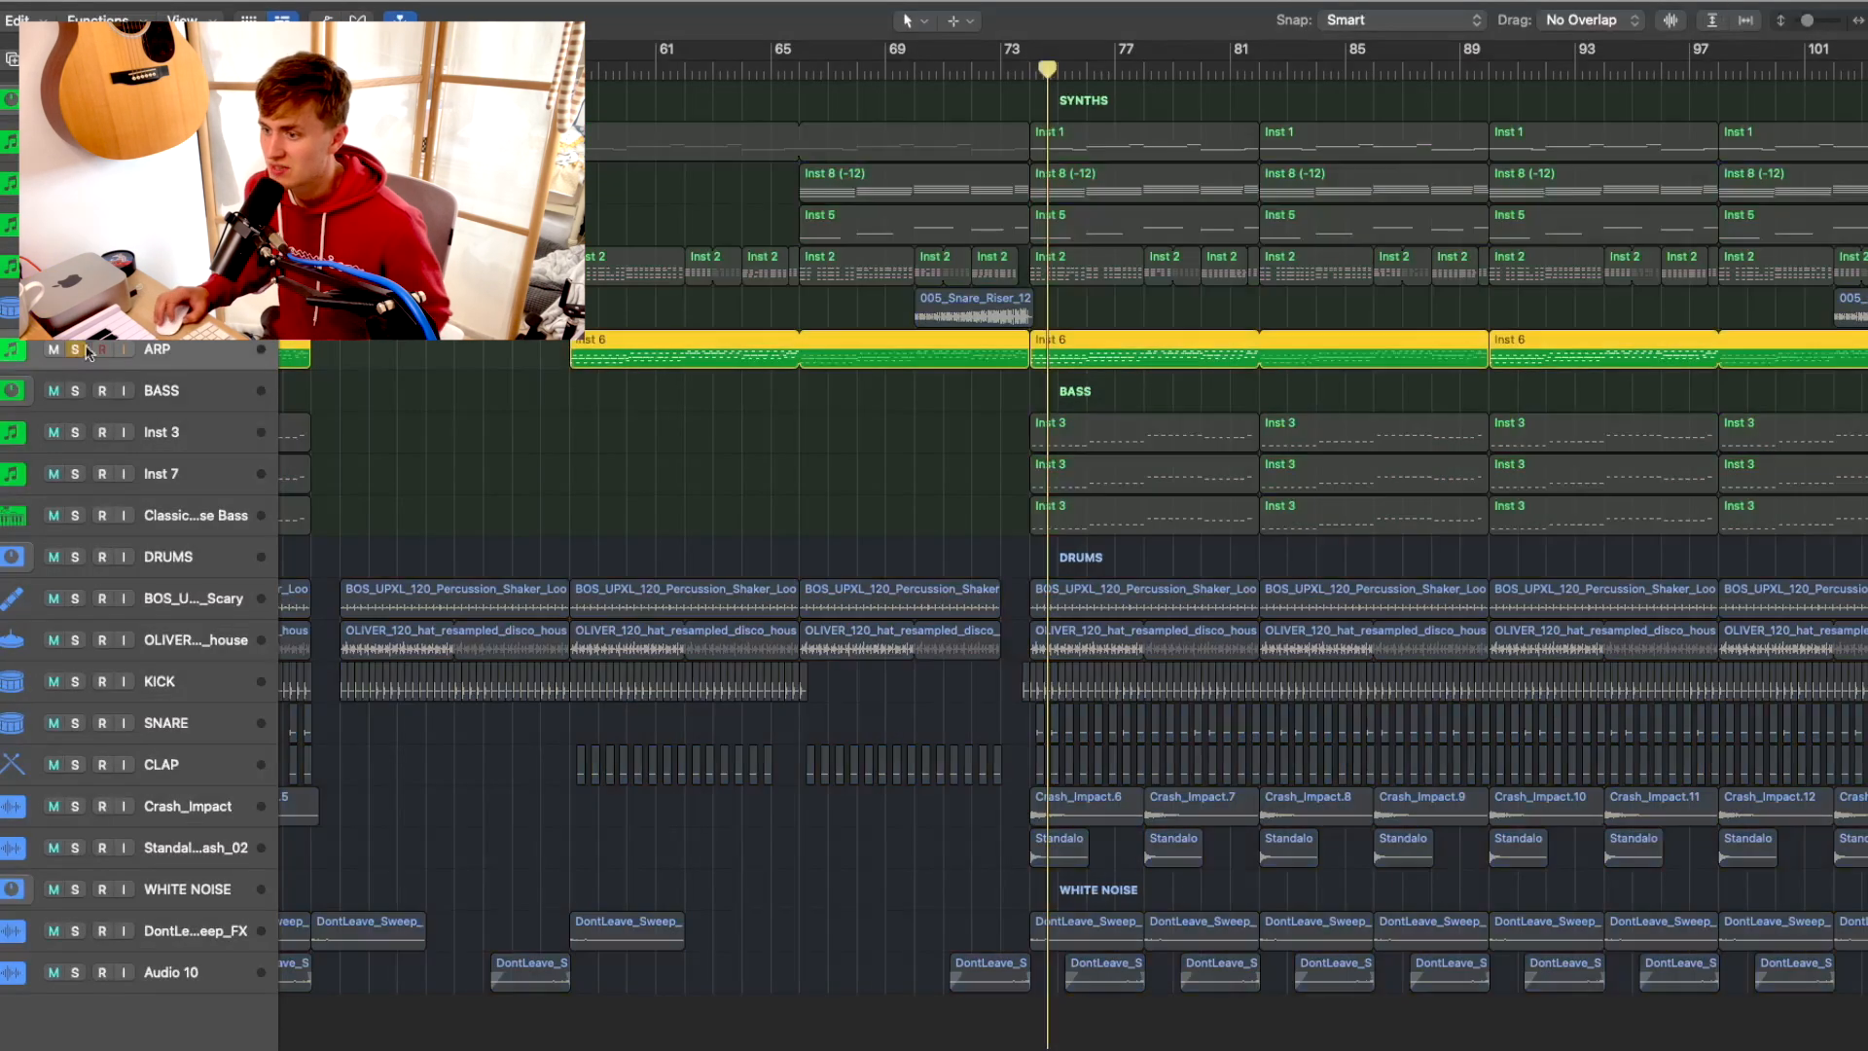
# View the Kontakt instrument on the ARP track in the mixer, and return the playhead to bar 74 in the arrangement
pyautogui.press('x')
pyautogui.click(495, 508)
pyautogui.click(496, 514)
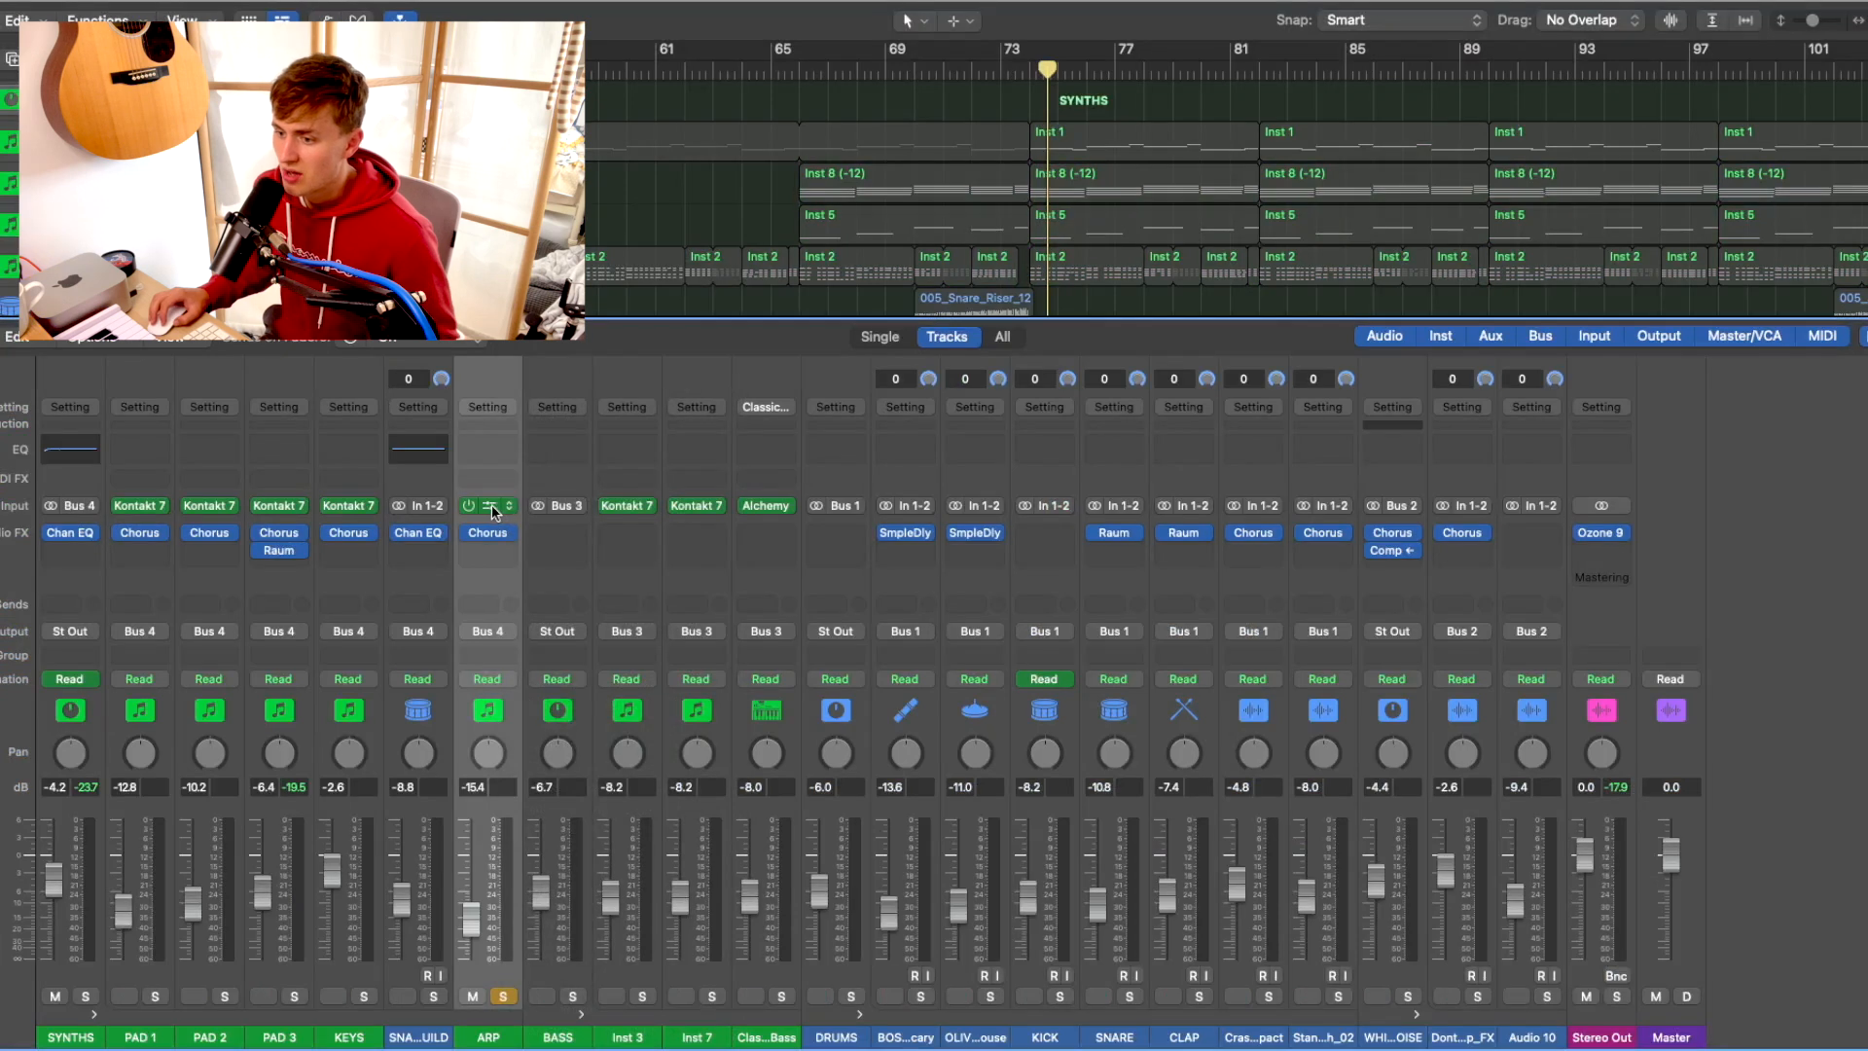
pyautogui.click(486, 506)
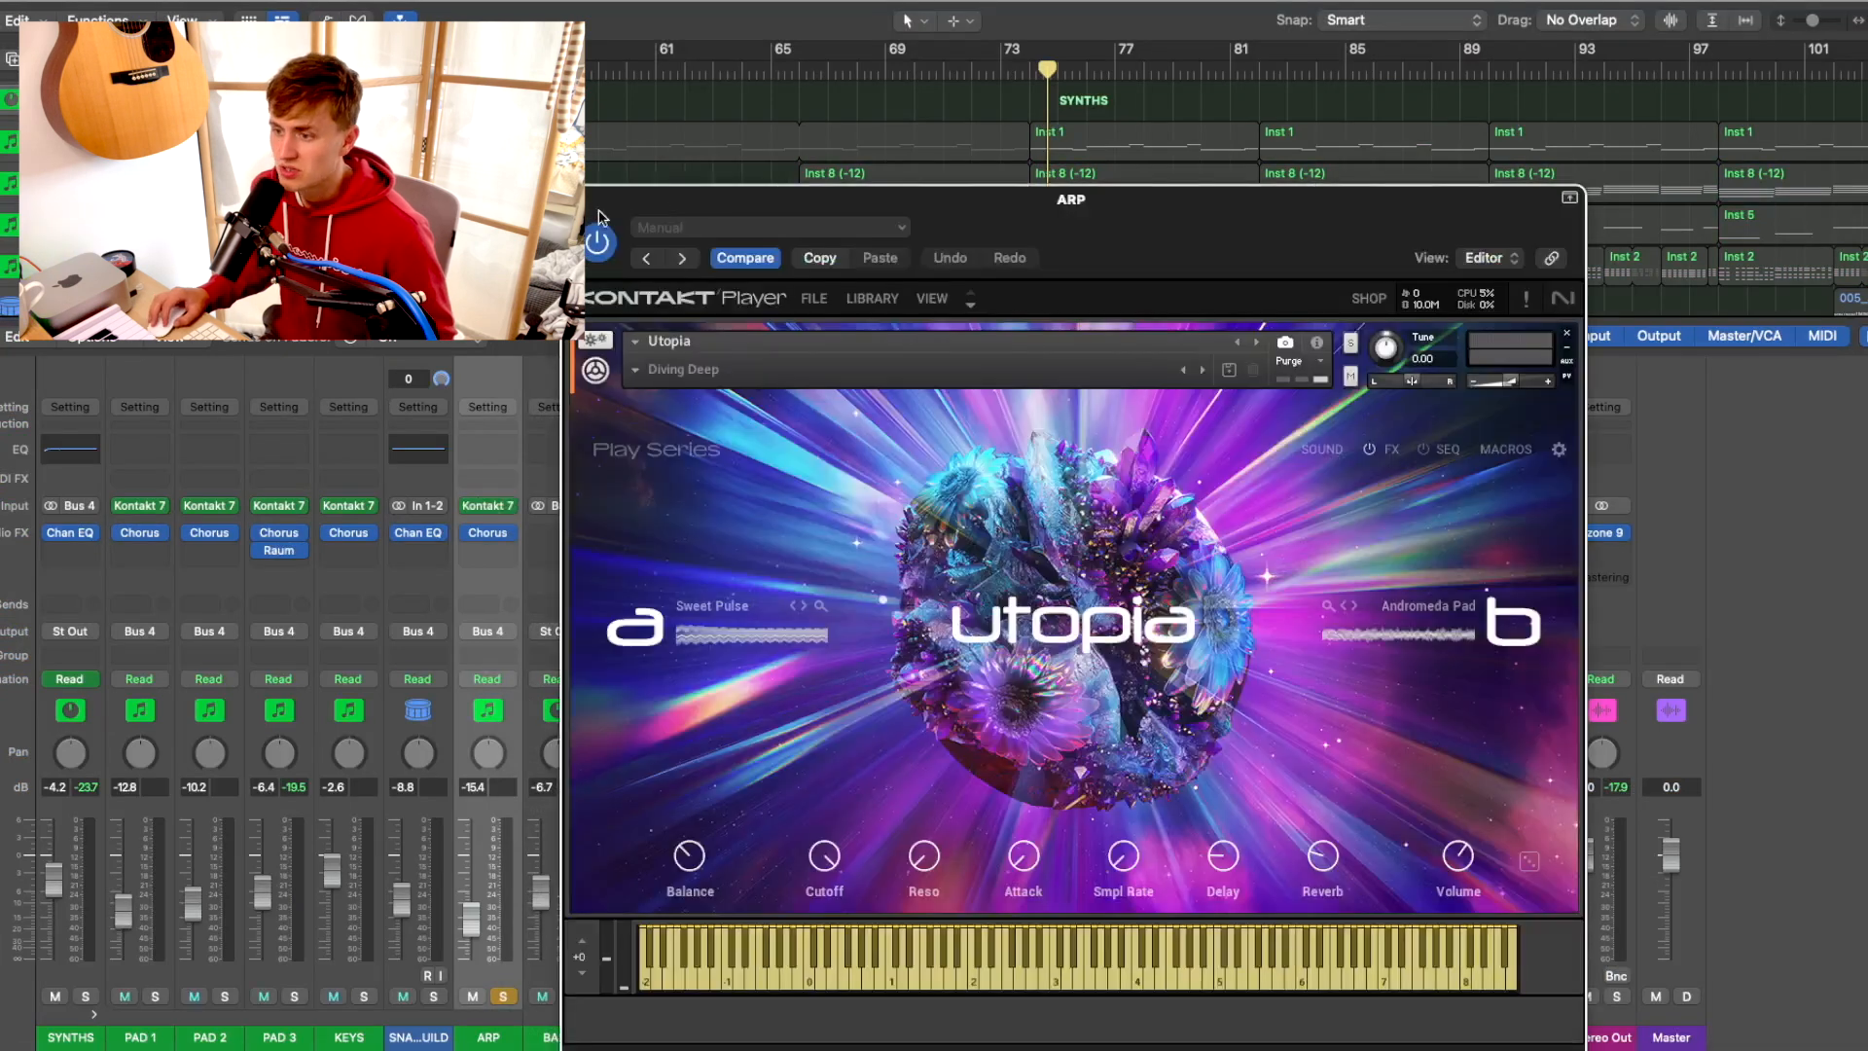
pyautogui.click(577, 199)
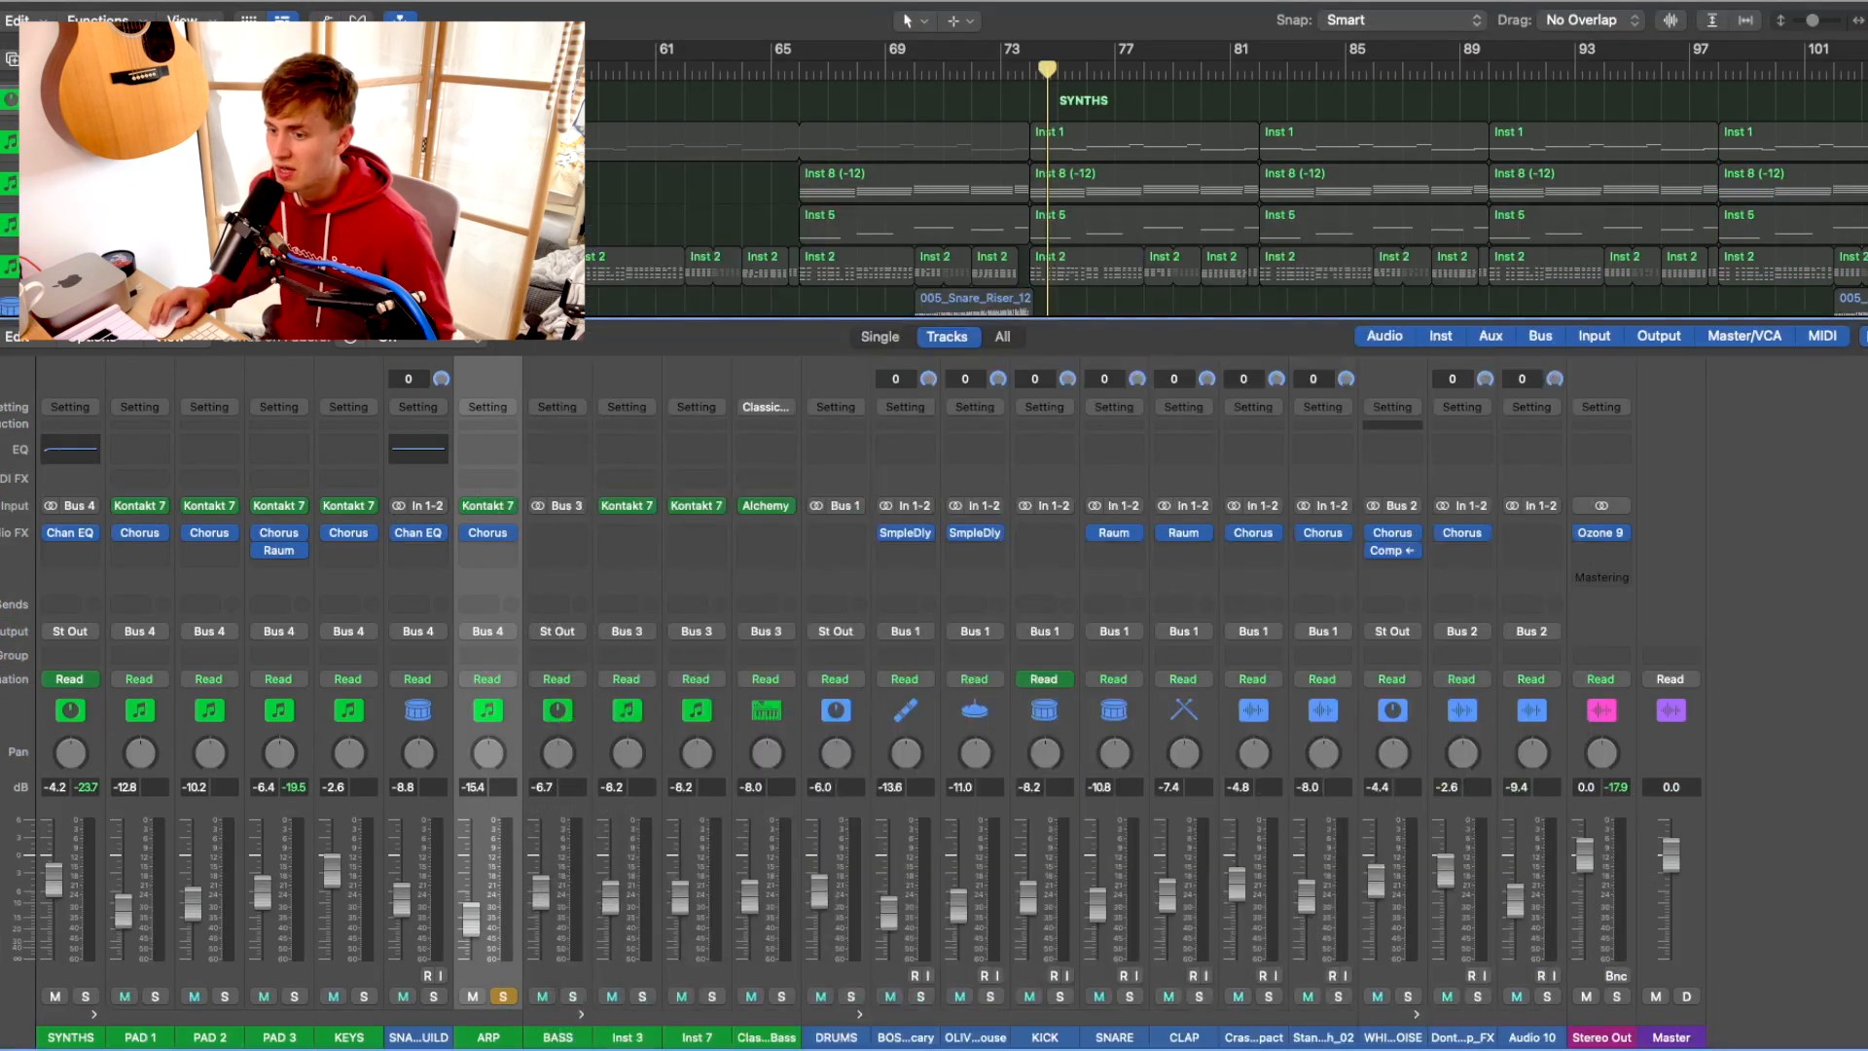
pyautogui.press('x')
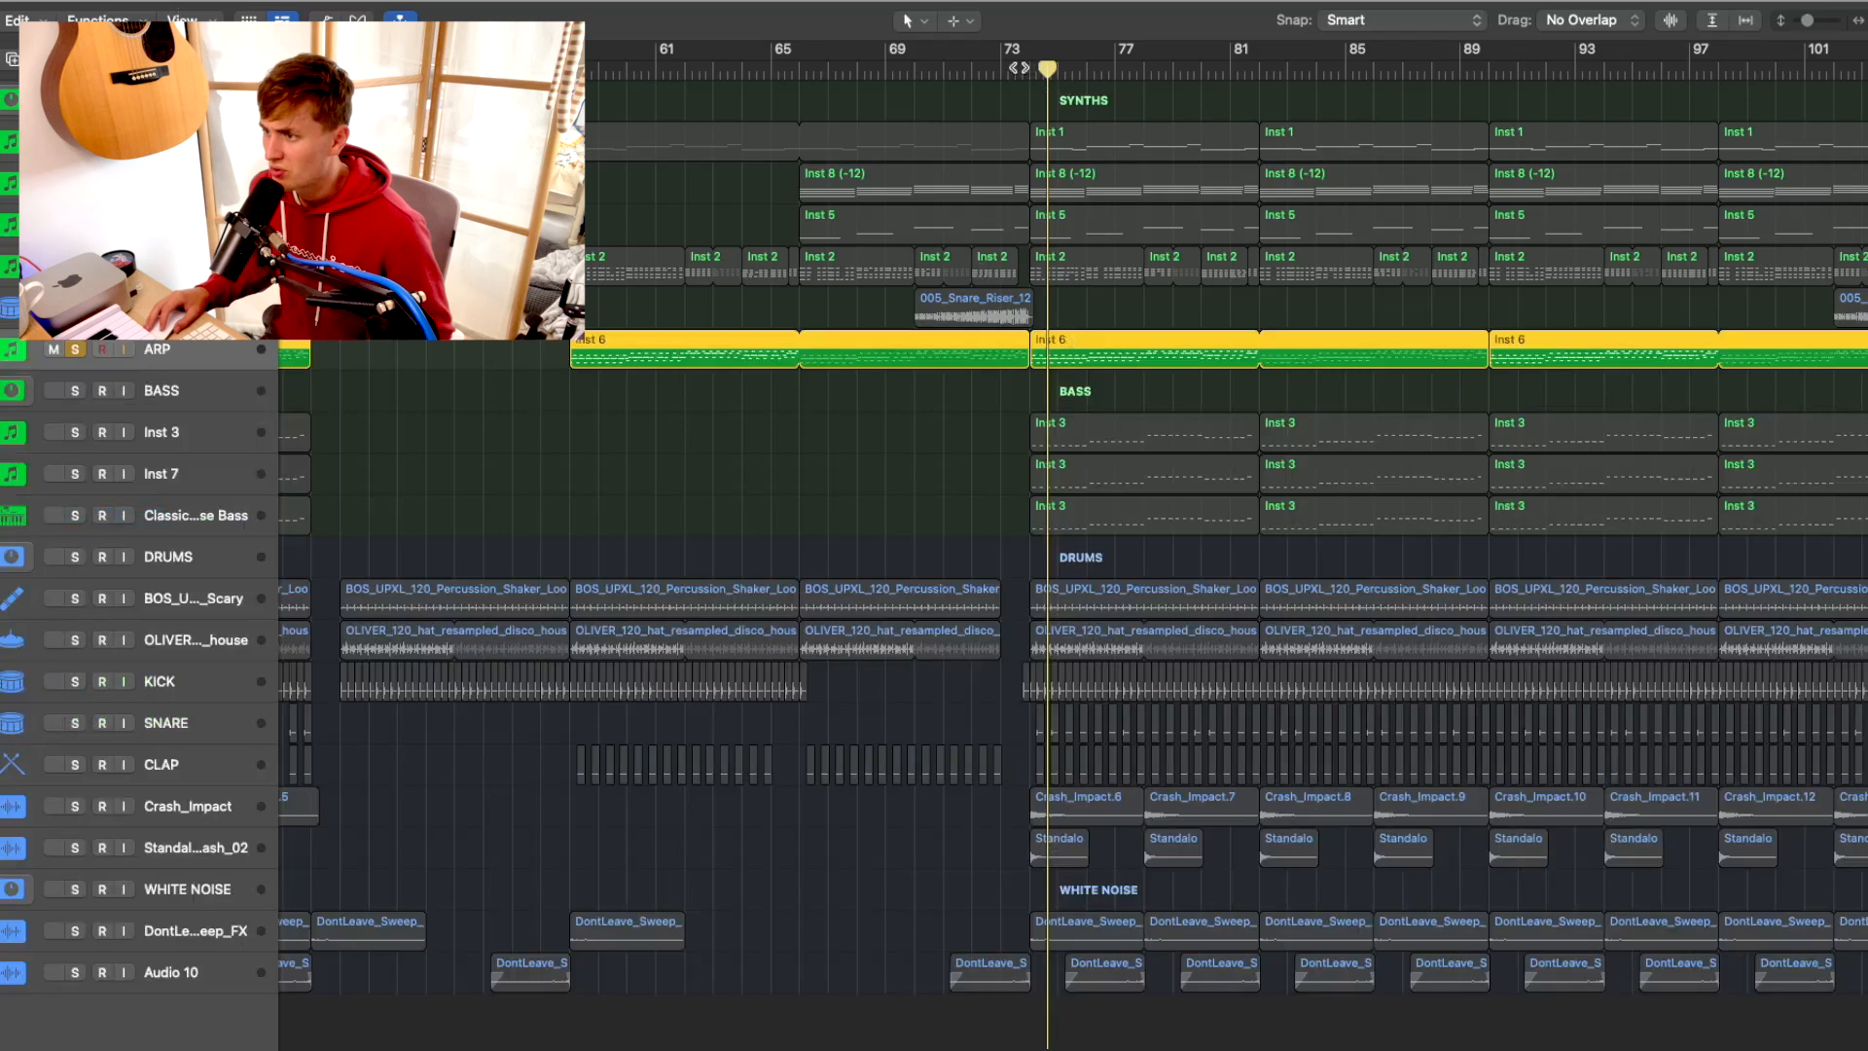
pyautogui.click(1029, 68)
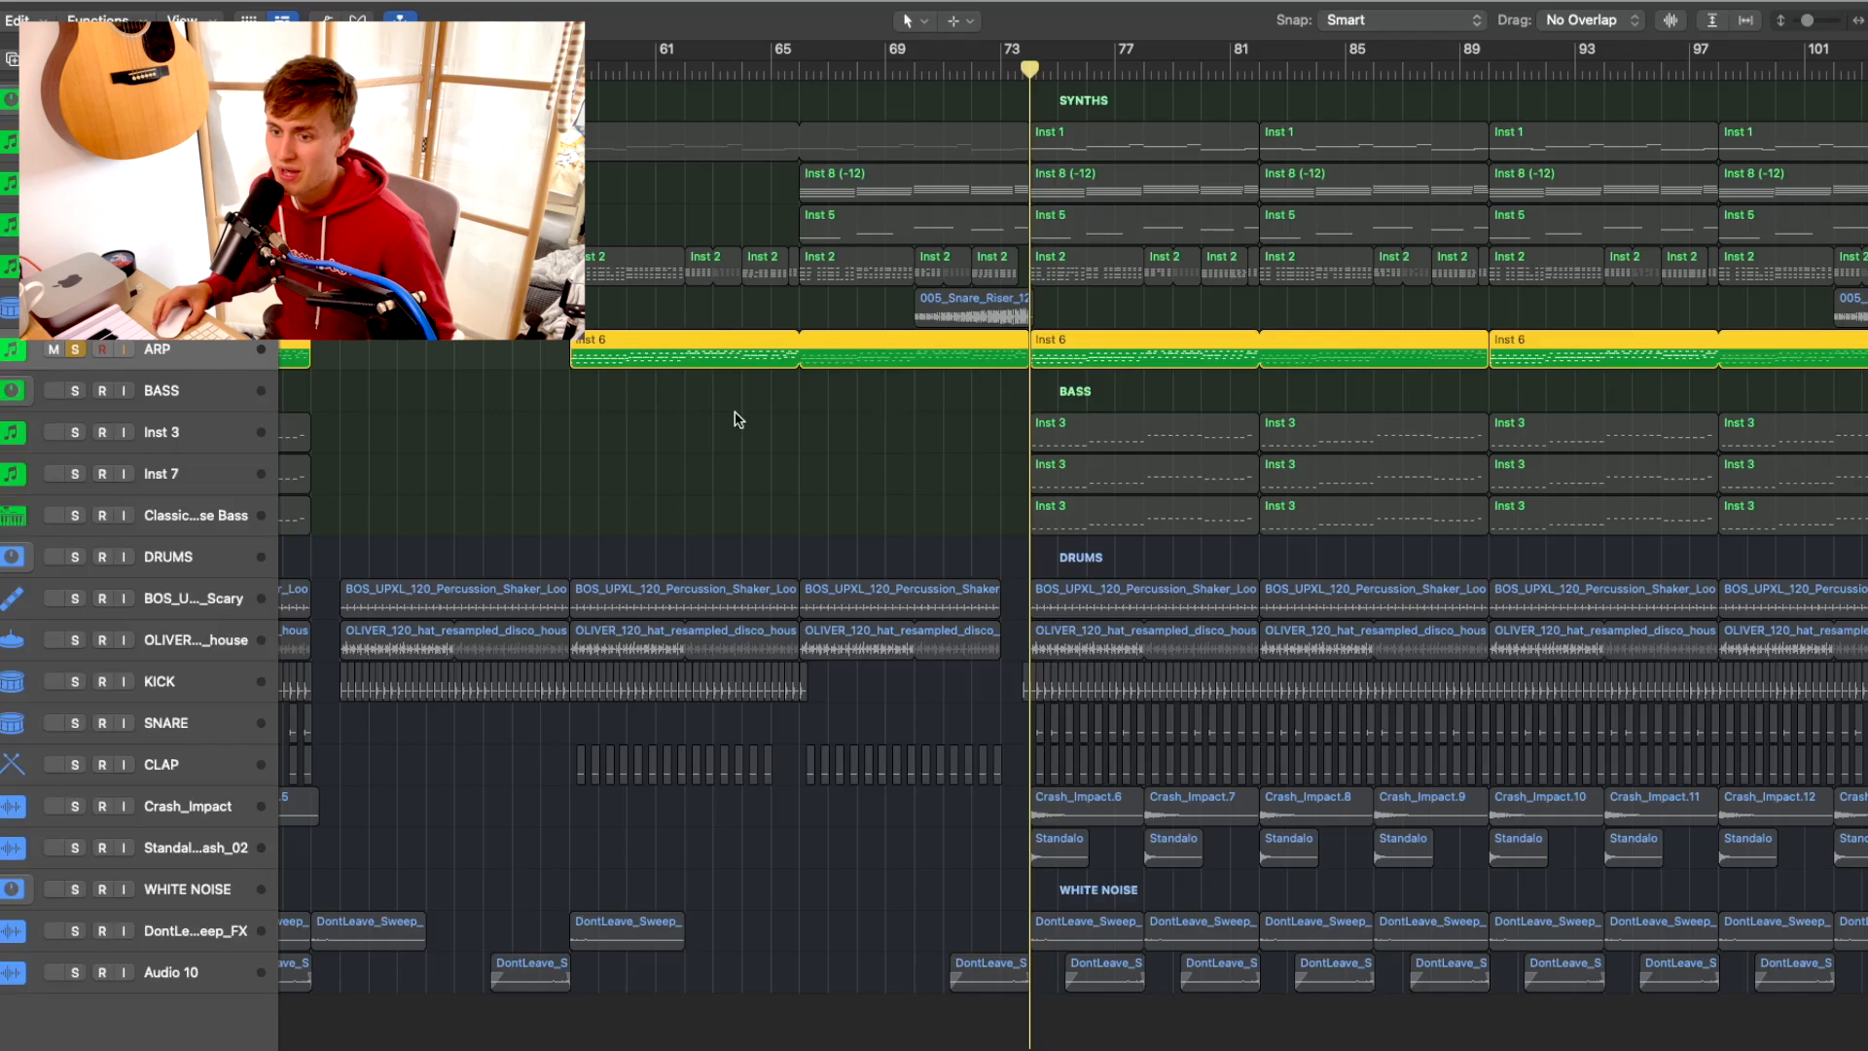
# Add PAD 1, PAD 2, PAD 3 and KEYS to the soloed ARP and audition the synths from bar 74 with and without the ARP
pyautogui.moveTo(75, 142); pyautogui.dragTo(74, 267)
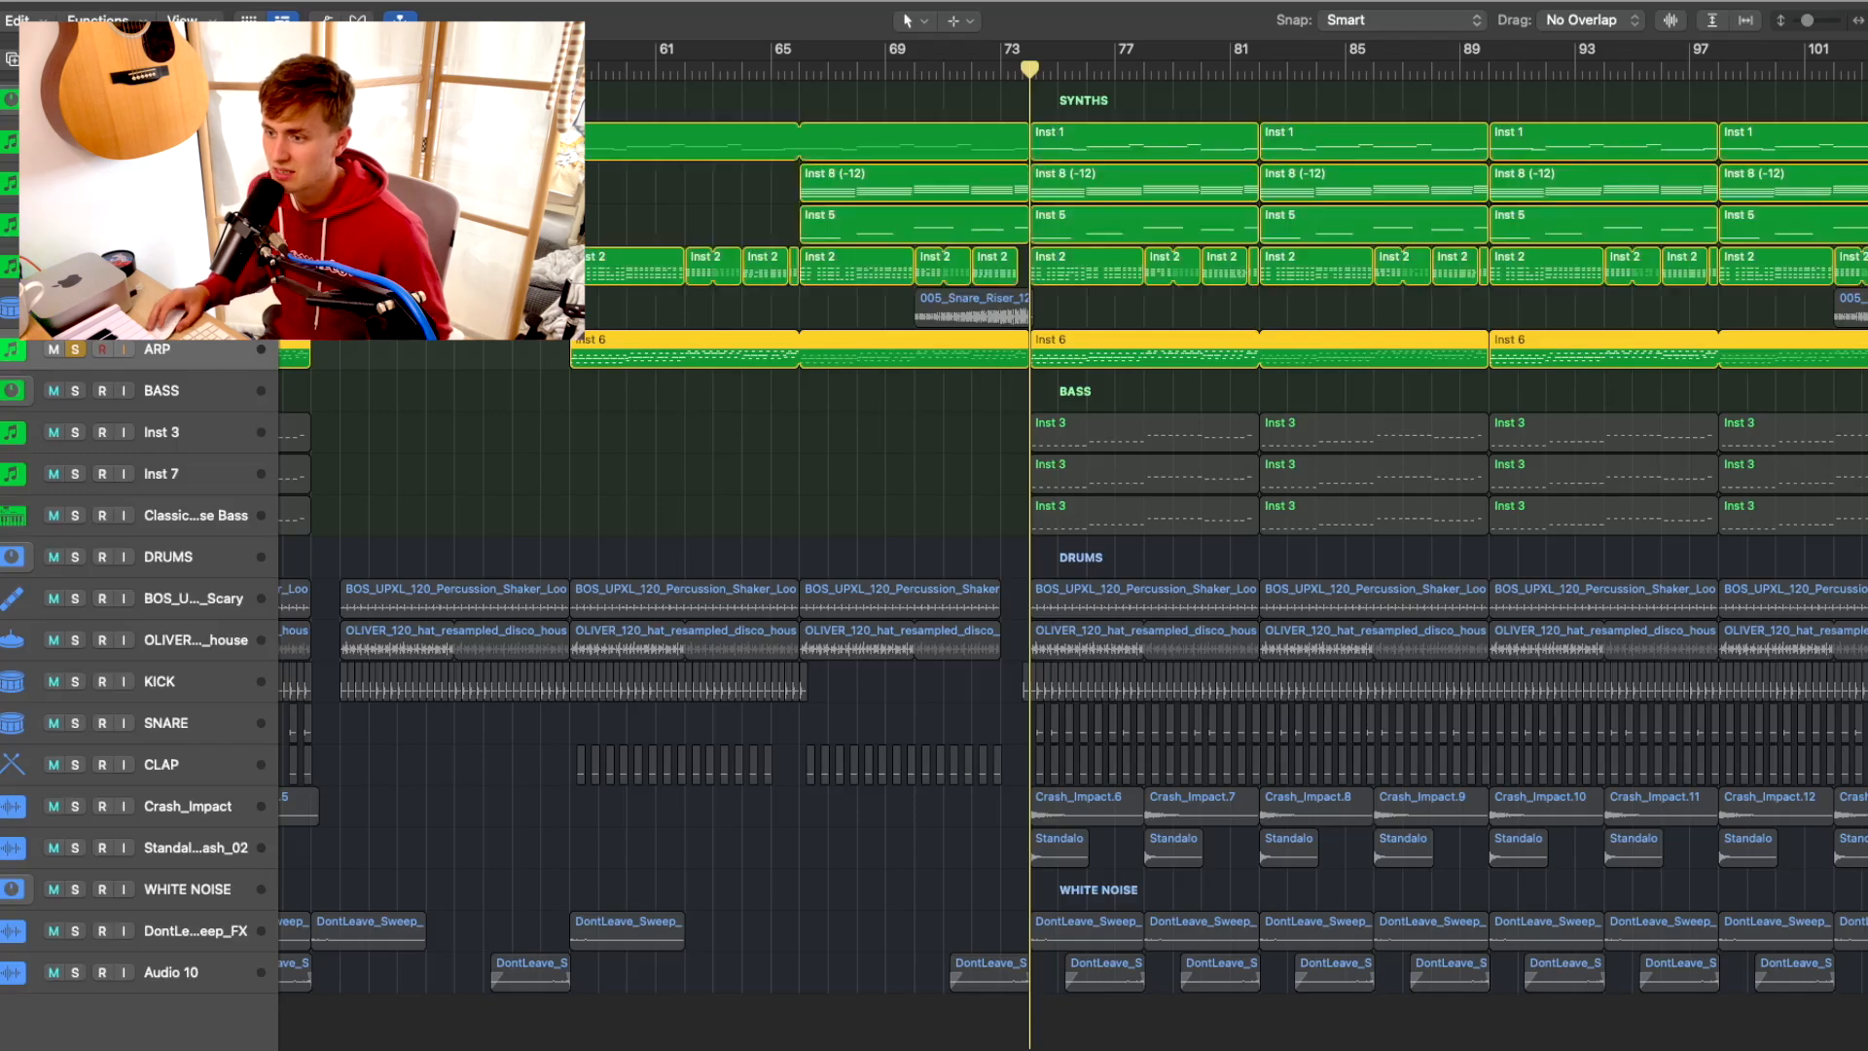
pyautogui.click(76, 349)
pyautogui.press('space')
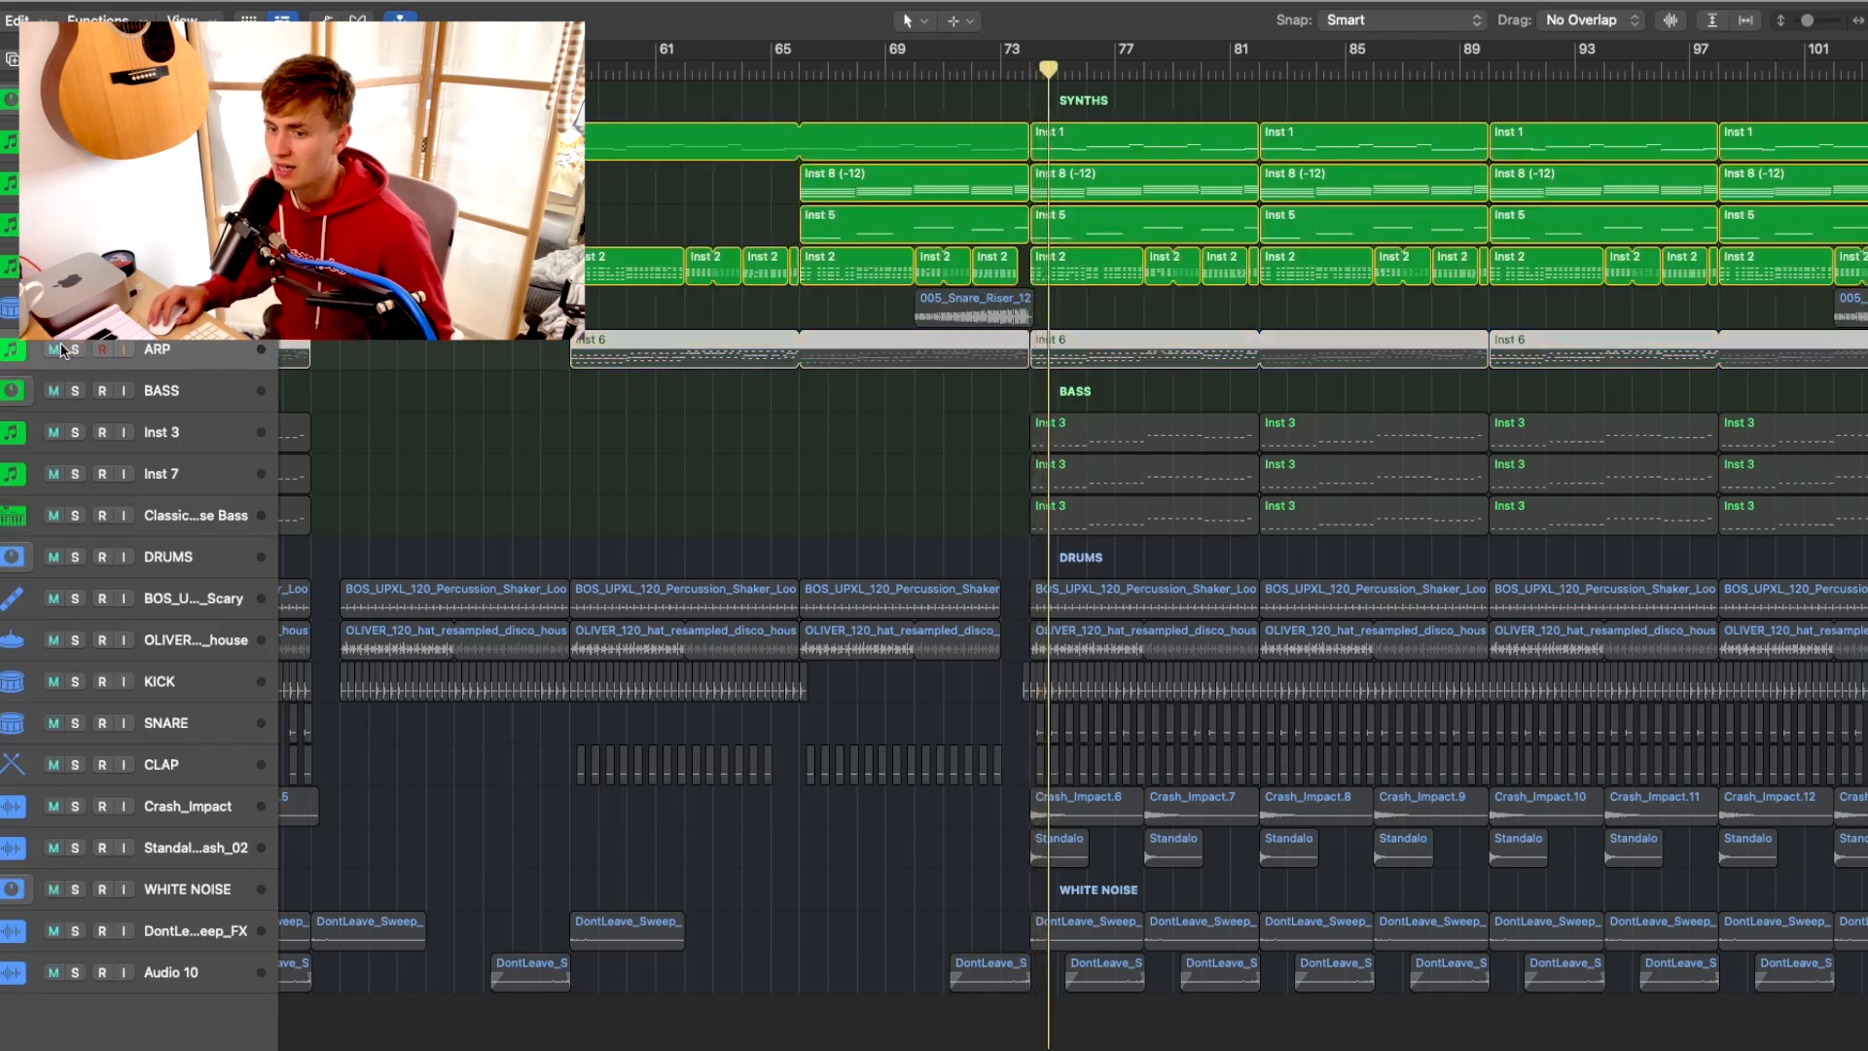
pyautogui.click(75, 349)
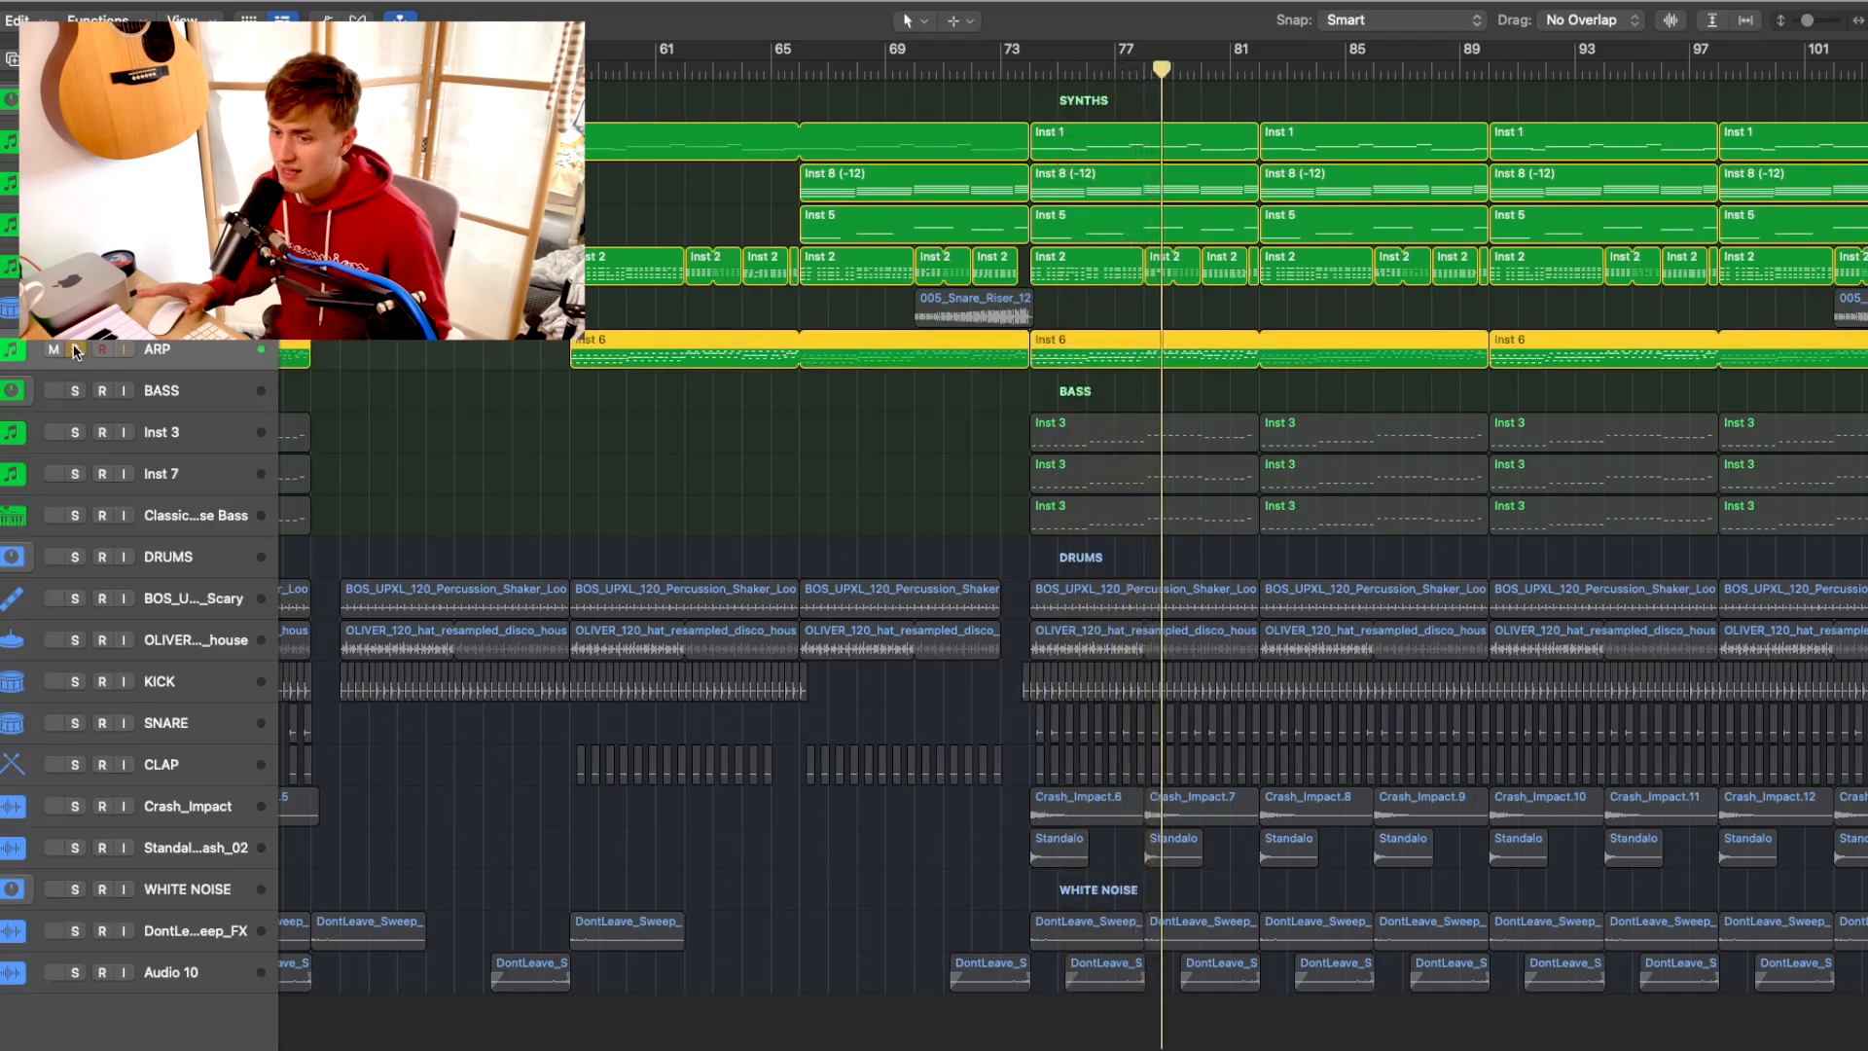
# Clear the synth solos and solo the BASS stack with its Inst 3, Inst 7 and Classic Slap House Bass tracks
pyautogui.click(127, 391)
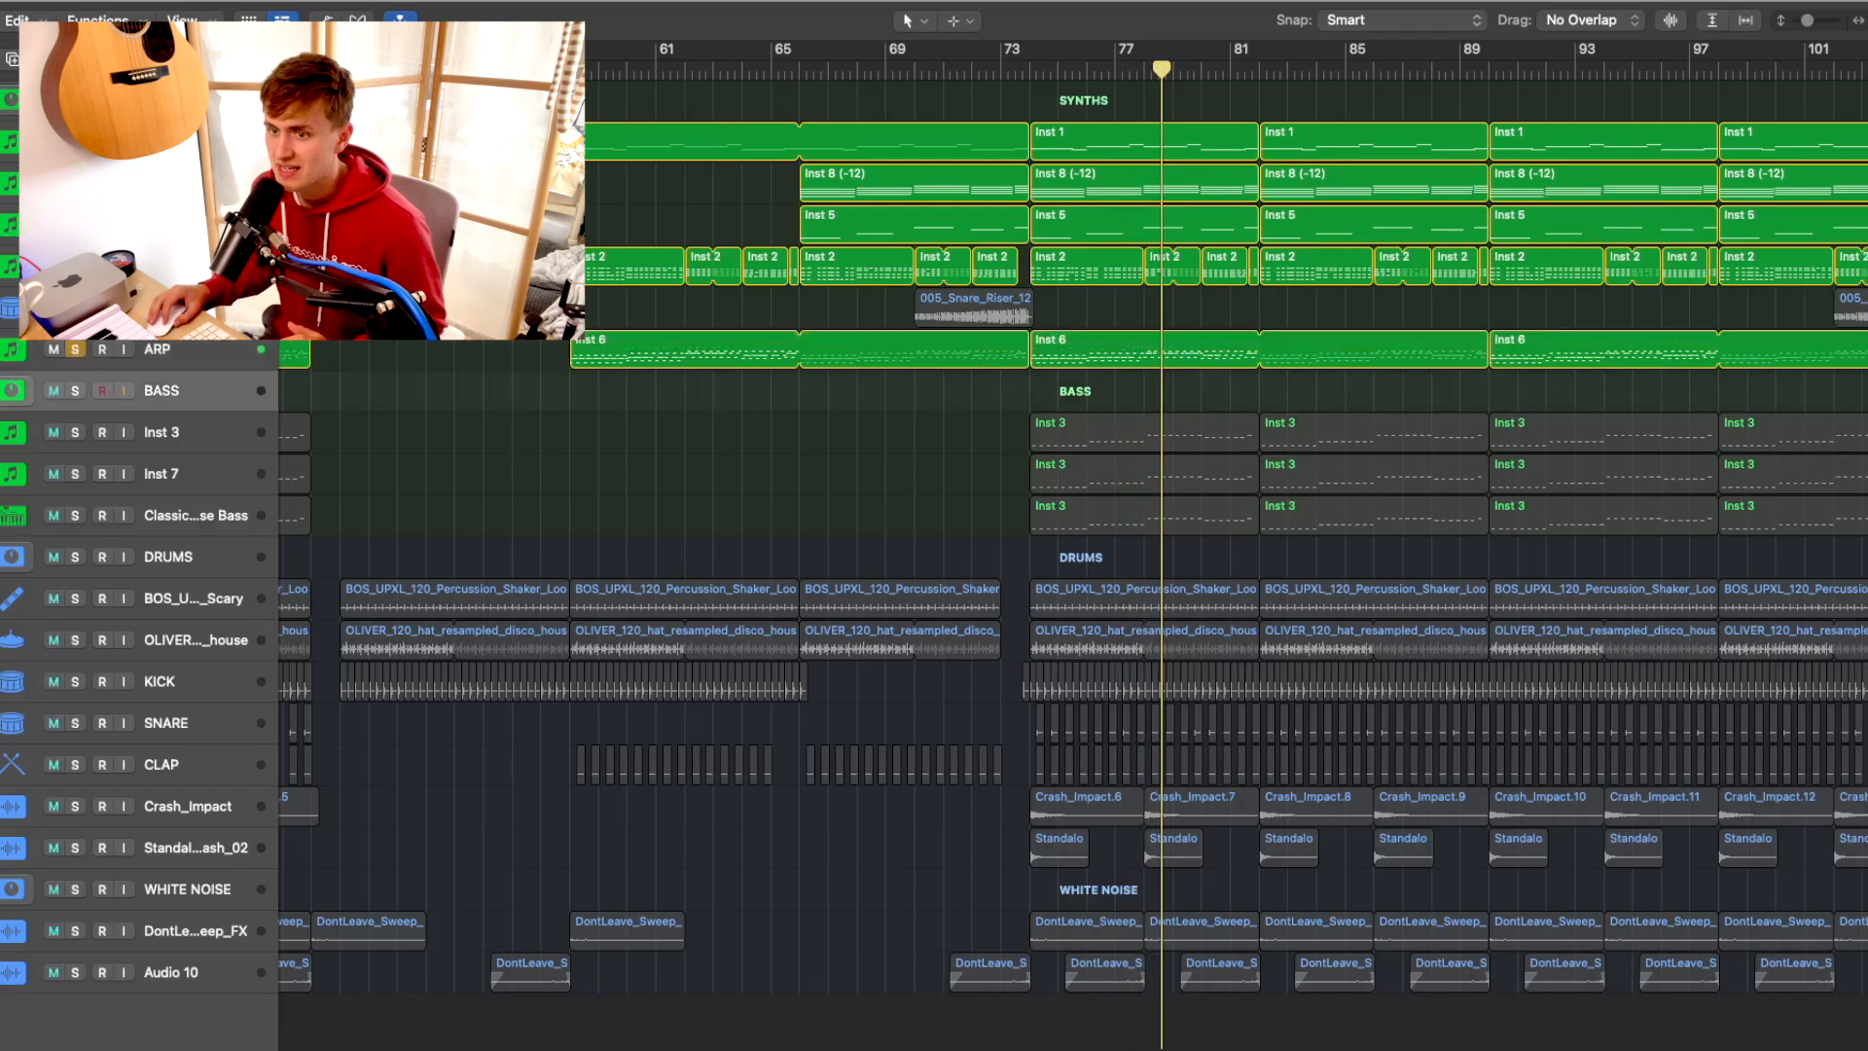
pyautogui.click(75, 349)
pyautogui.click(76, 391)
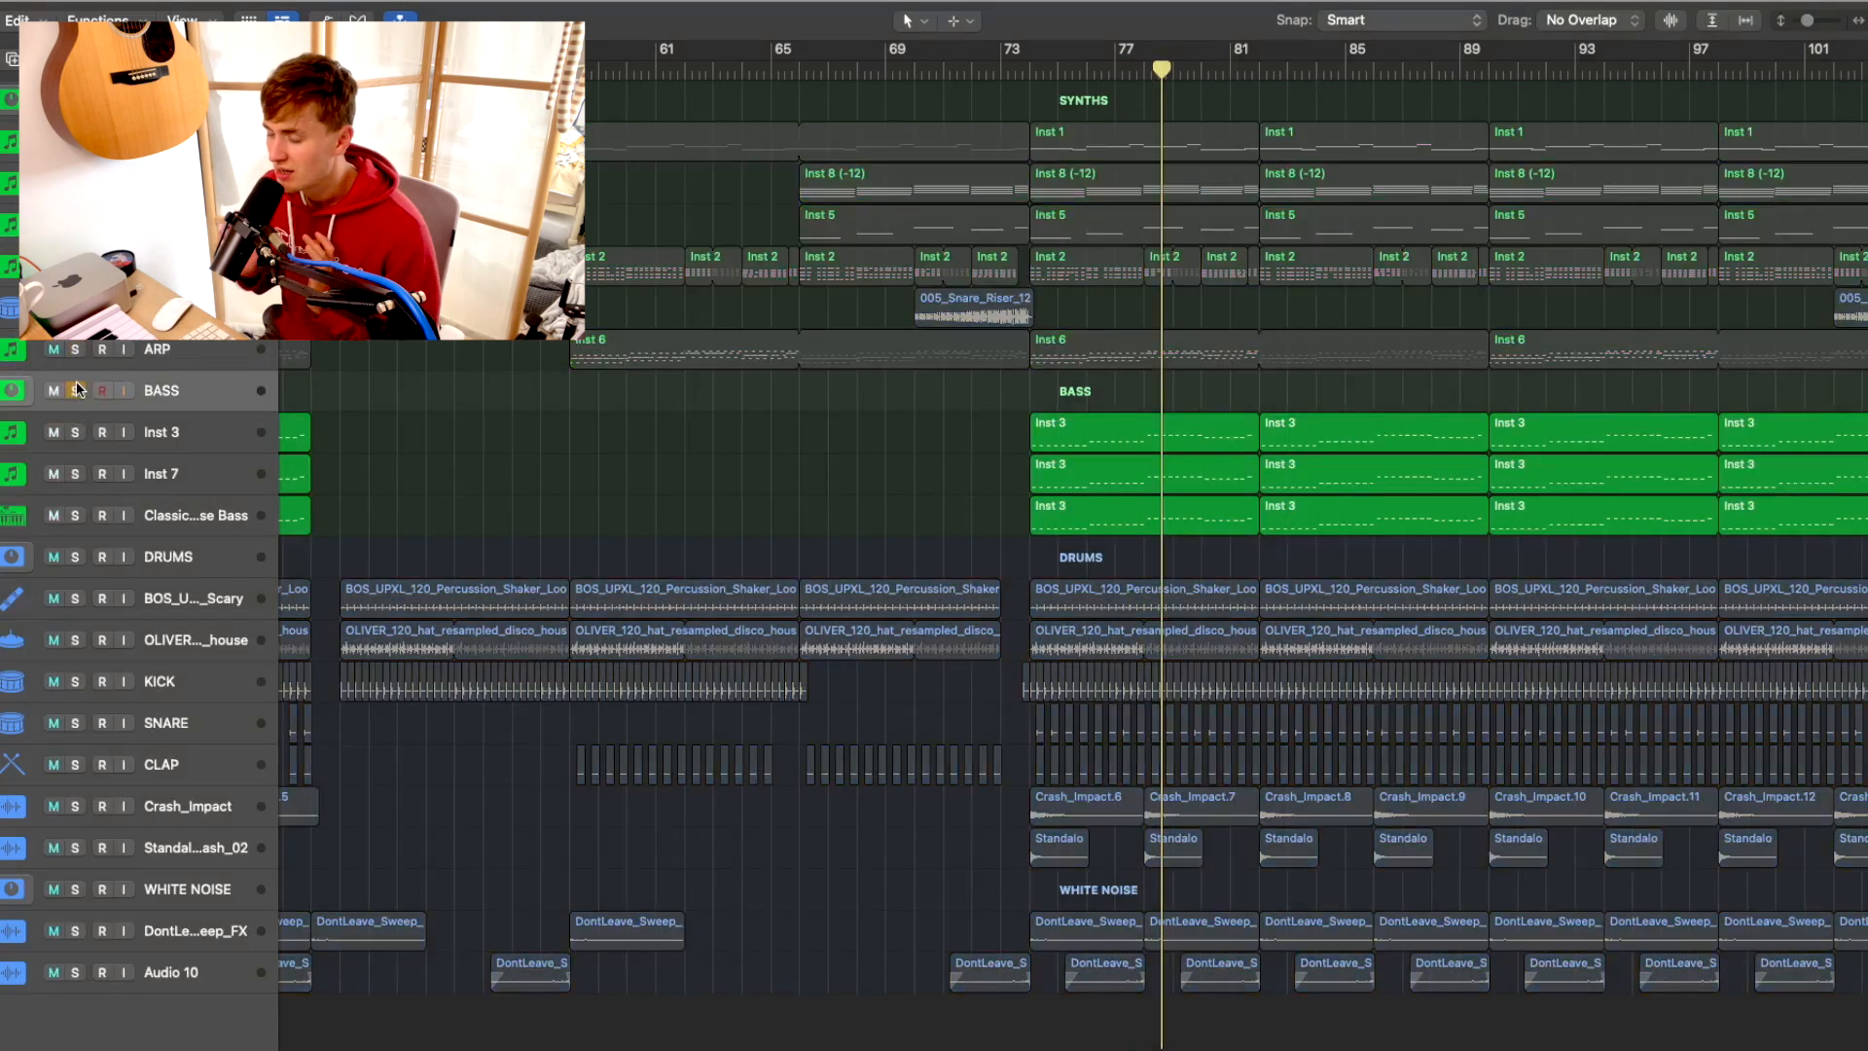
pyautogui.click(72, 508)
pyautogui.click(72, 510)
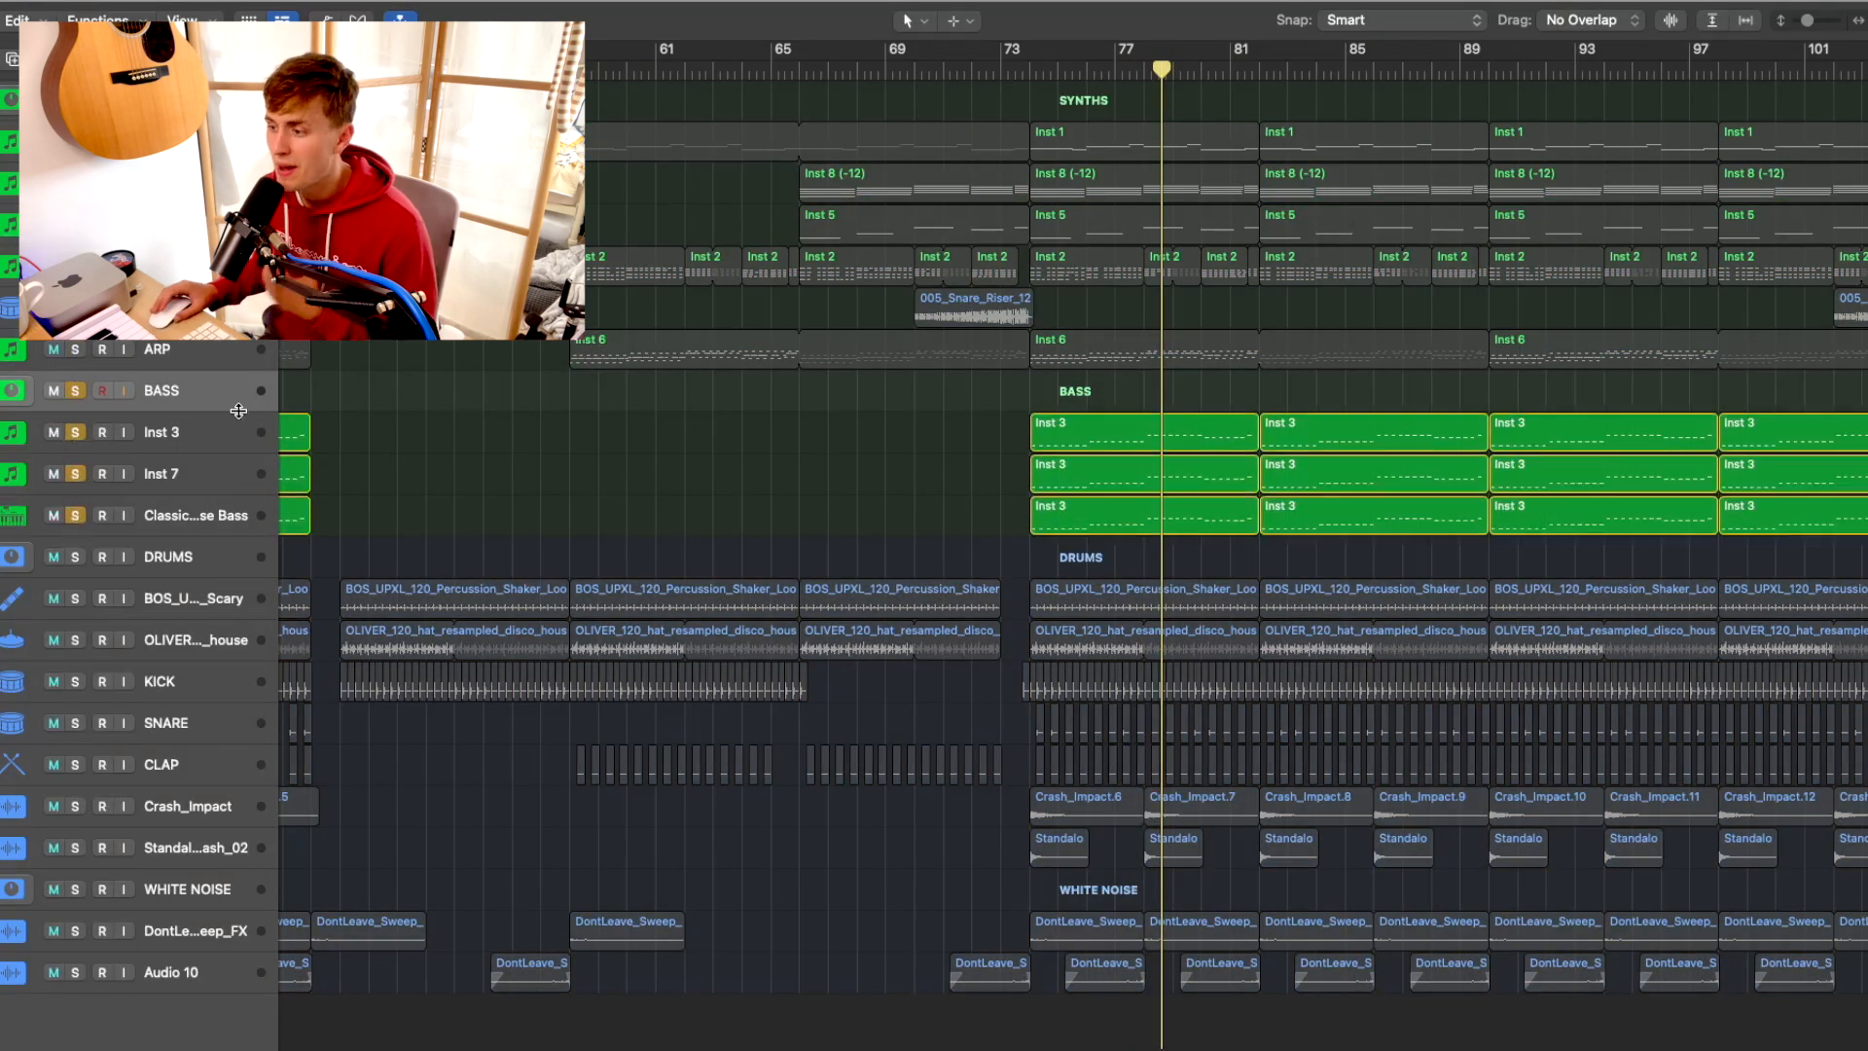
# View the Kontakt instrument on the Inst 3 bass track from the mixer and close it
pyautogui.press('x')
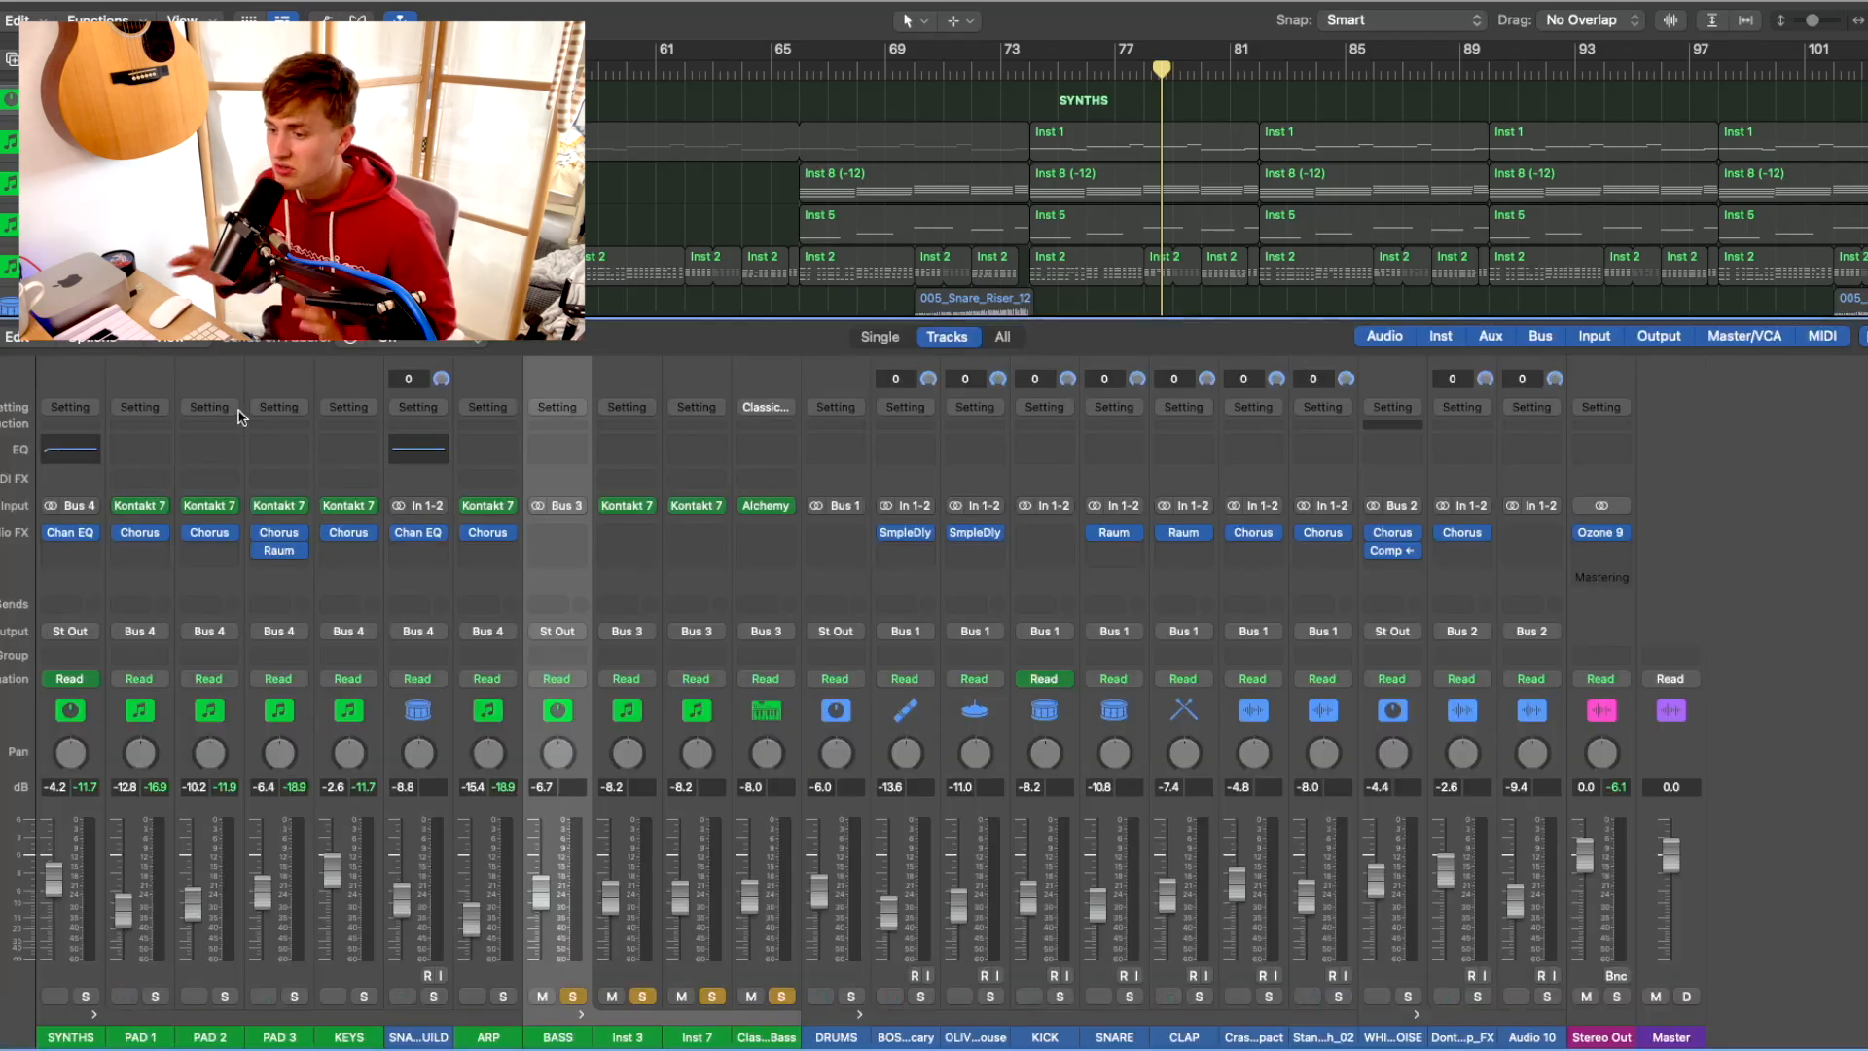
pyautogui.click(625, 508)
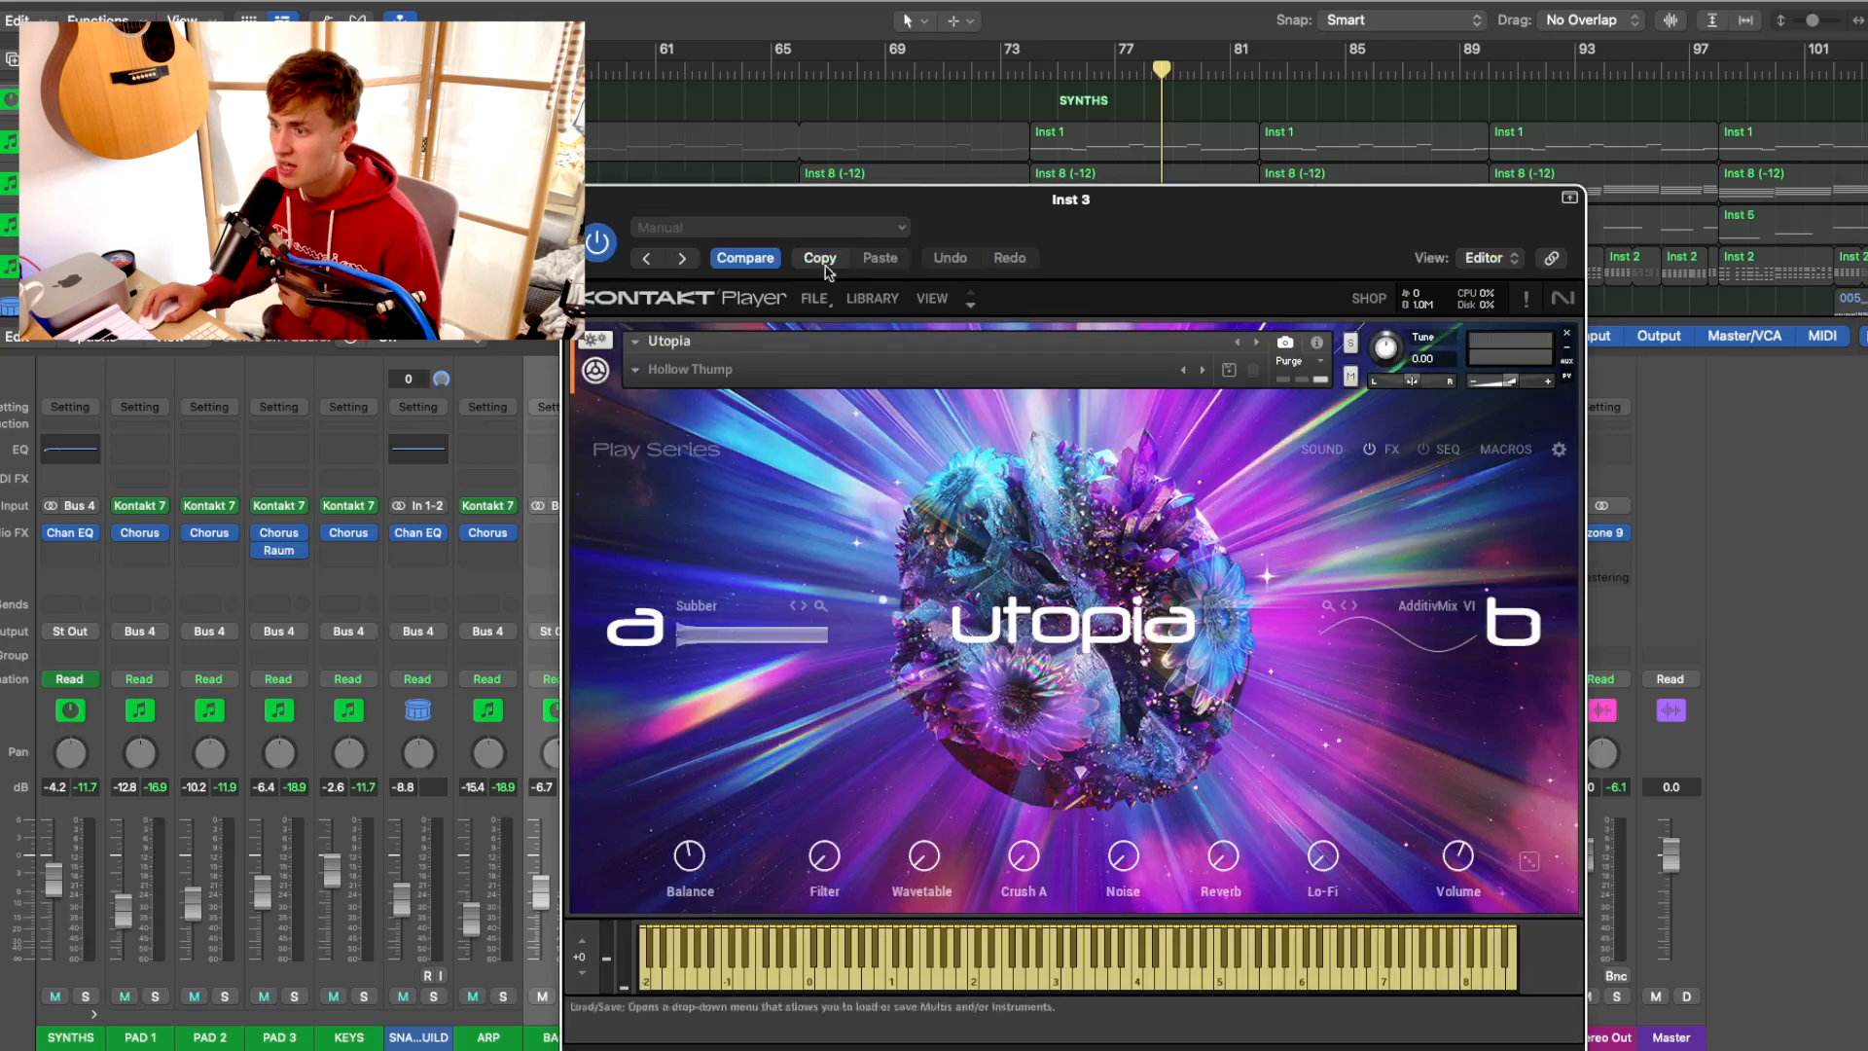
pyautogui.moveTo(702, 240); pyautogui.dragTo(1073, 83)
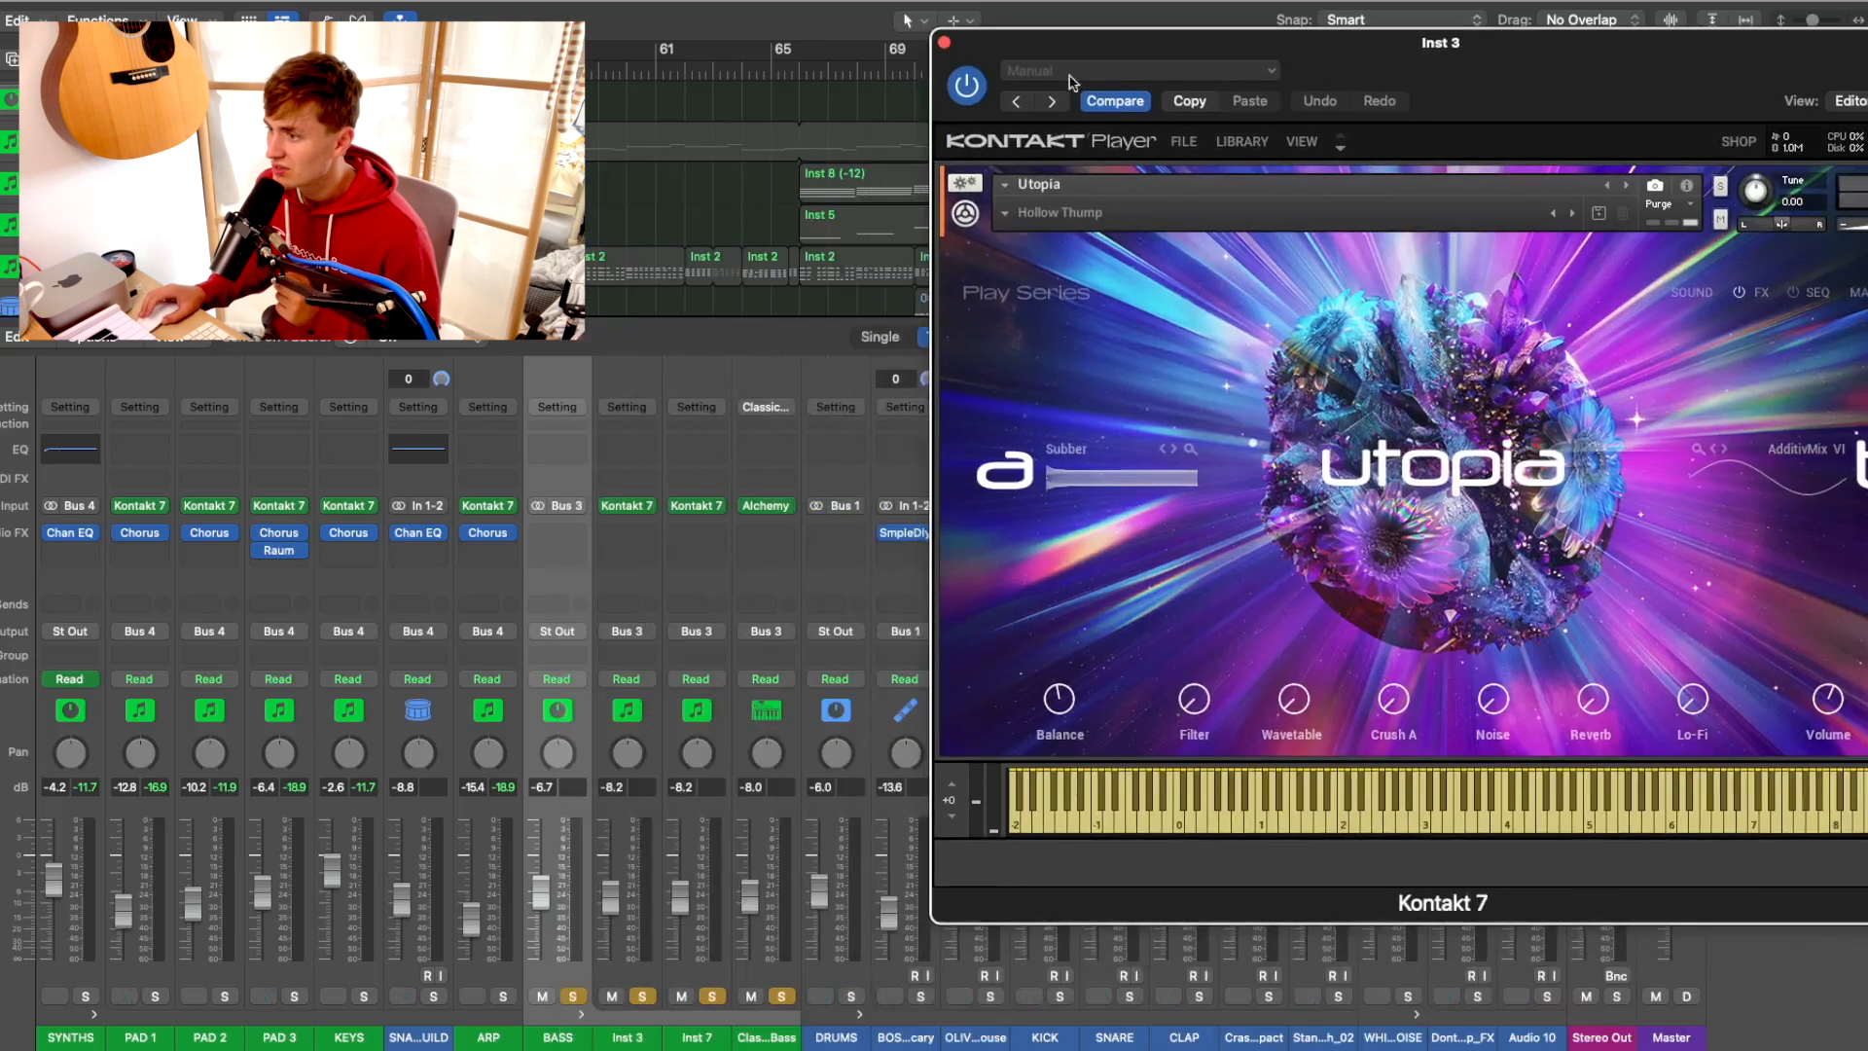
pyautogui.click(944, 42)
# View the Kontakt instrument on Inst 7 and the Alchemy preset on the Classic Slap House Bass track, closing each one
pyautogui.click(696, 507)
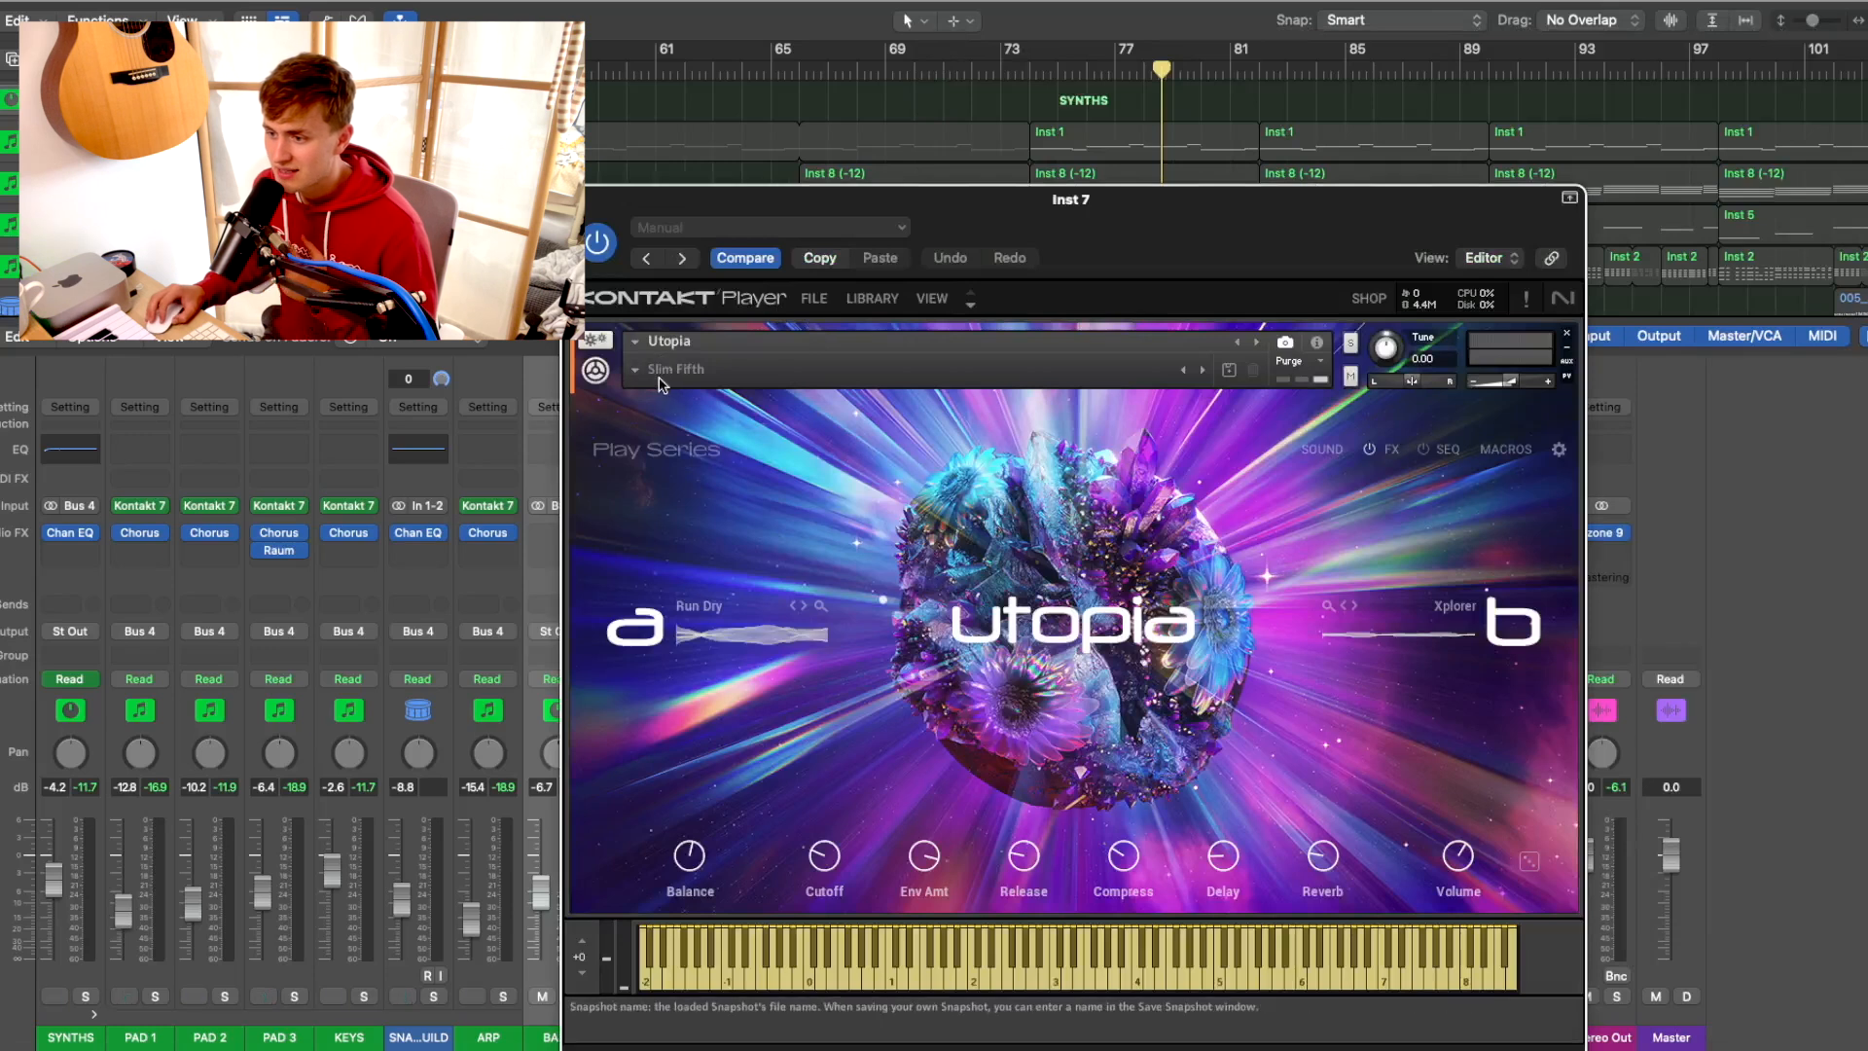
pyautogui.click(578, 199)
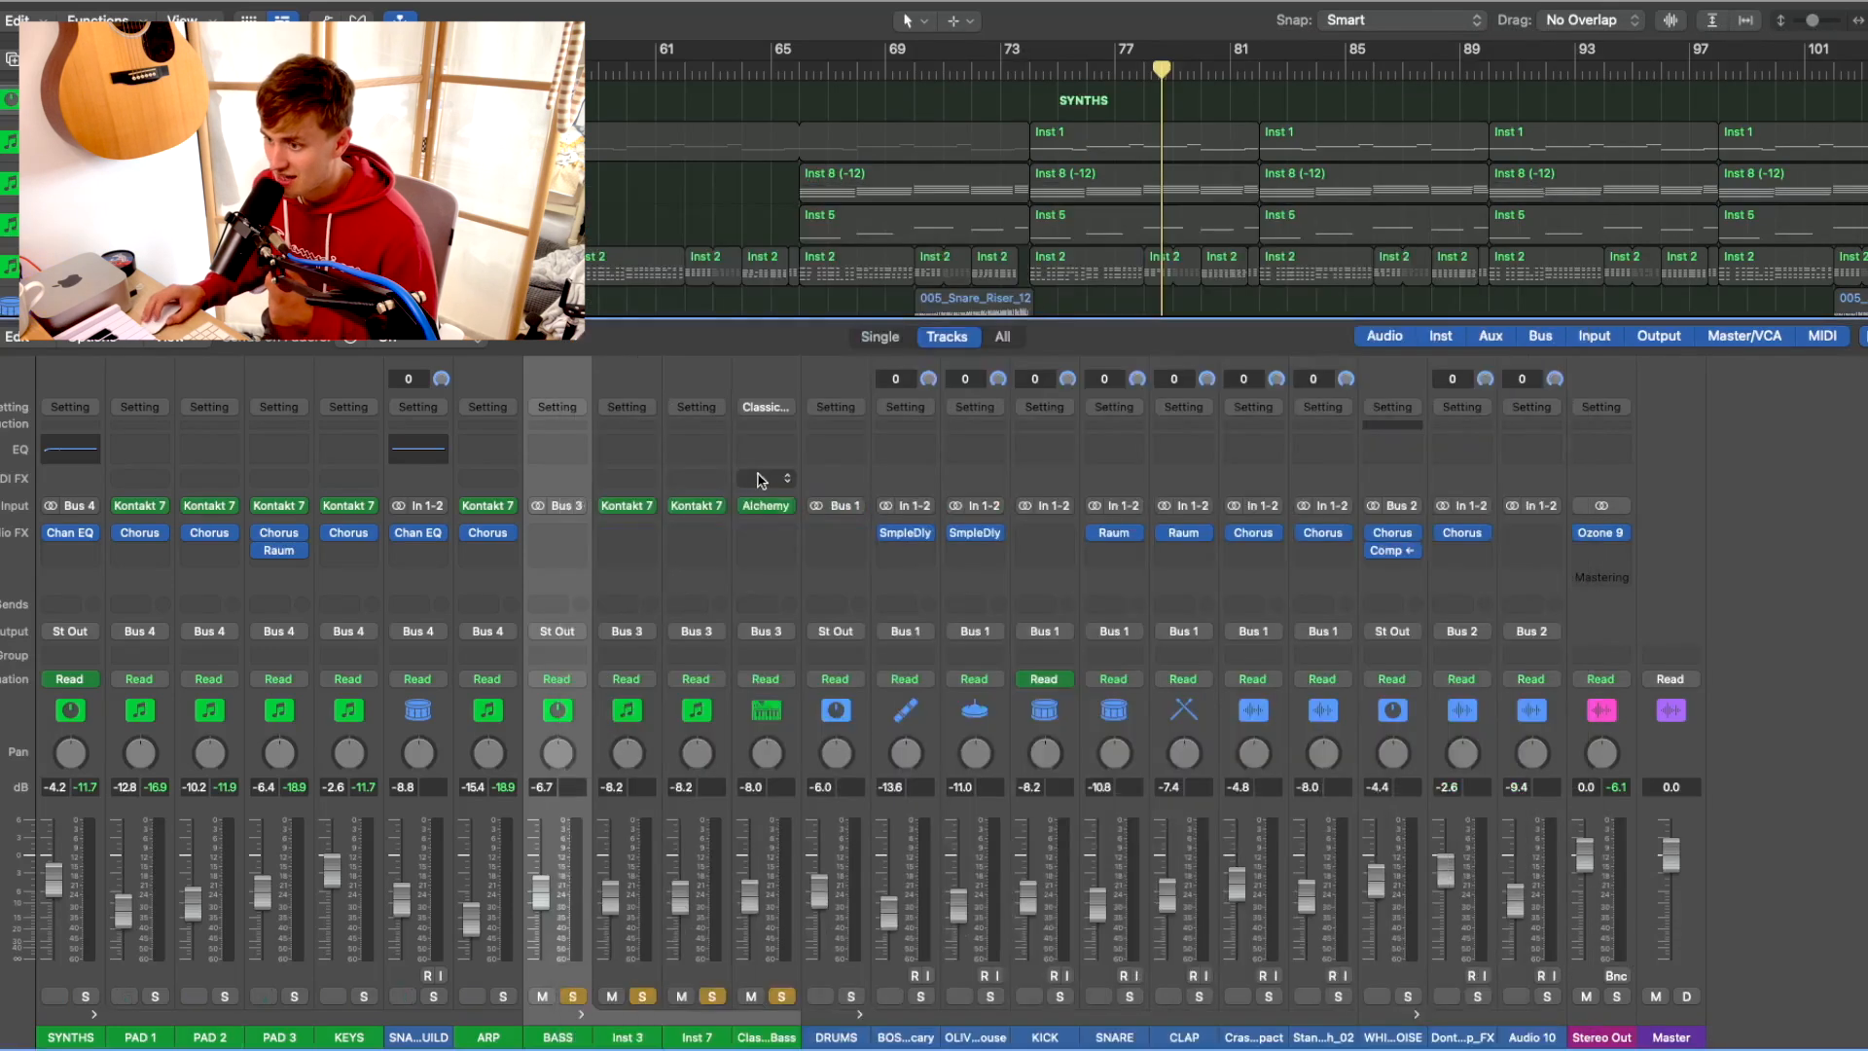
pyautogui.click(768, 507)
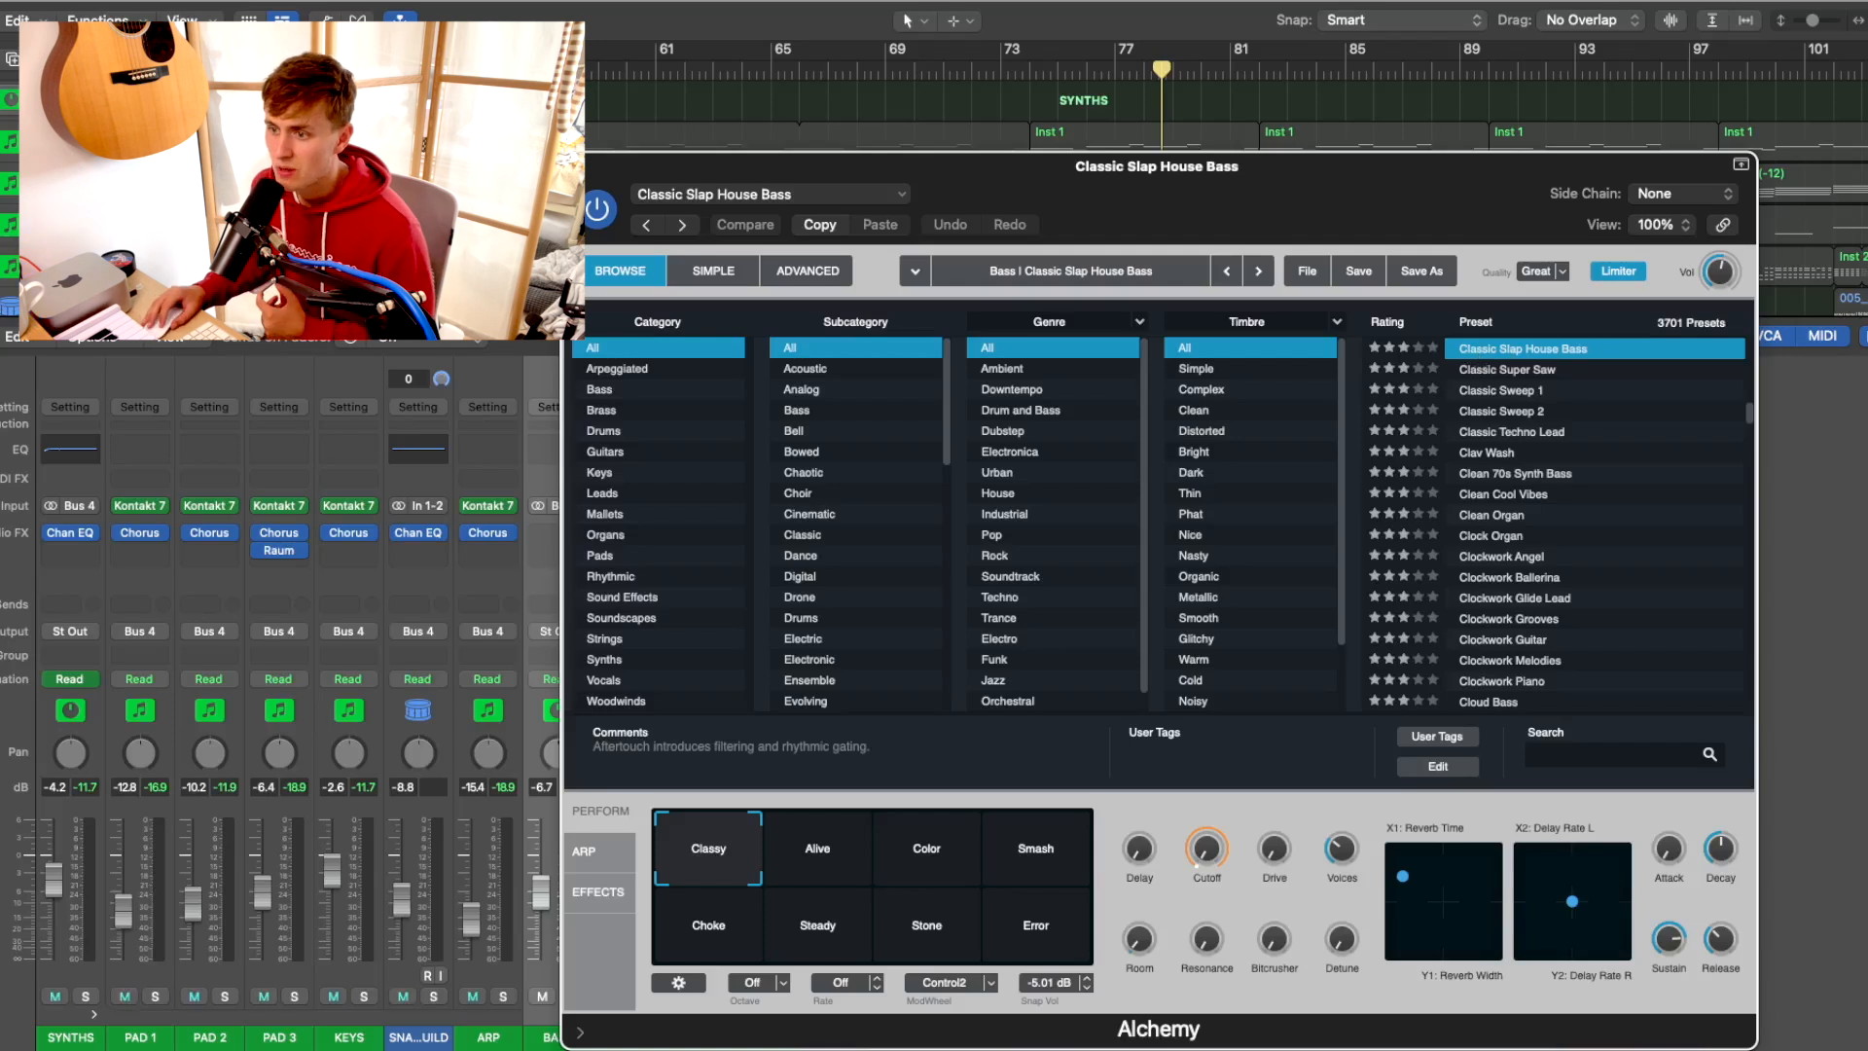
pyautogui.click(581, 168)
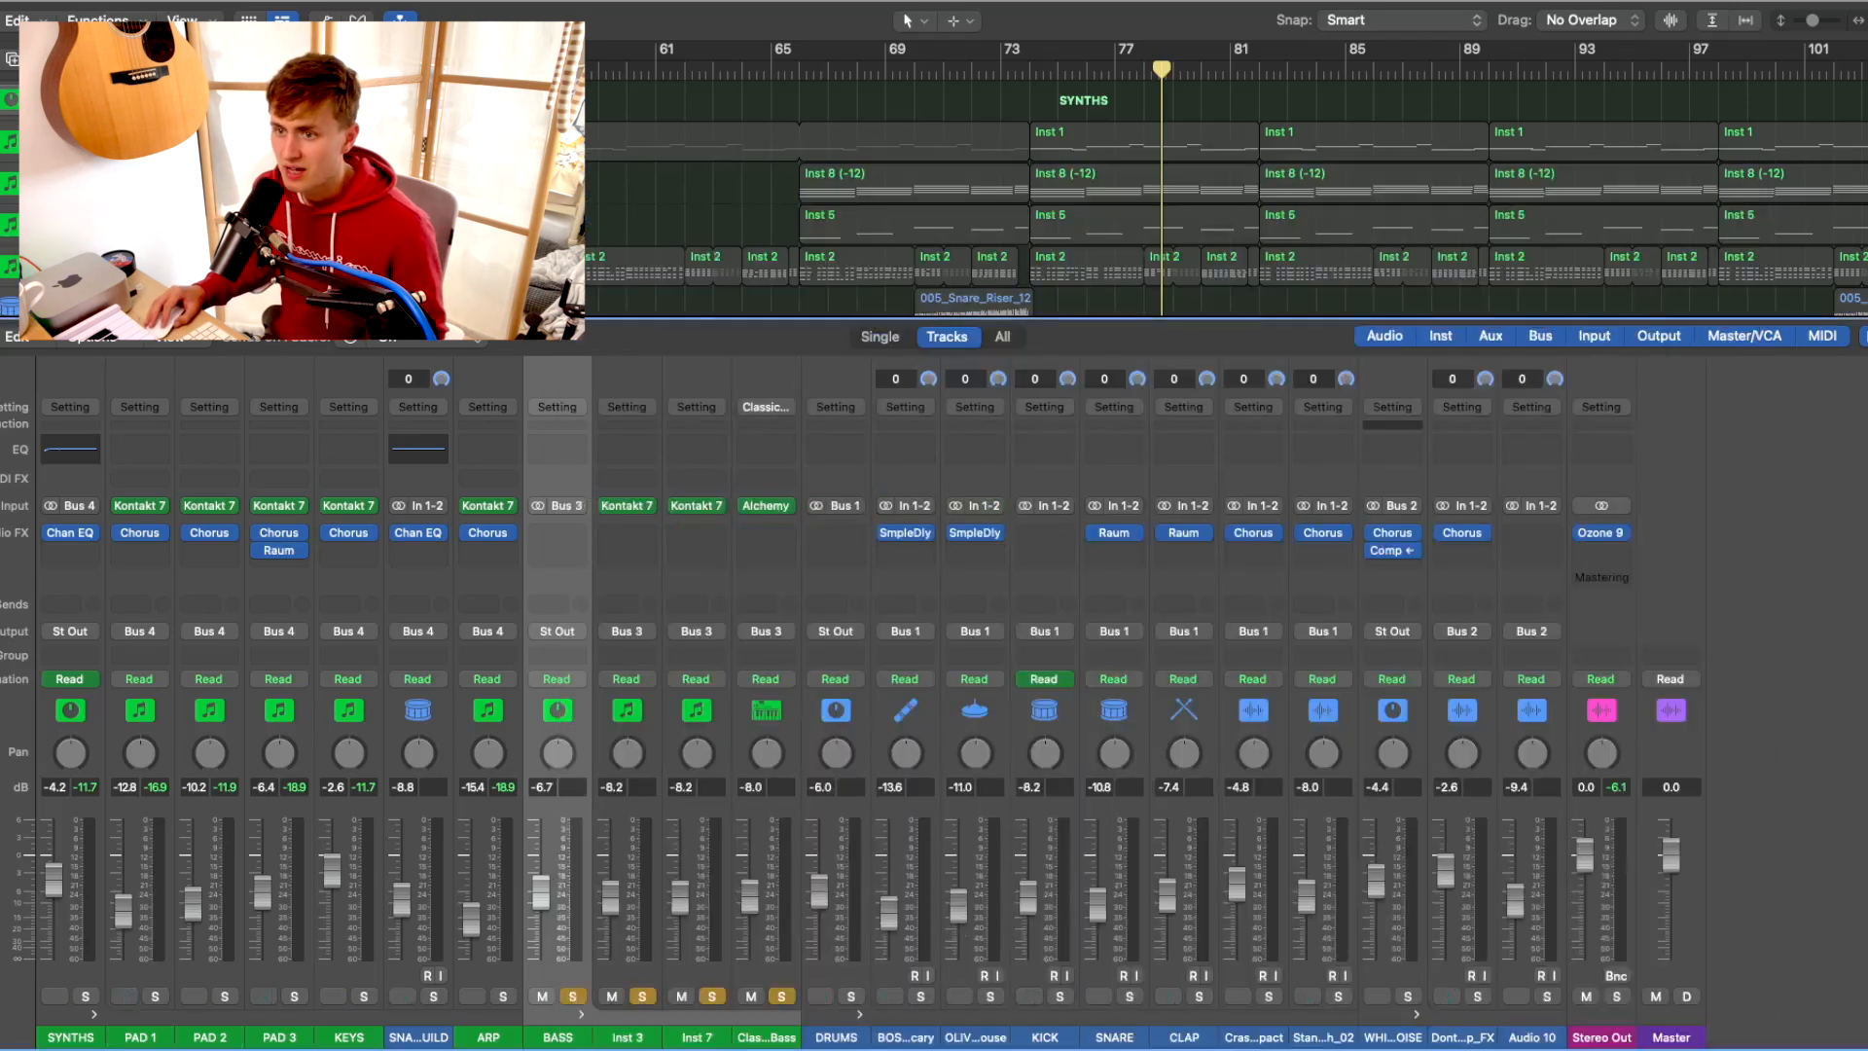
# Hide the mixer and audition the bass from bar 74, soloing its three layers in varying combinations before restoring all three solos
pyautogui.press('x')
pyautogui.press('space')
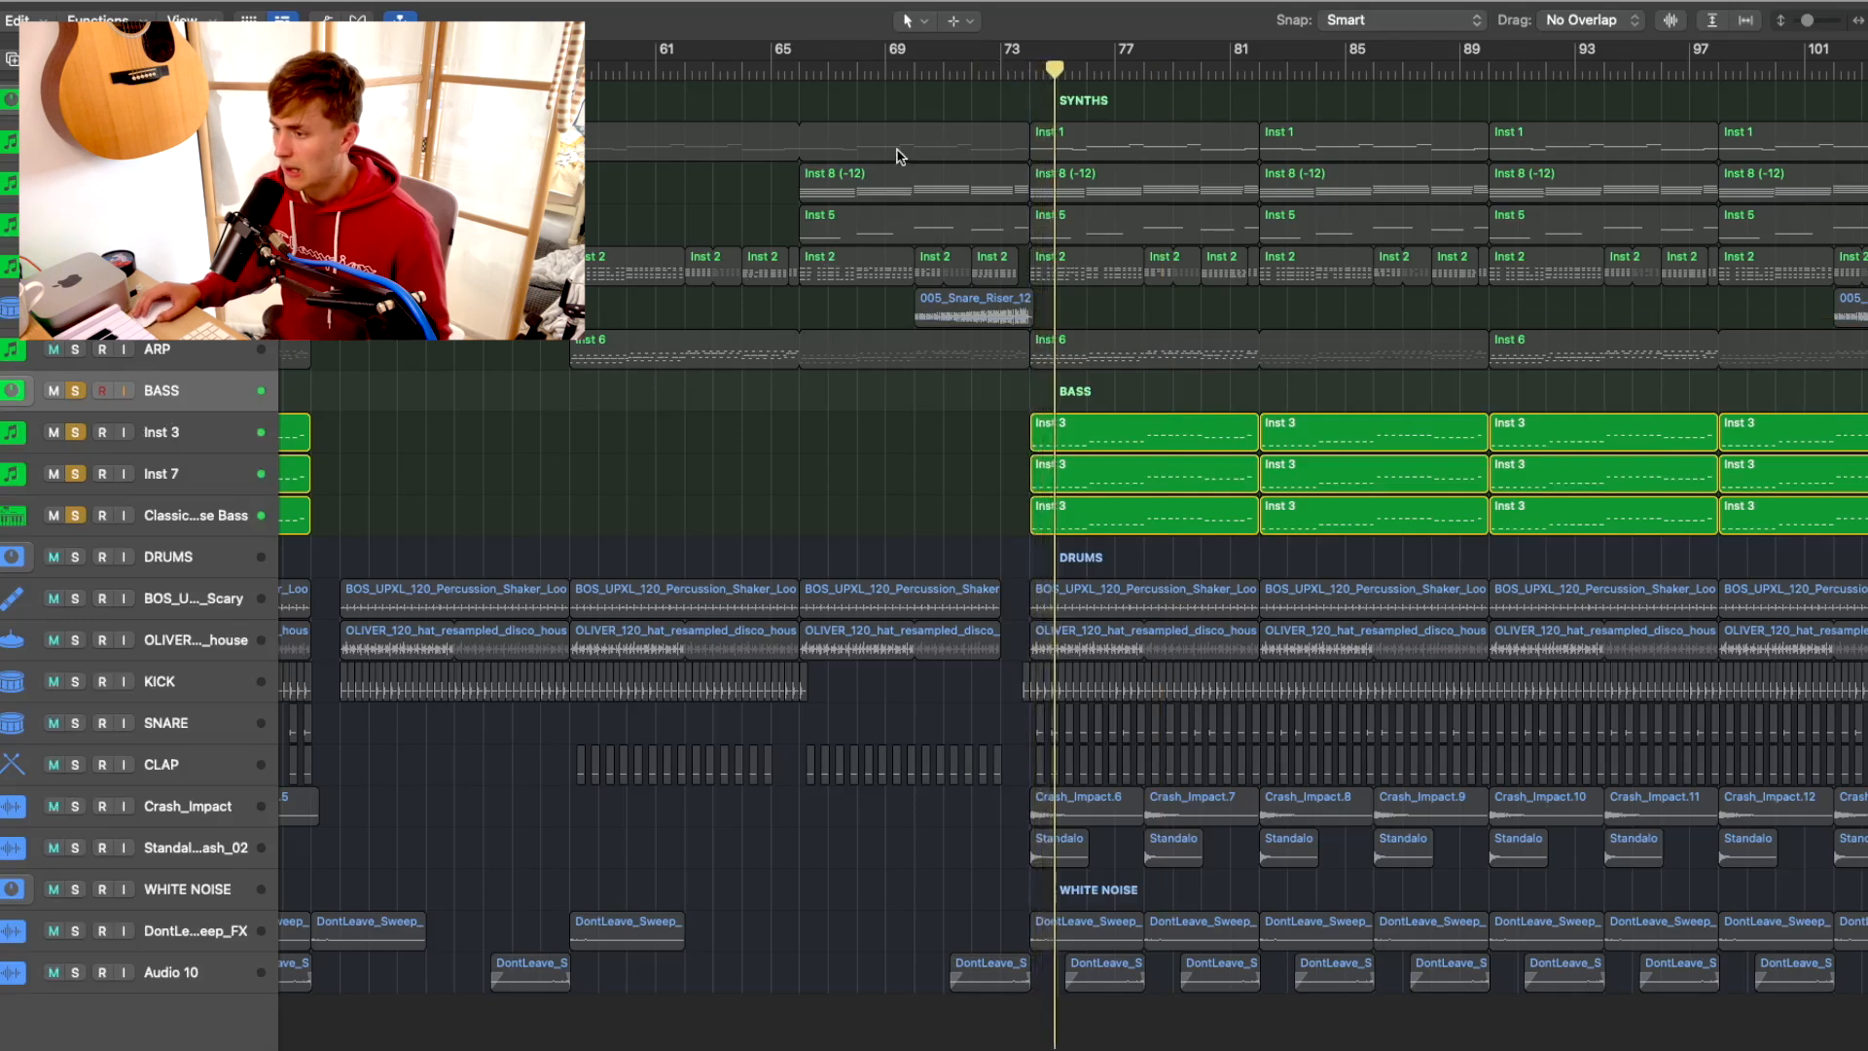
pyautogui.click(53, 473)
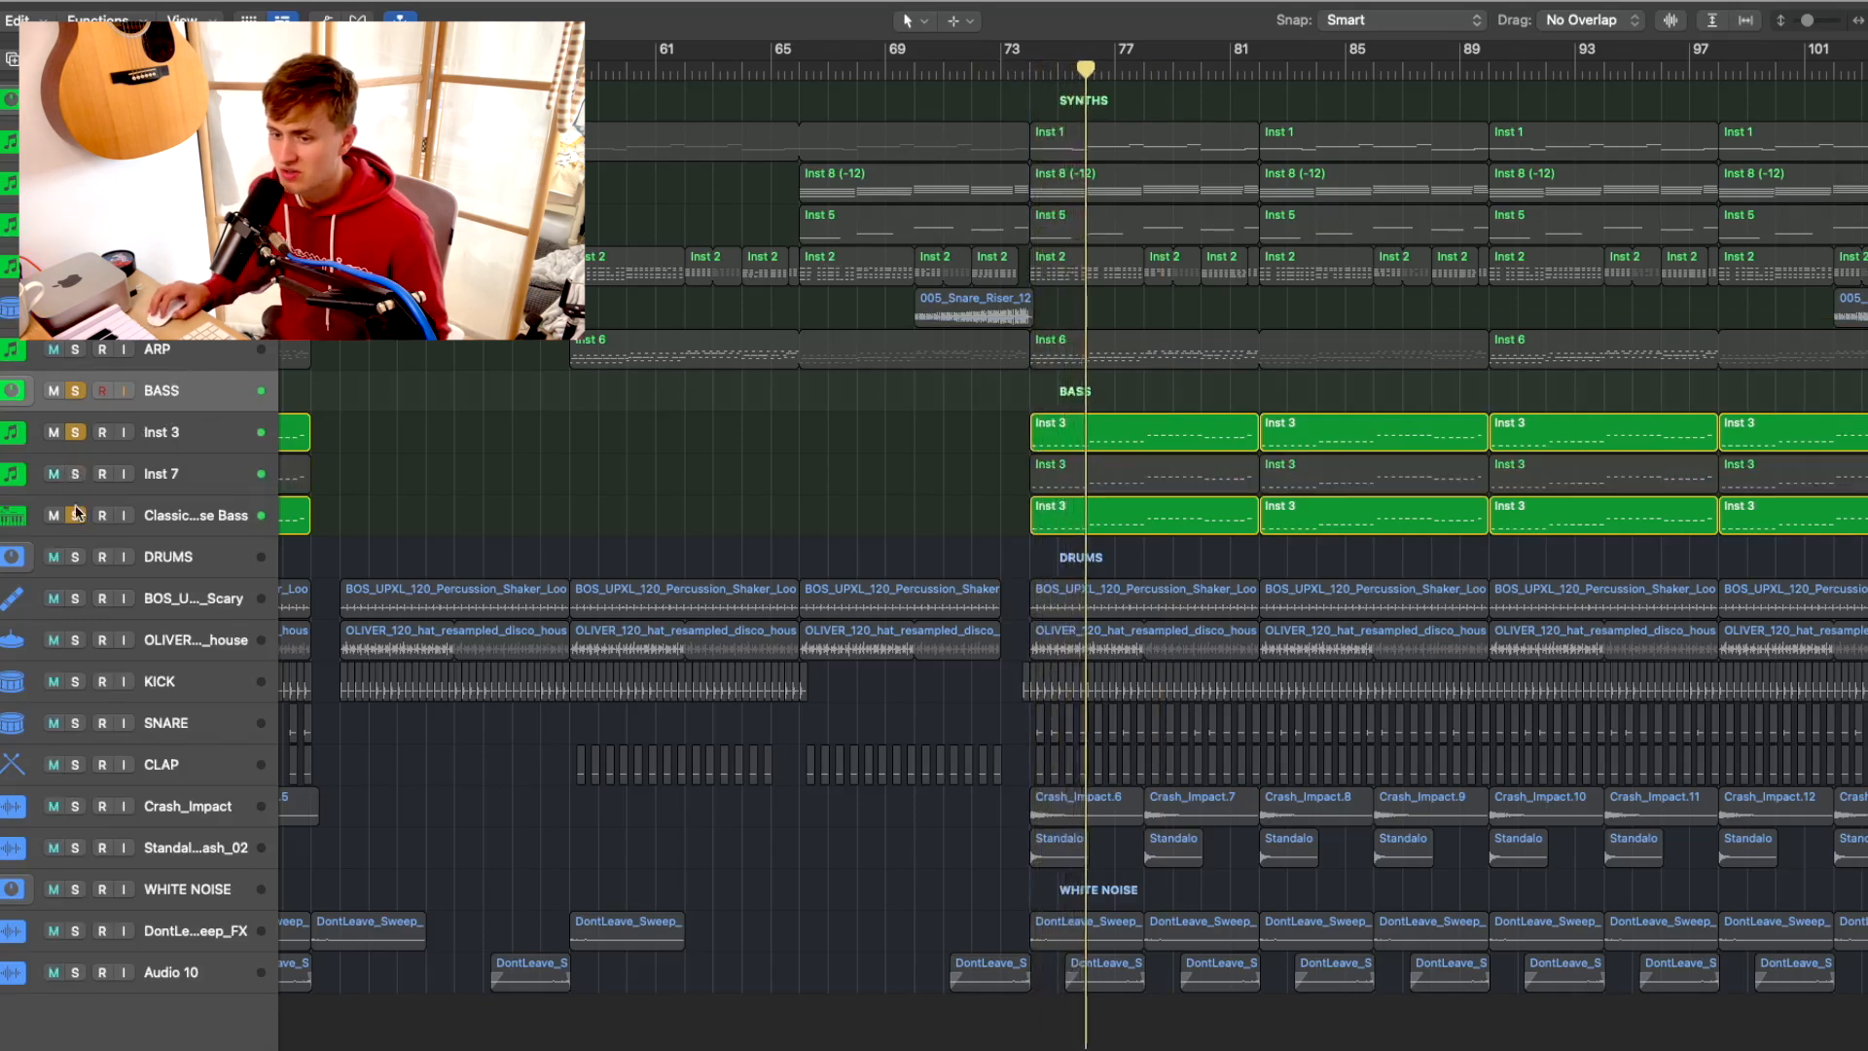
pyautogui.click(74, 512)
pyautogui.click(76, 474)
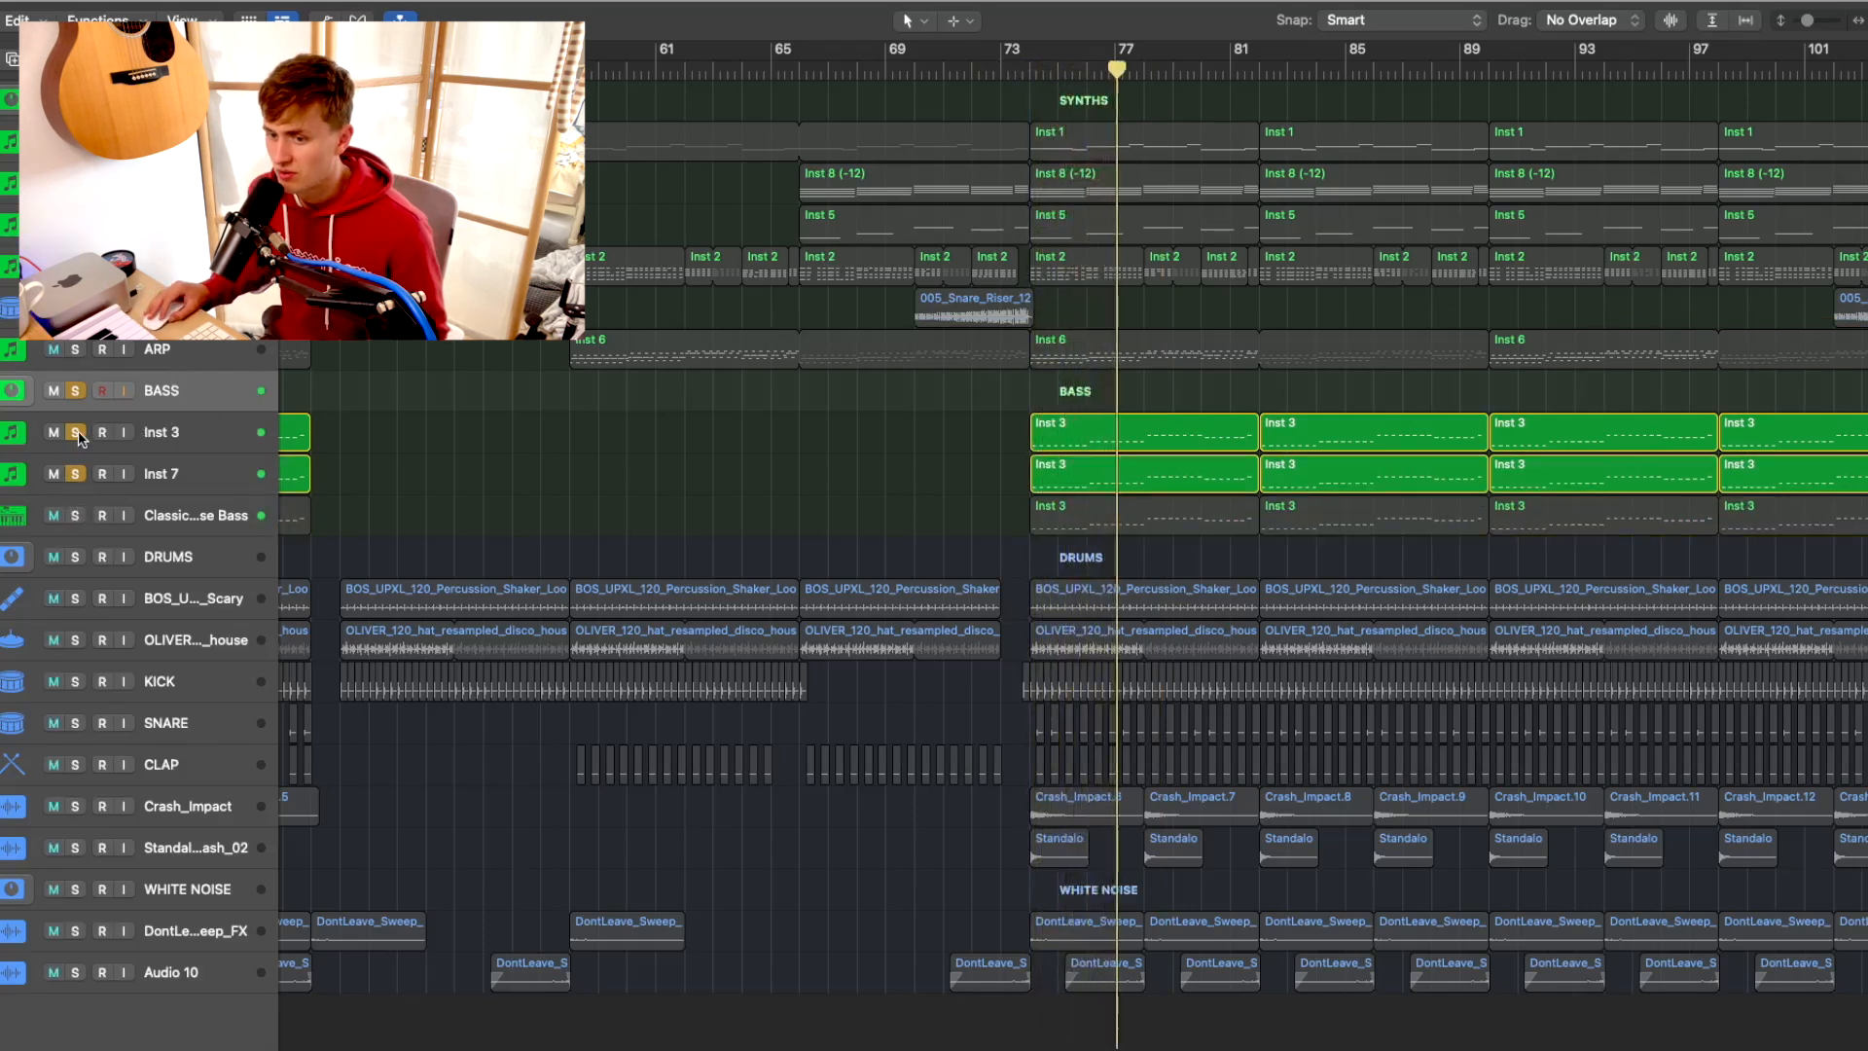
pyautogui.click(77, 435)
pyautogui.click(76, 474)
pyautogui.click(74, 515)
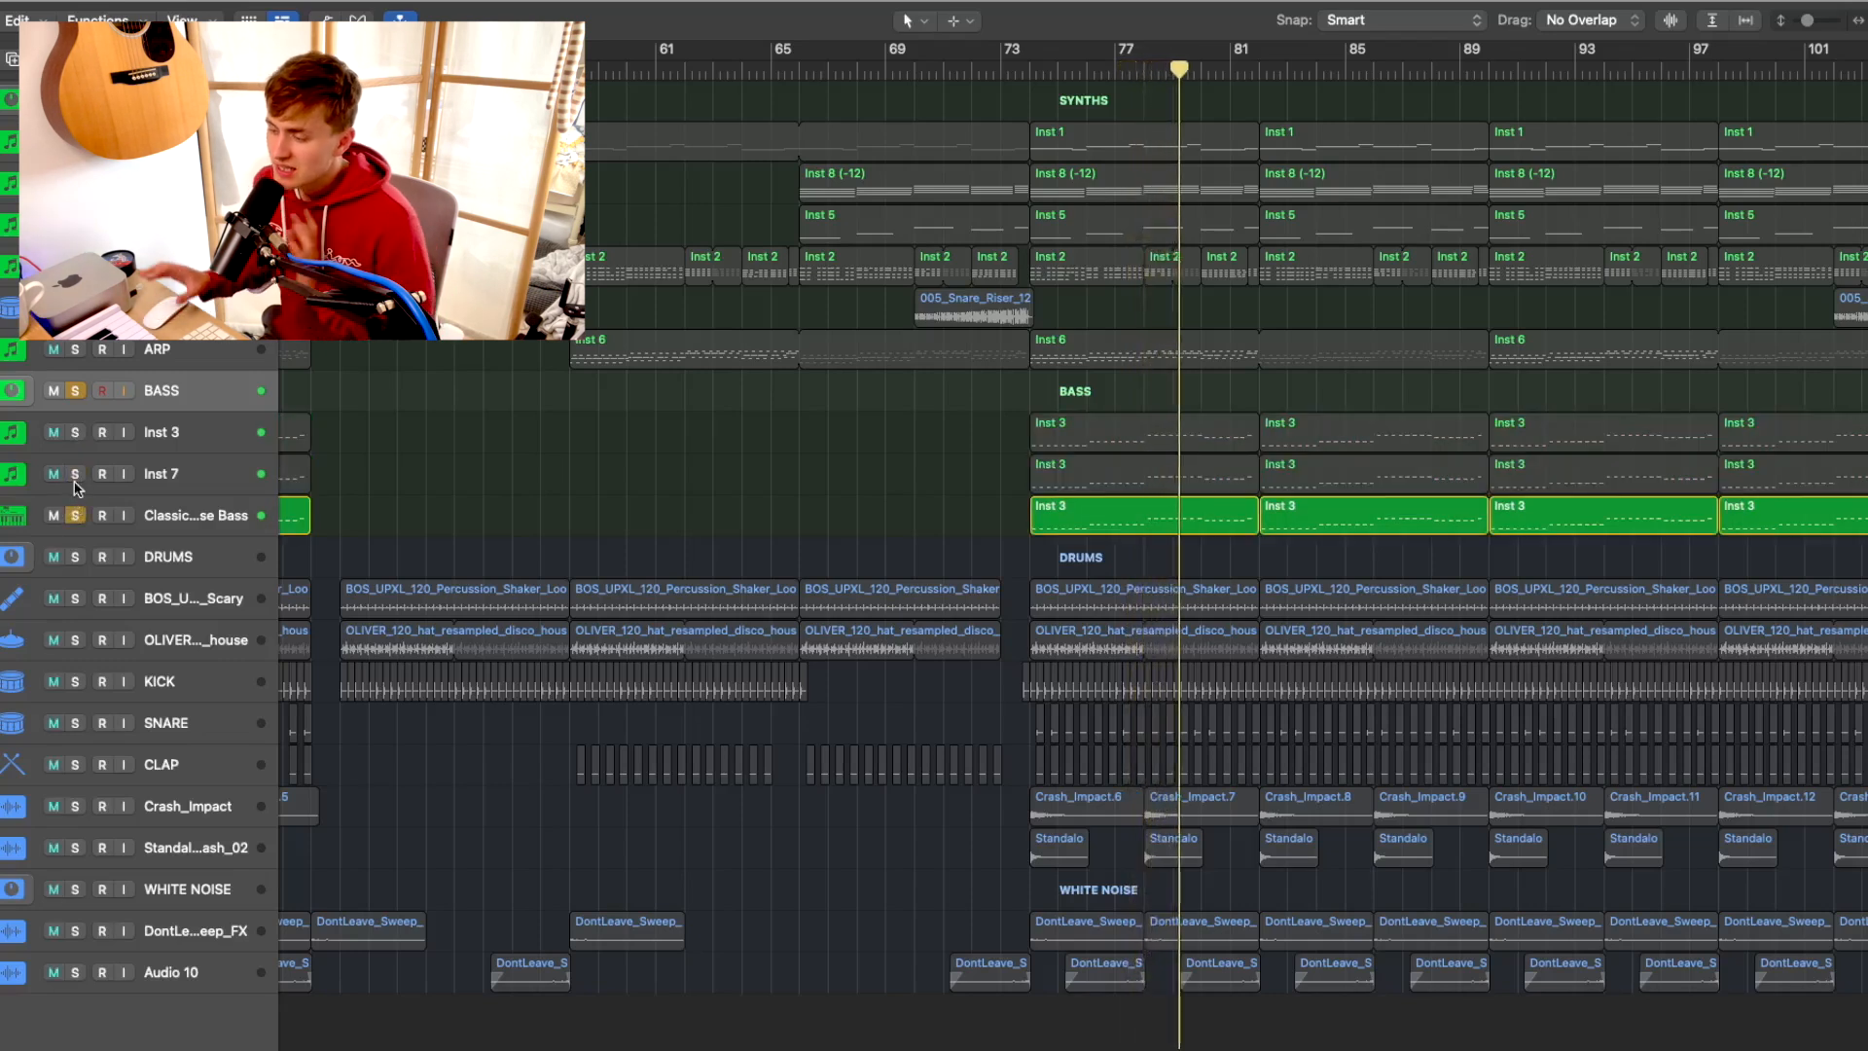
pyautogui.click(76, 474)
pyautogui.click(74, 432)
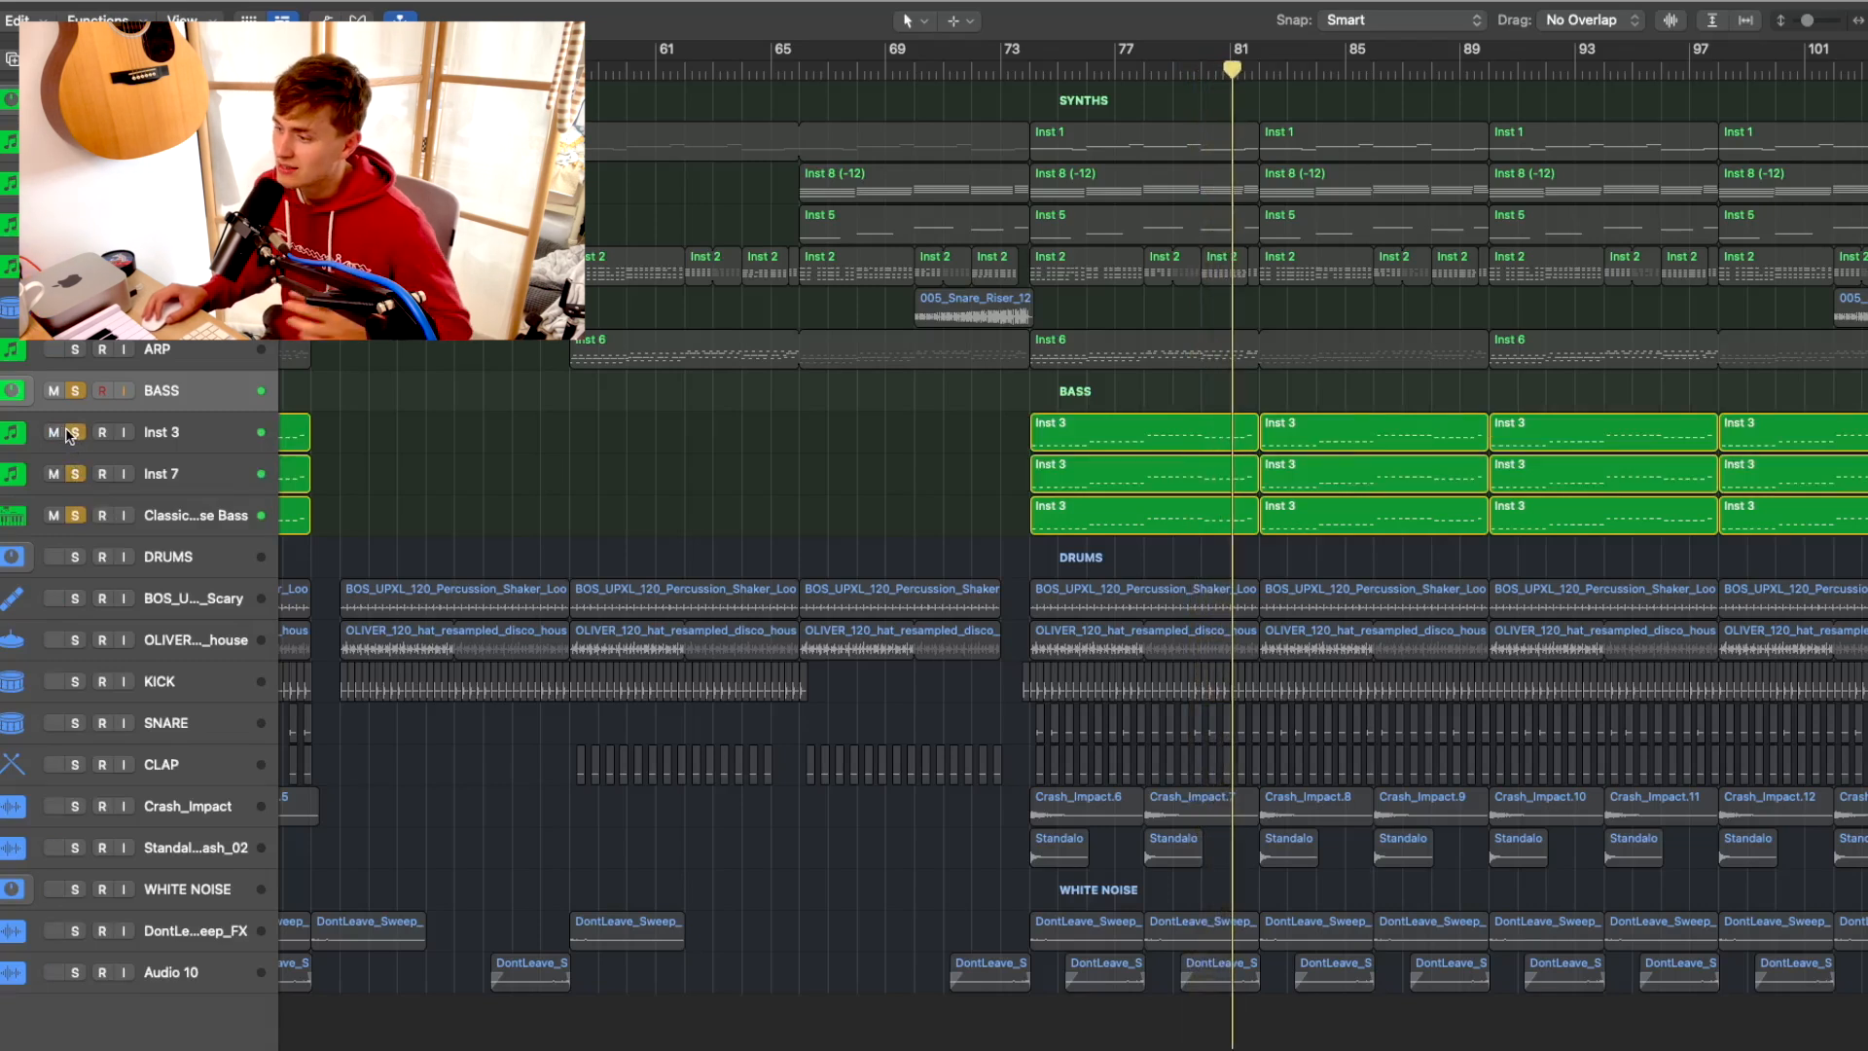
# Solo all the synth tracks alongside the bass tracks and audition them together from bar 74
pyautogui.click(73, 391)
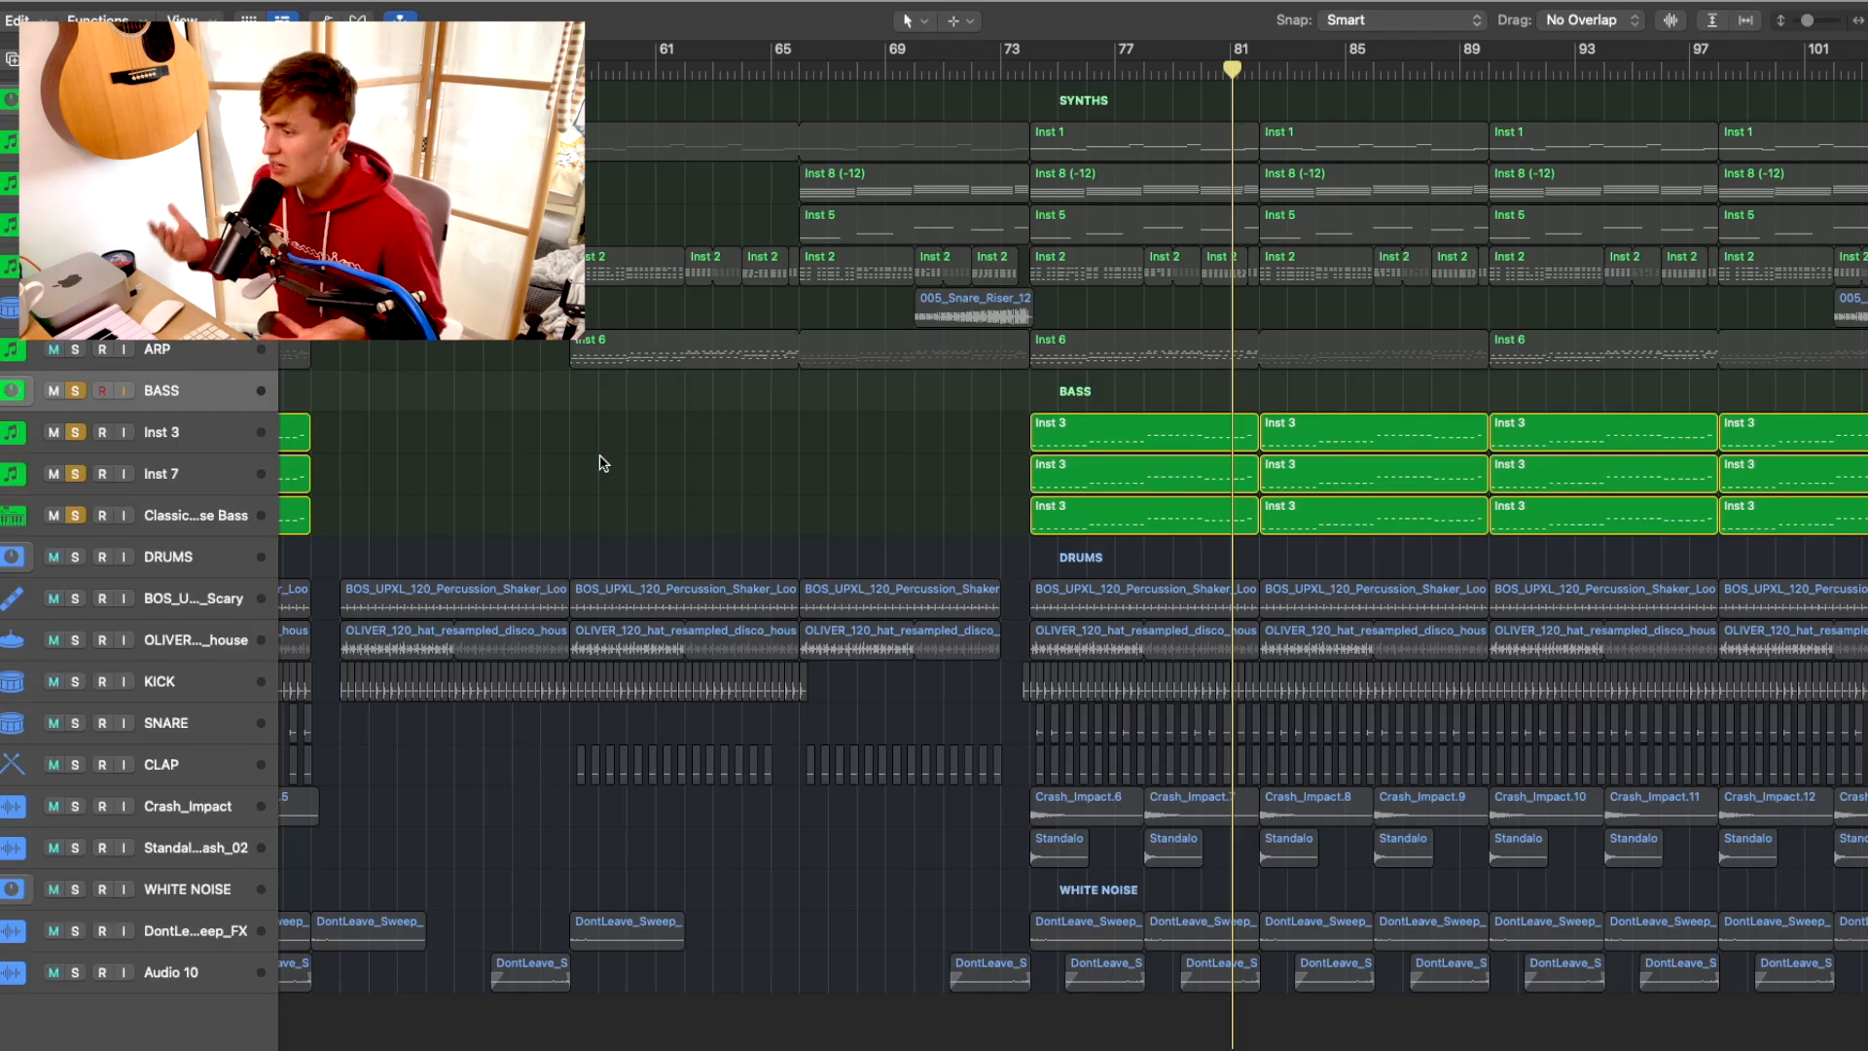
pyautogui.click(75, 351)
pyautogui.click(54, 141)
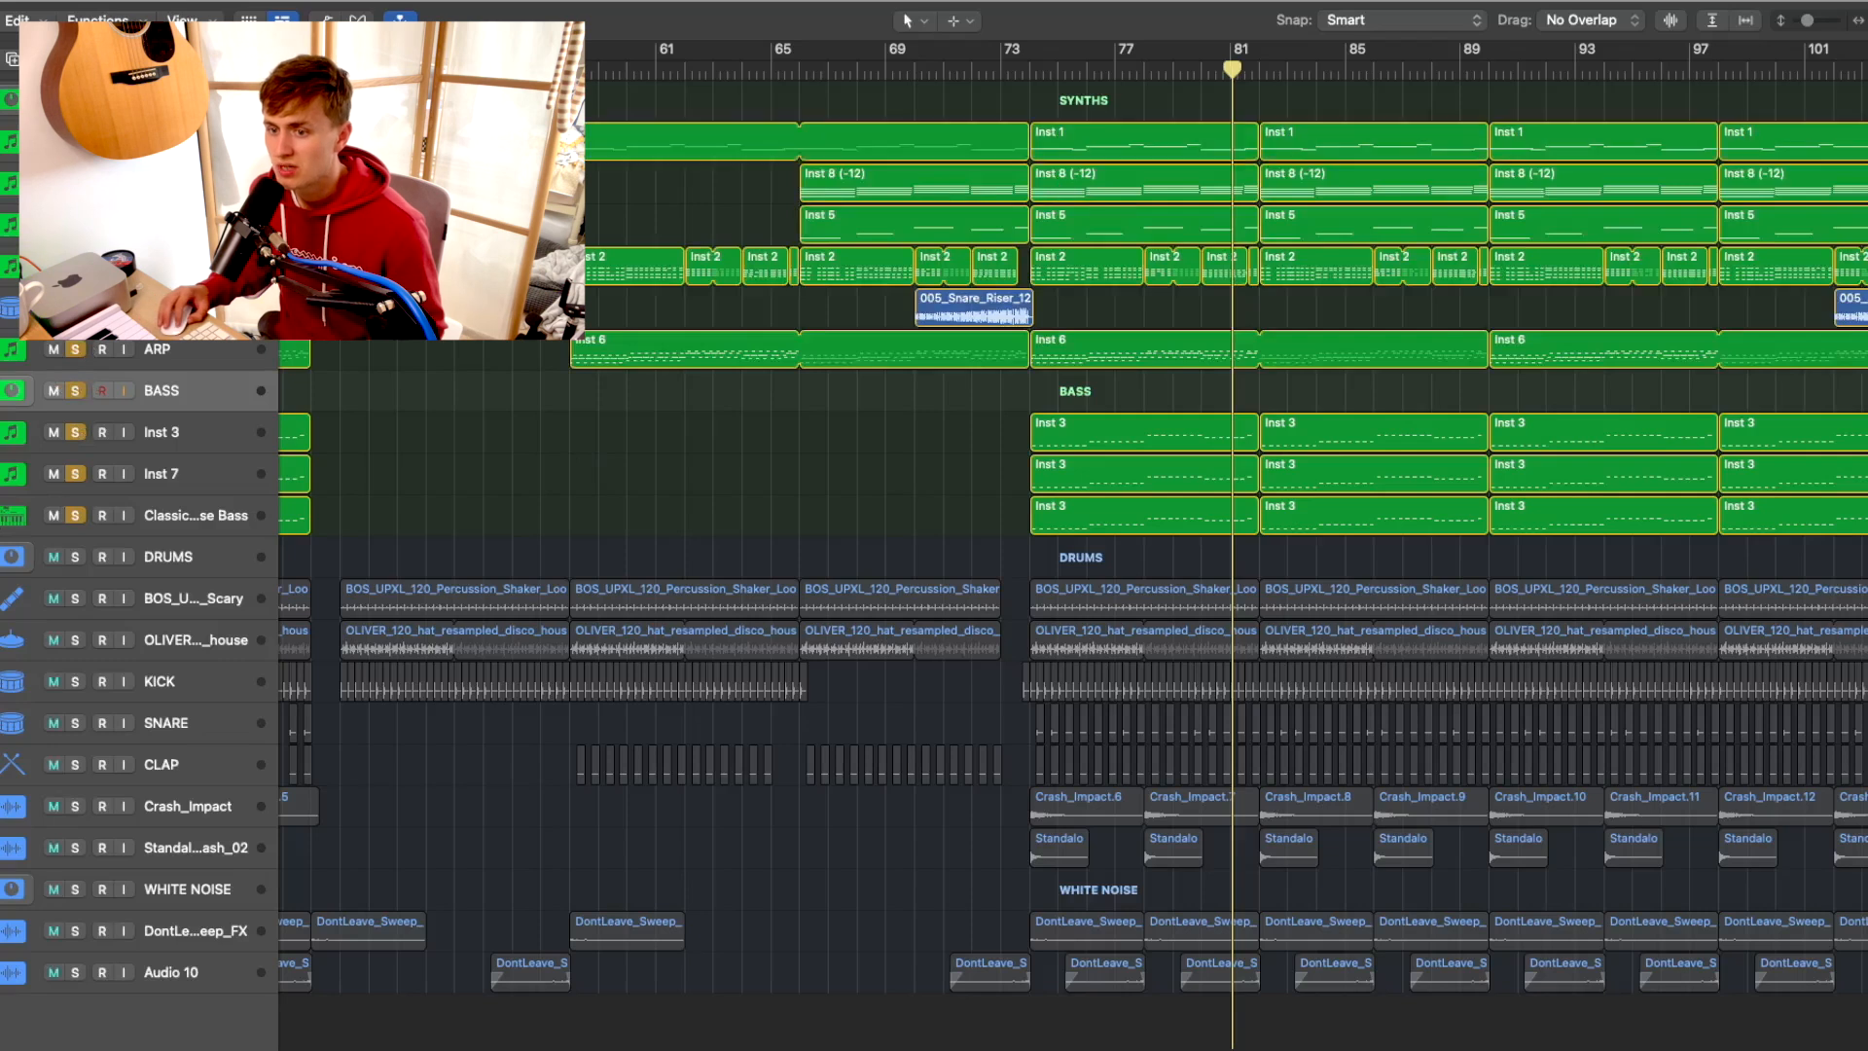
pyautogui.click(1029, 71)
pyautogui.press('space')
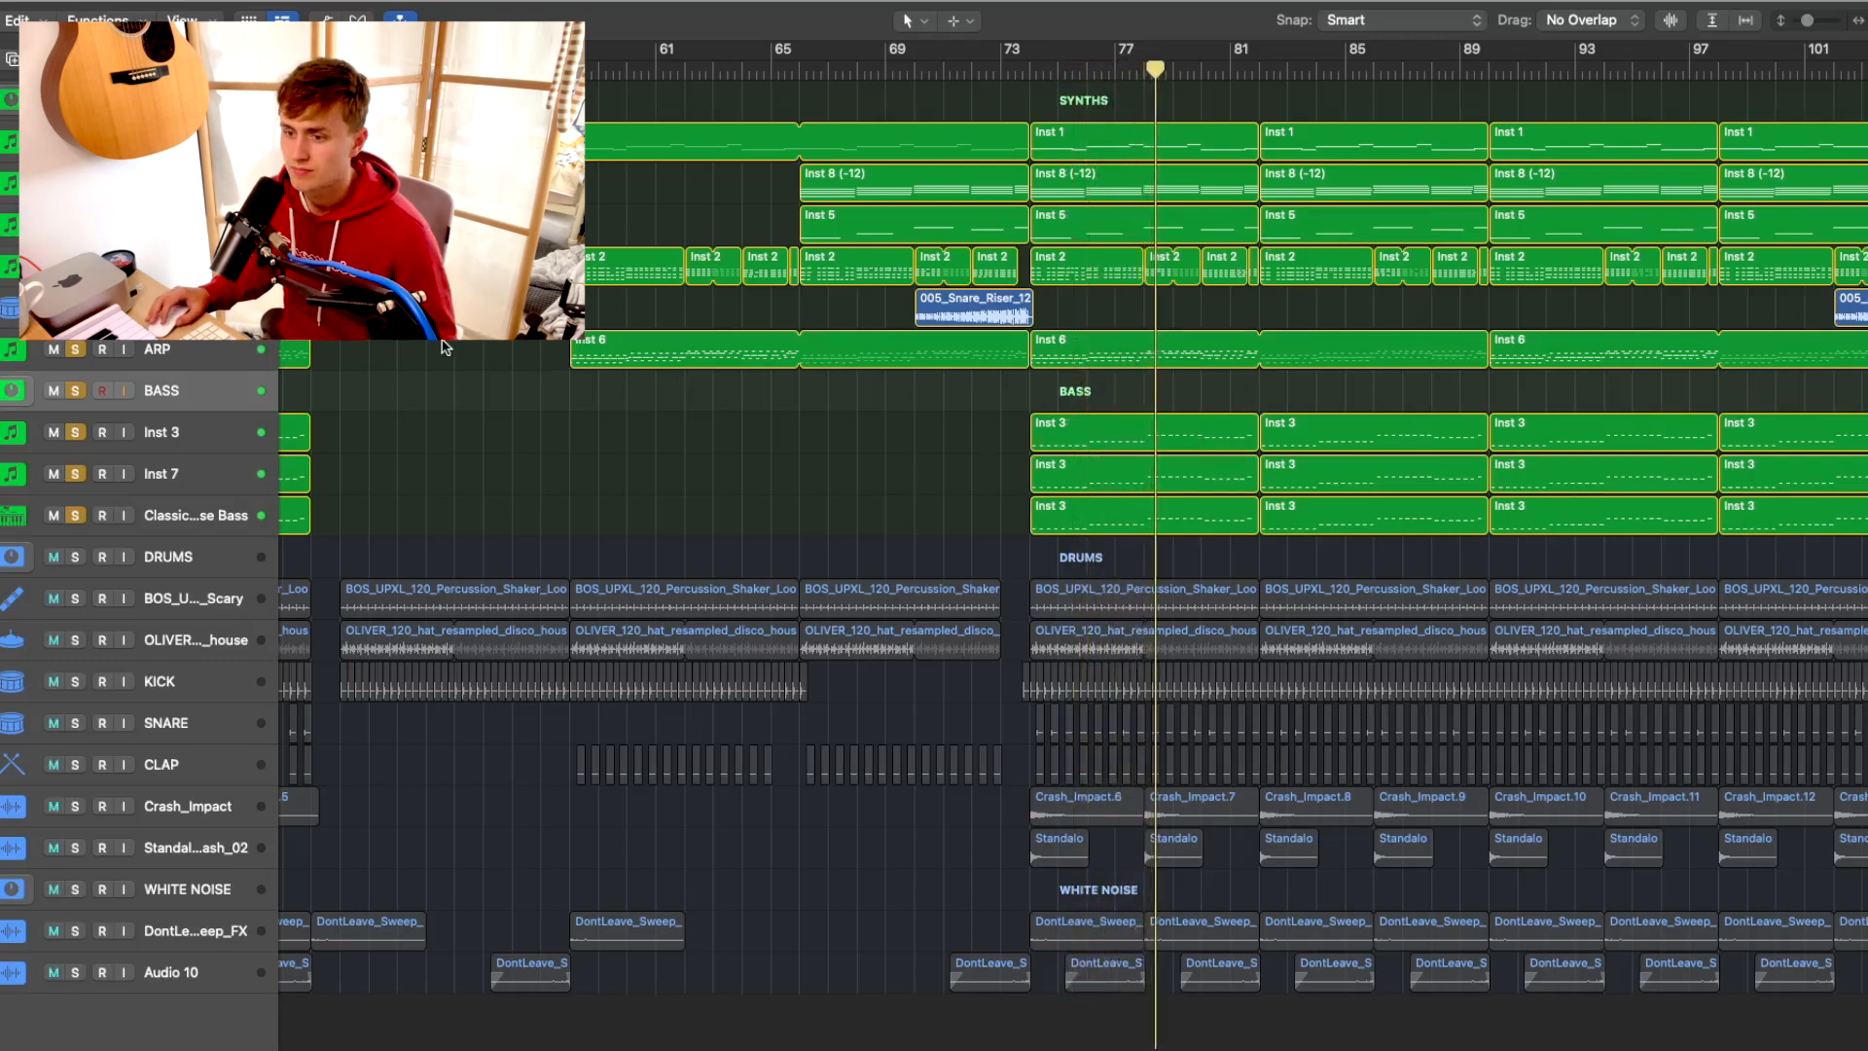
# Clear the other solos, audition the snare build track alone from around bar 70, and take it out of solo
pyautogui.click(166, 308)
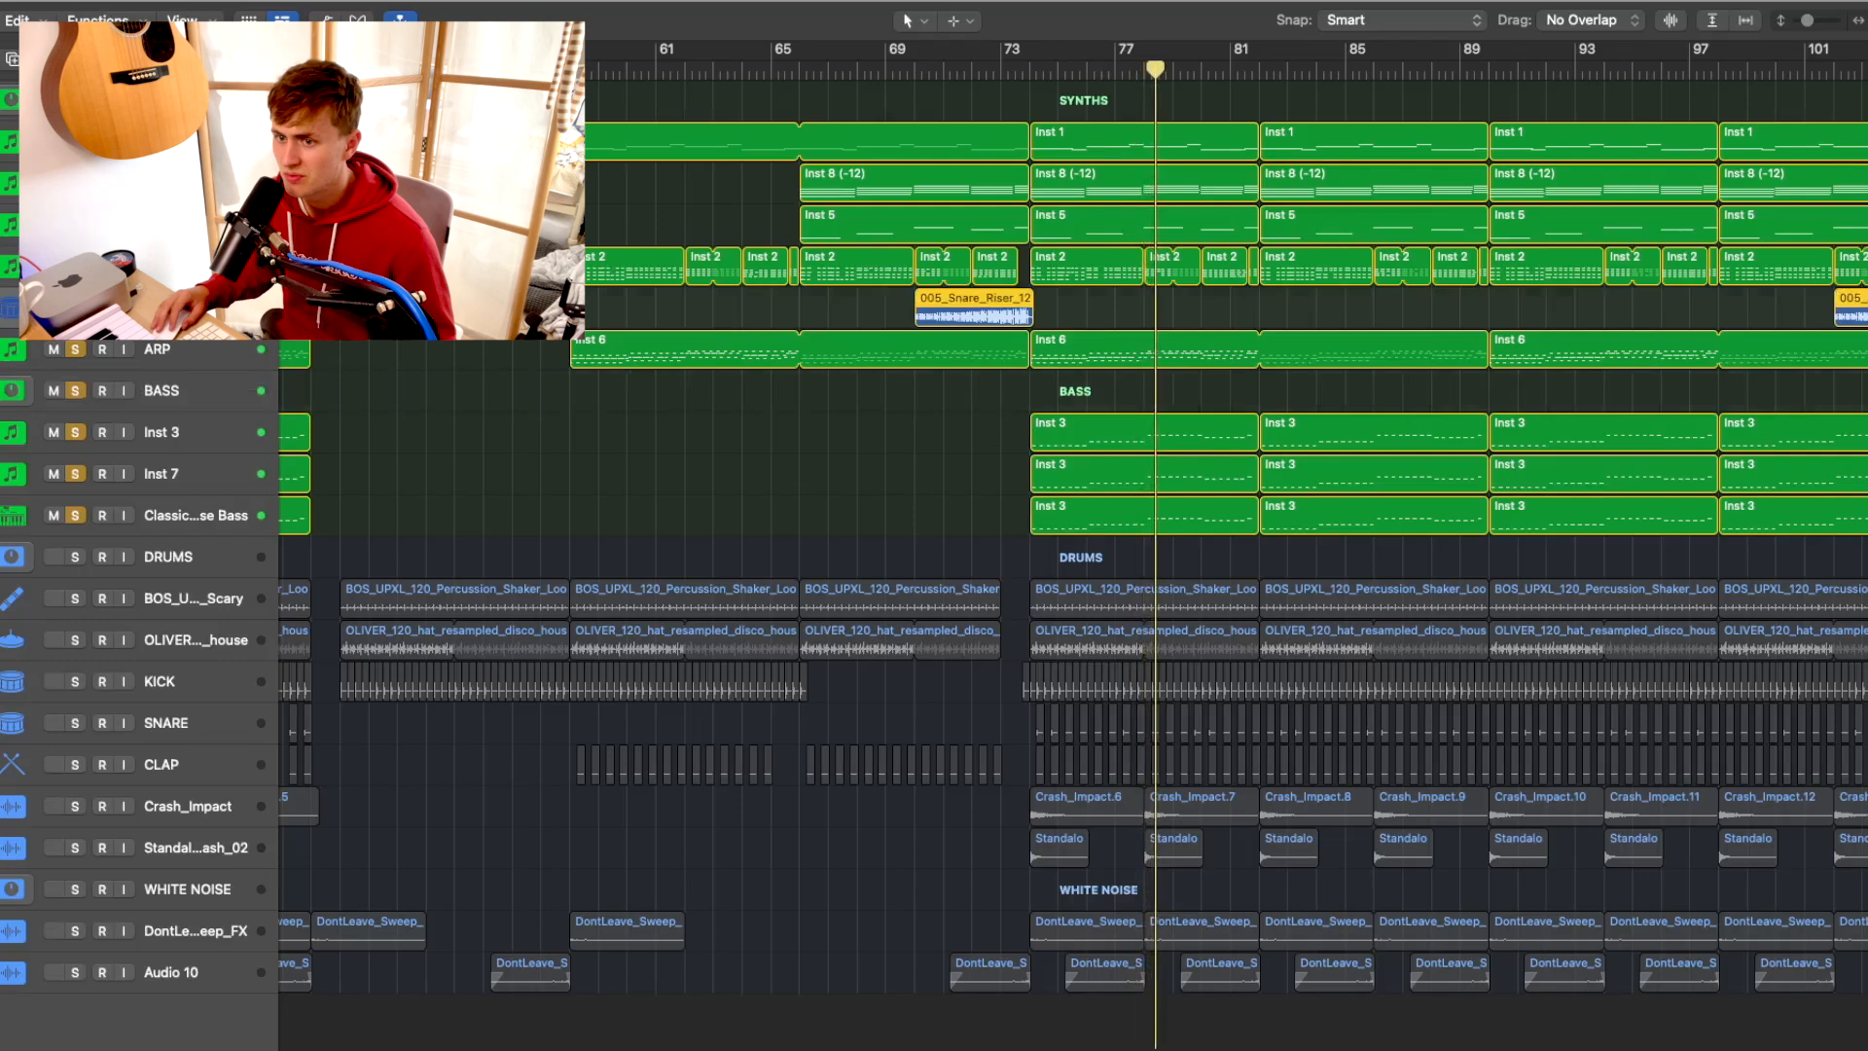
pyautogui.keyDown('alt'); pyautogui.click(75, 390); pyautogui.keyUp('alt')
pyautogui.press('s')
pyautogui.click(925, 63)
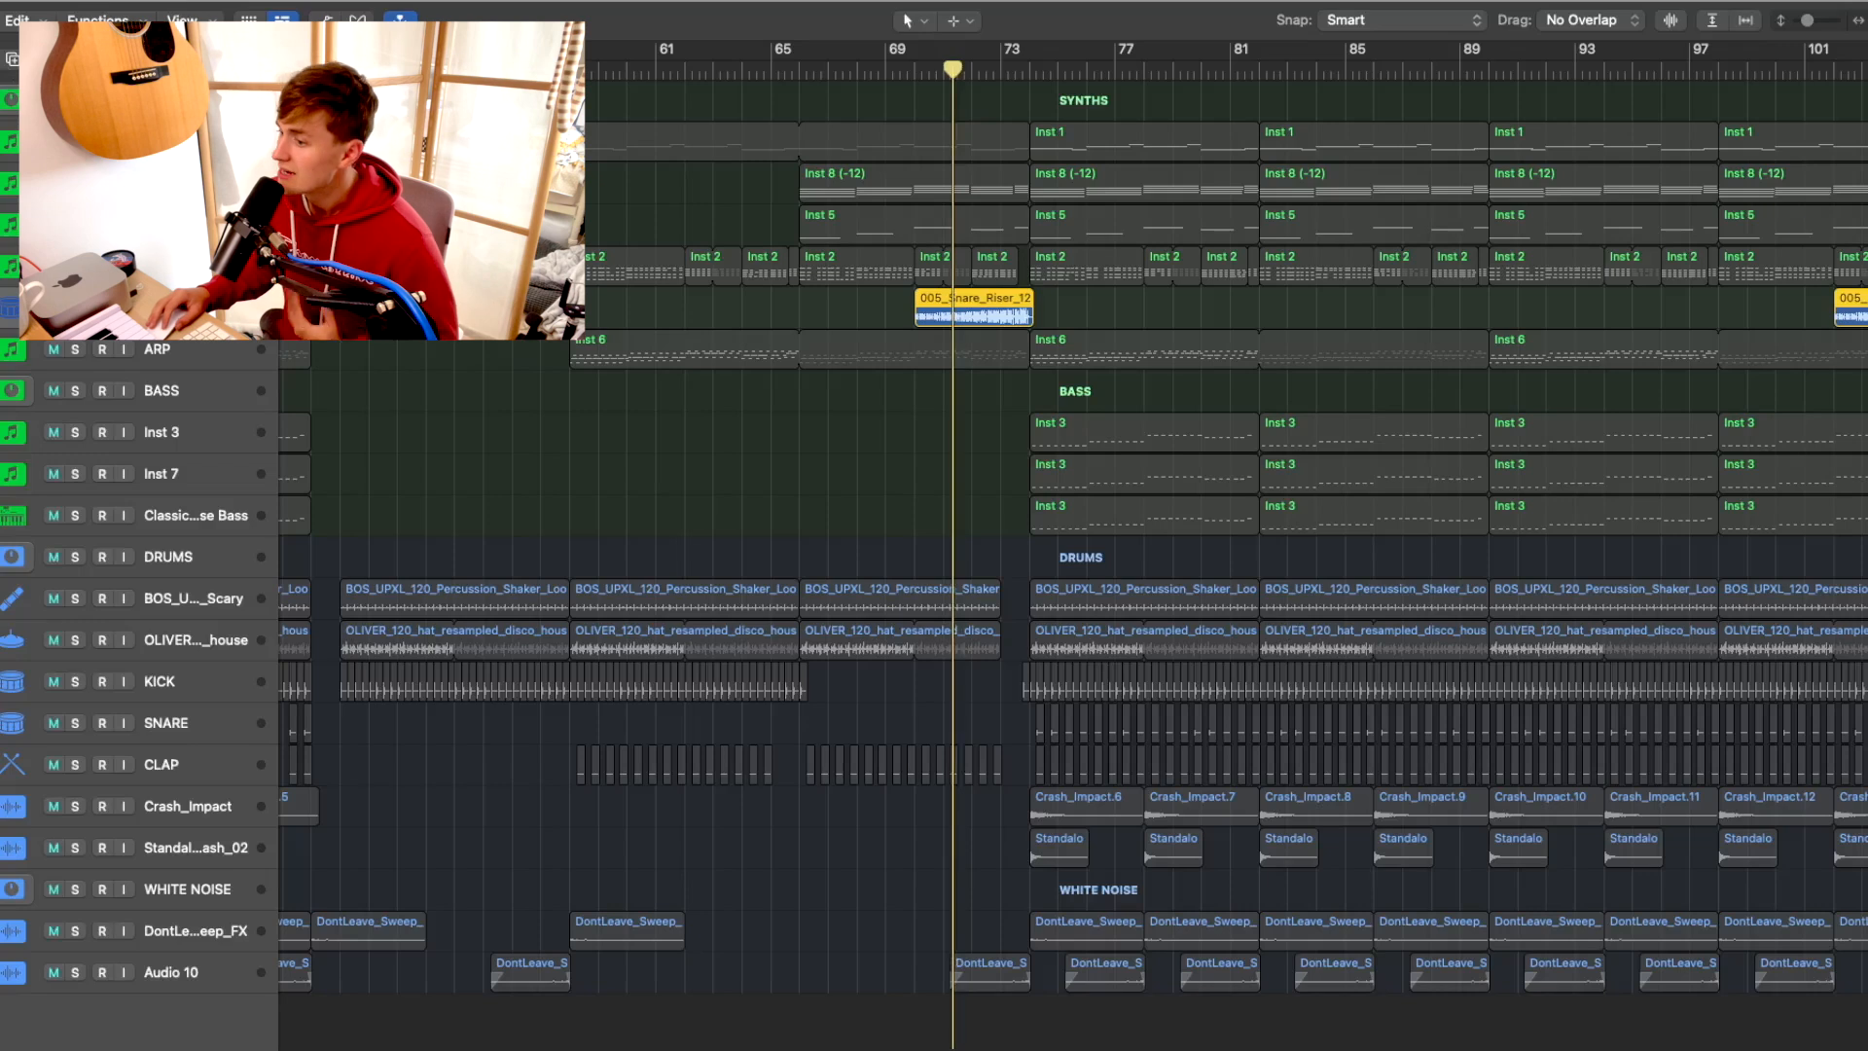
pyautogui.press('s')
# Solo the DRUMS and WHITE NOISE stacks and audition them from bar 73
pyautogui.scroll(-2, 530, 555)
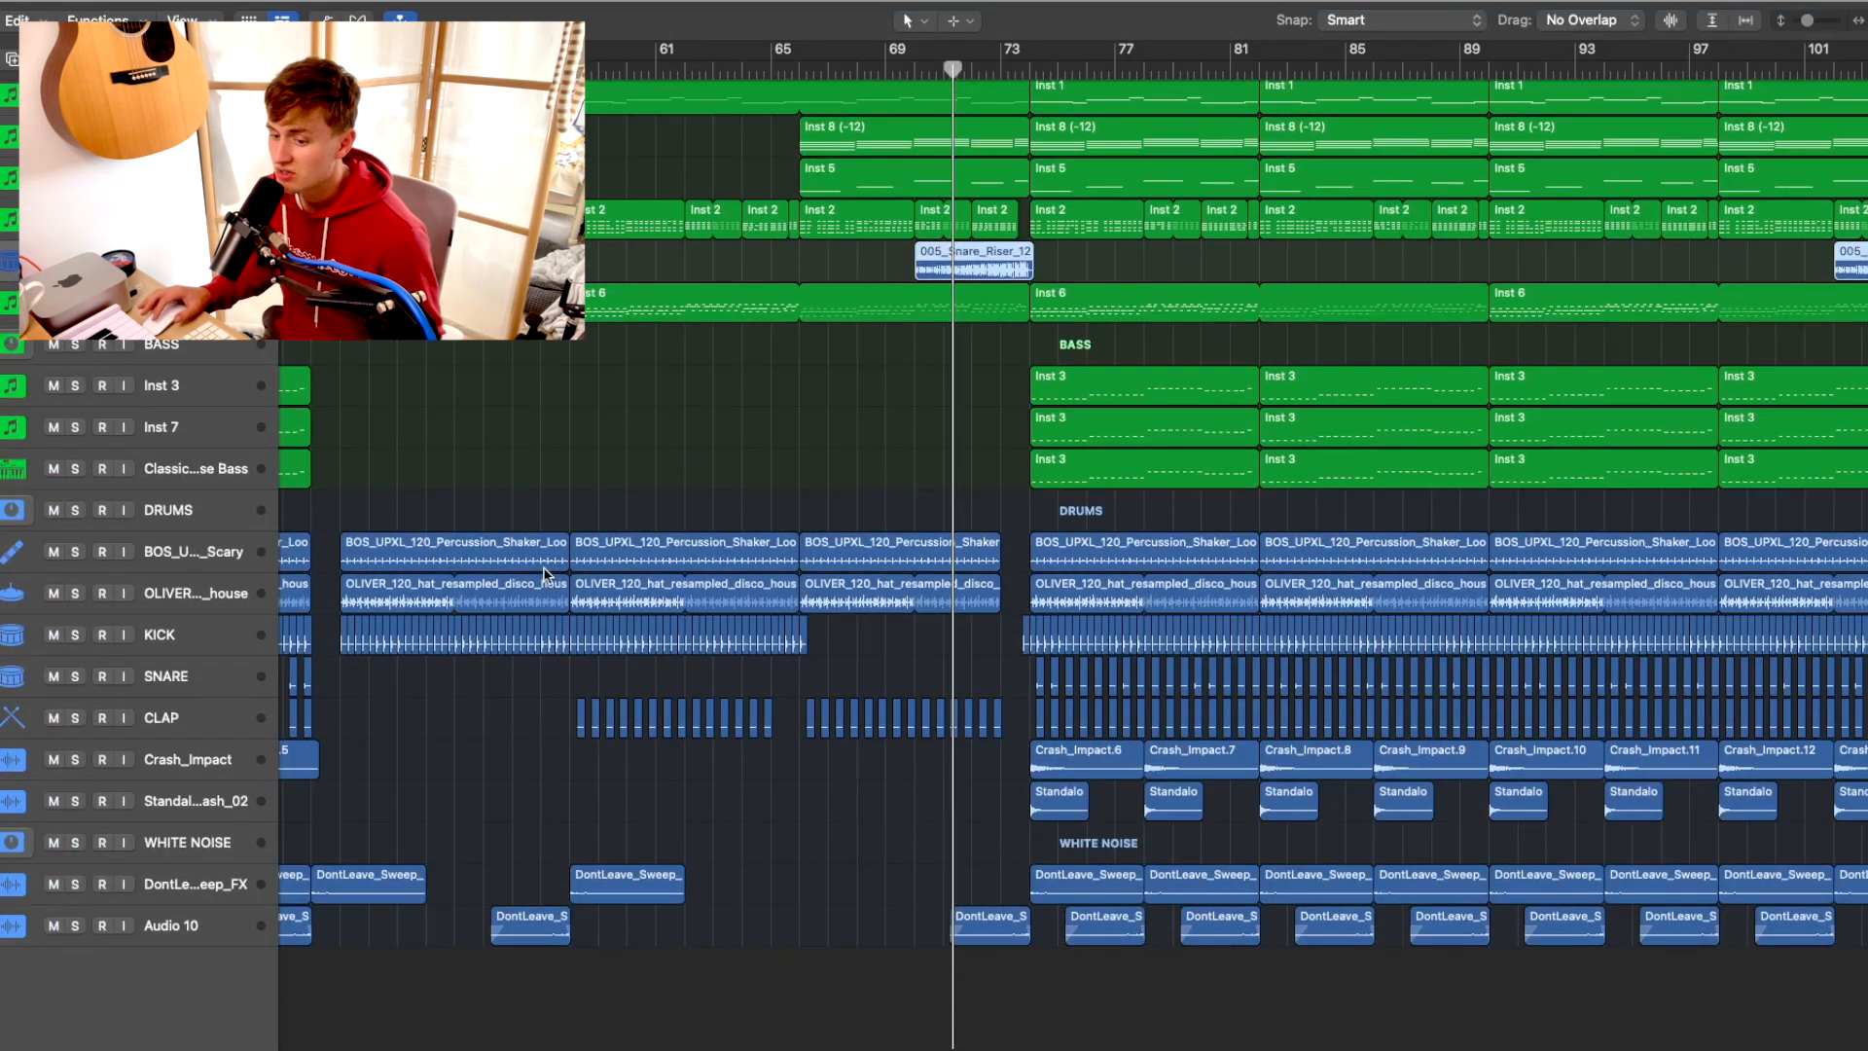
pyautogui.hscroll(5, 545, 572)
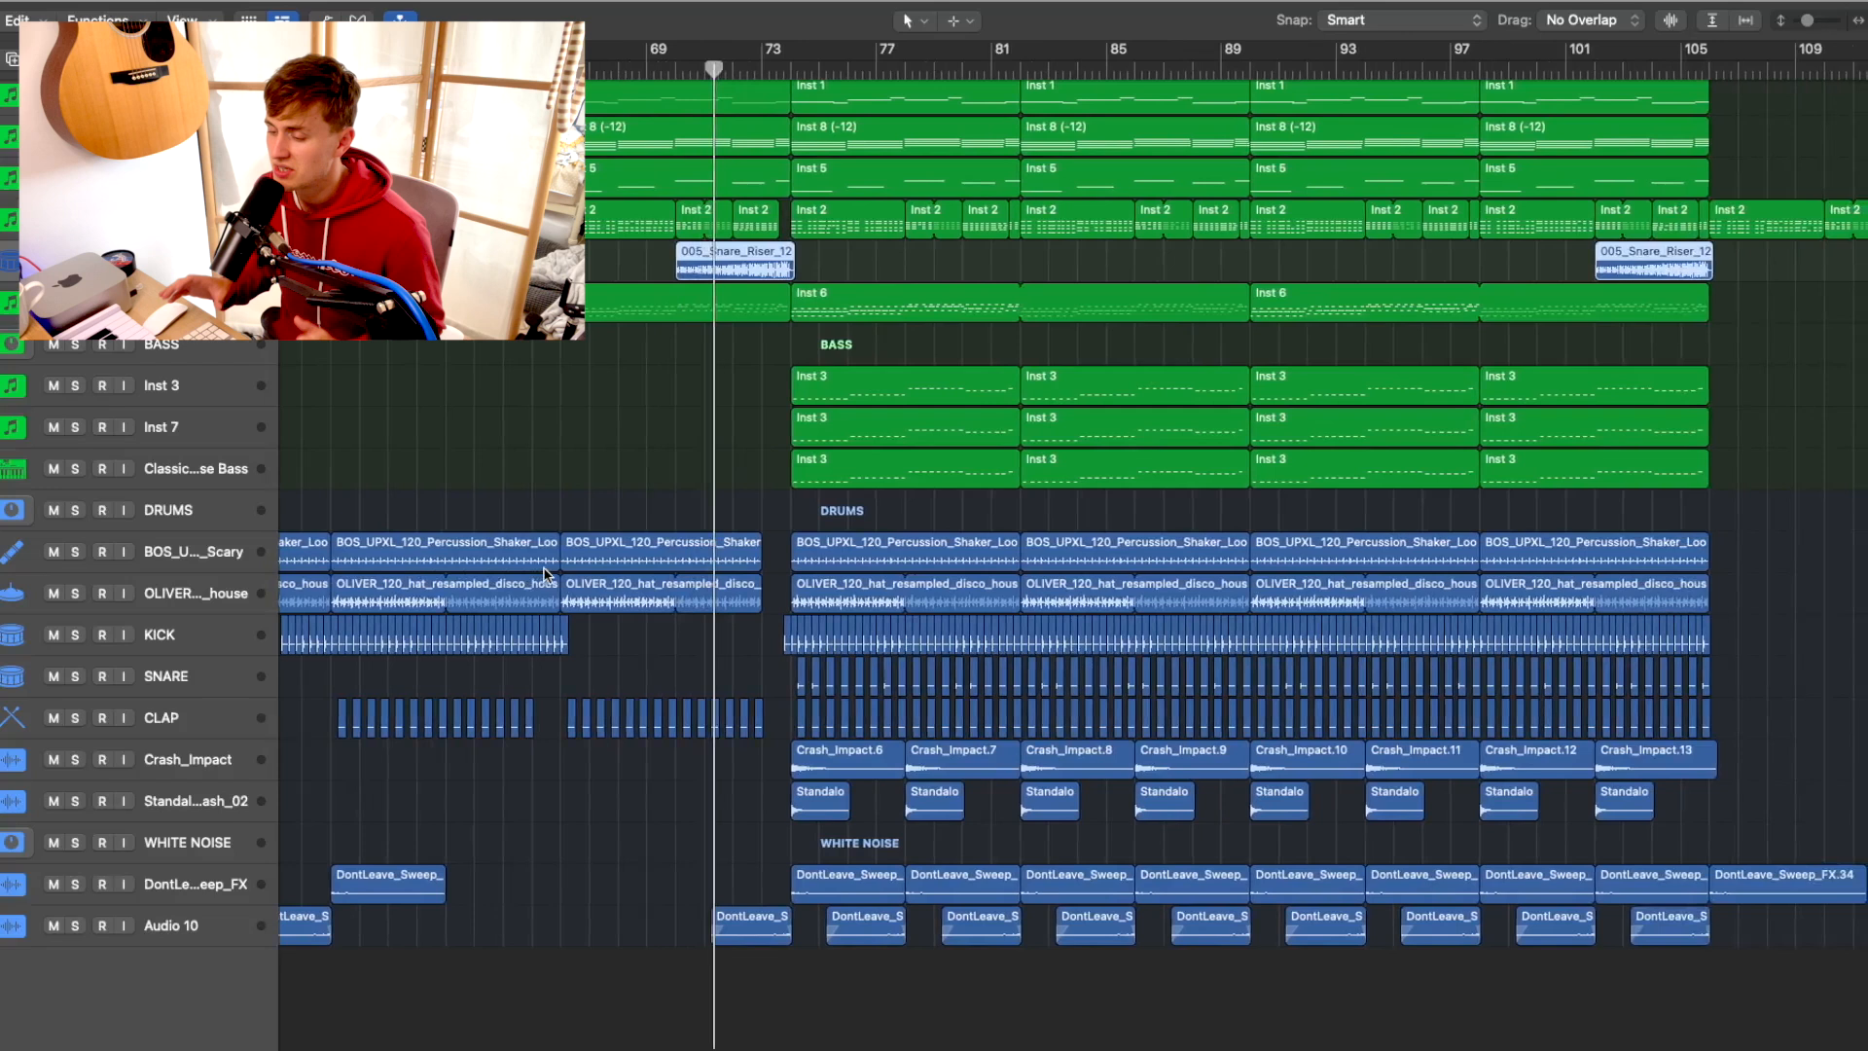
pyautogui.click(75, 510)
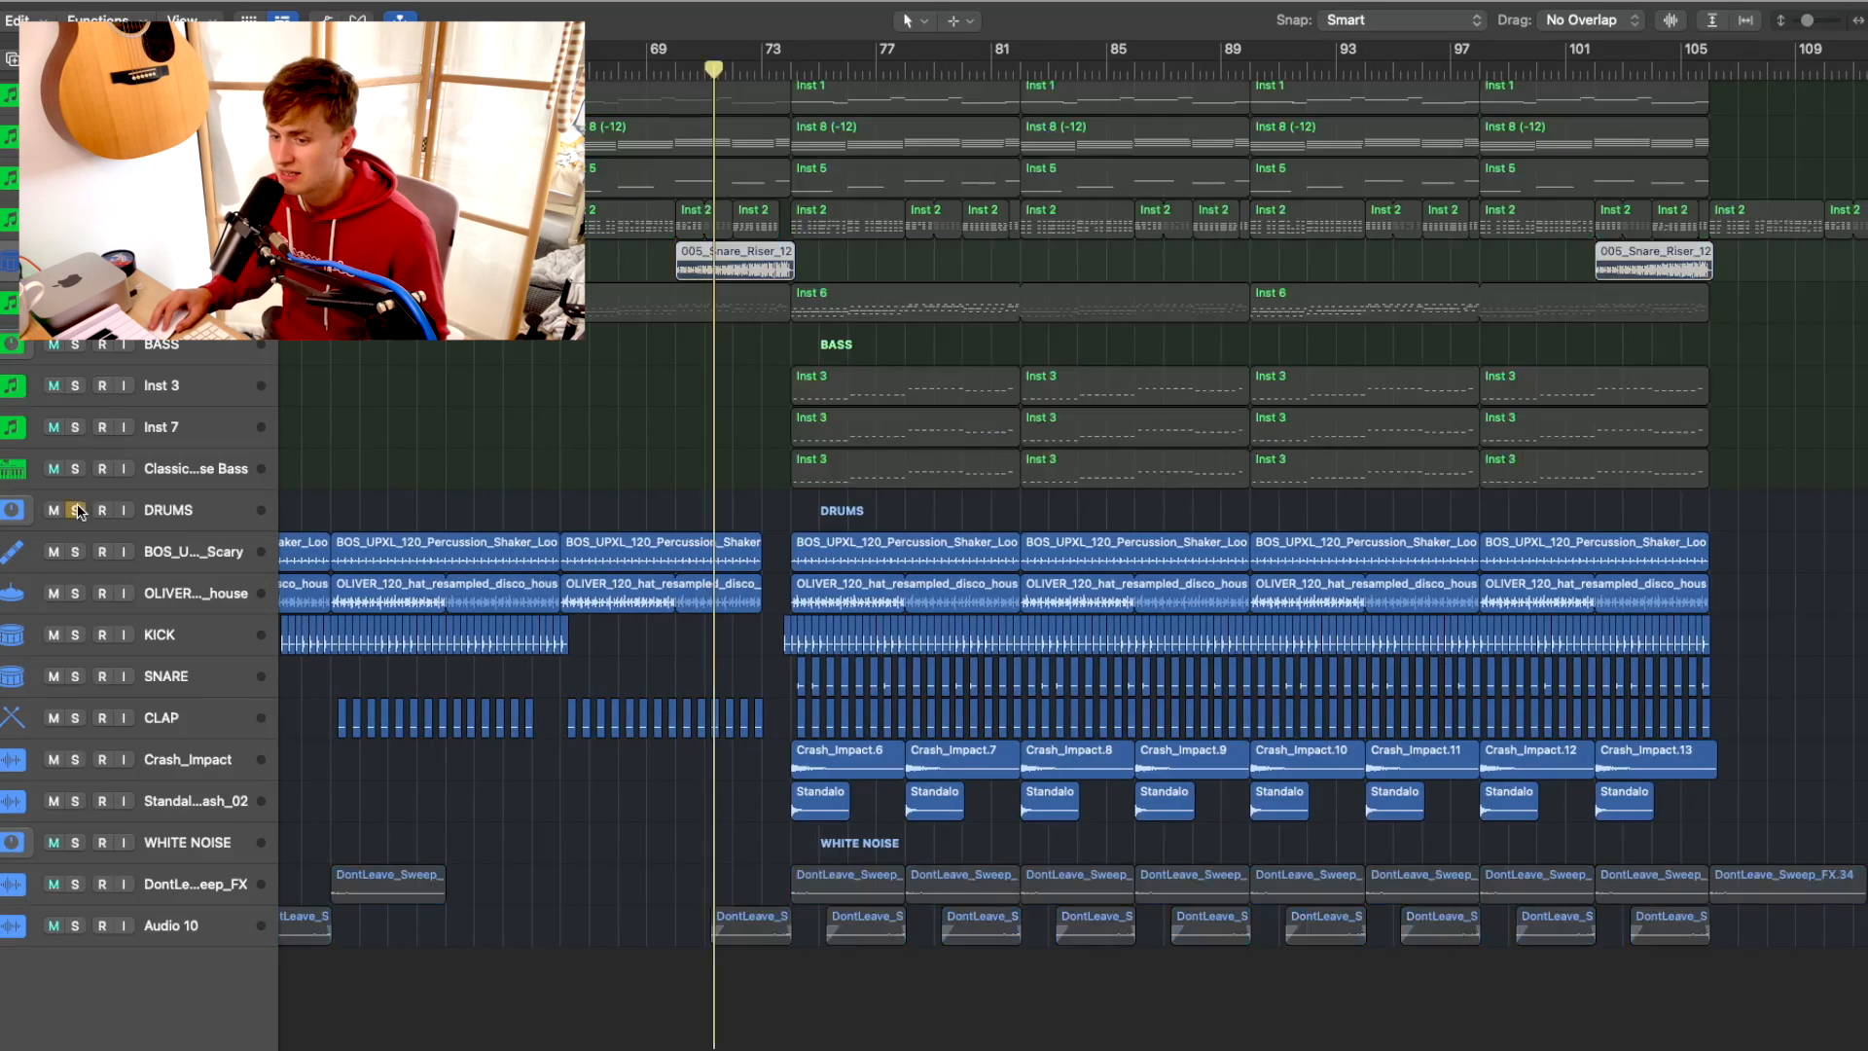
pyautogui.click(764, 70)
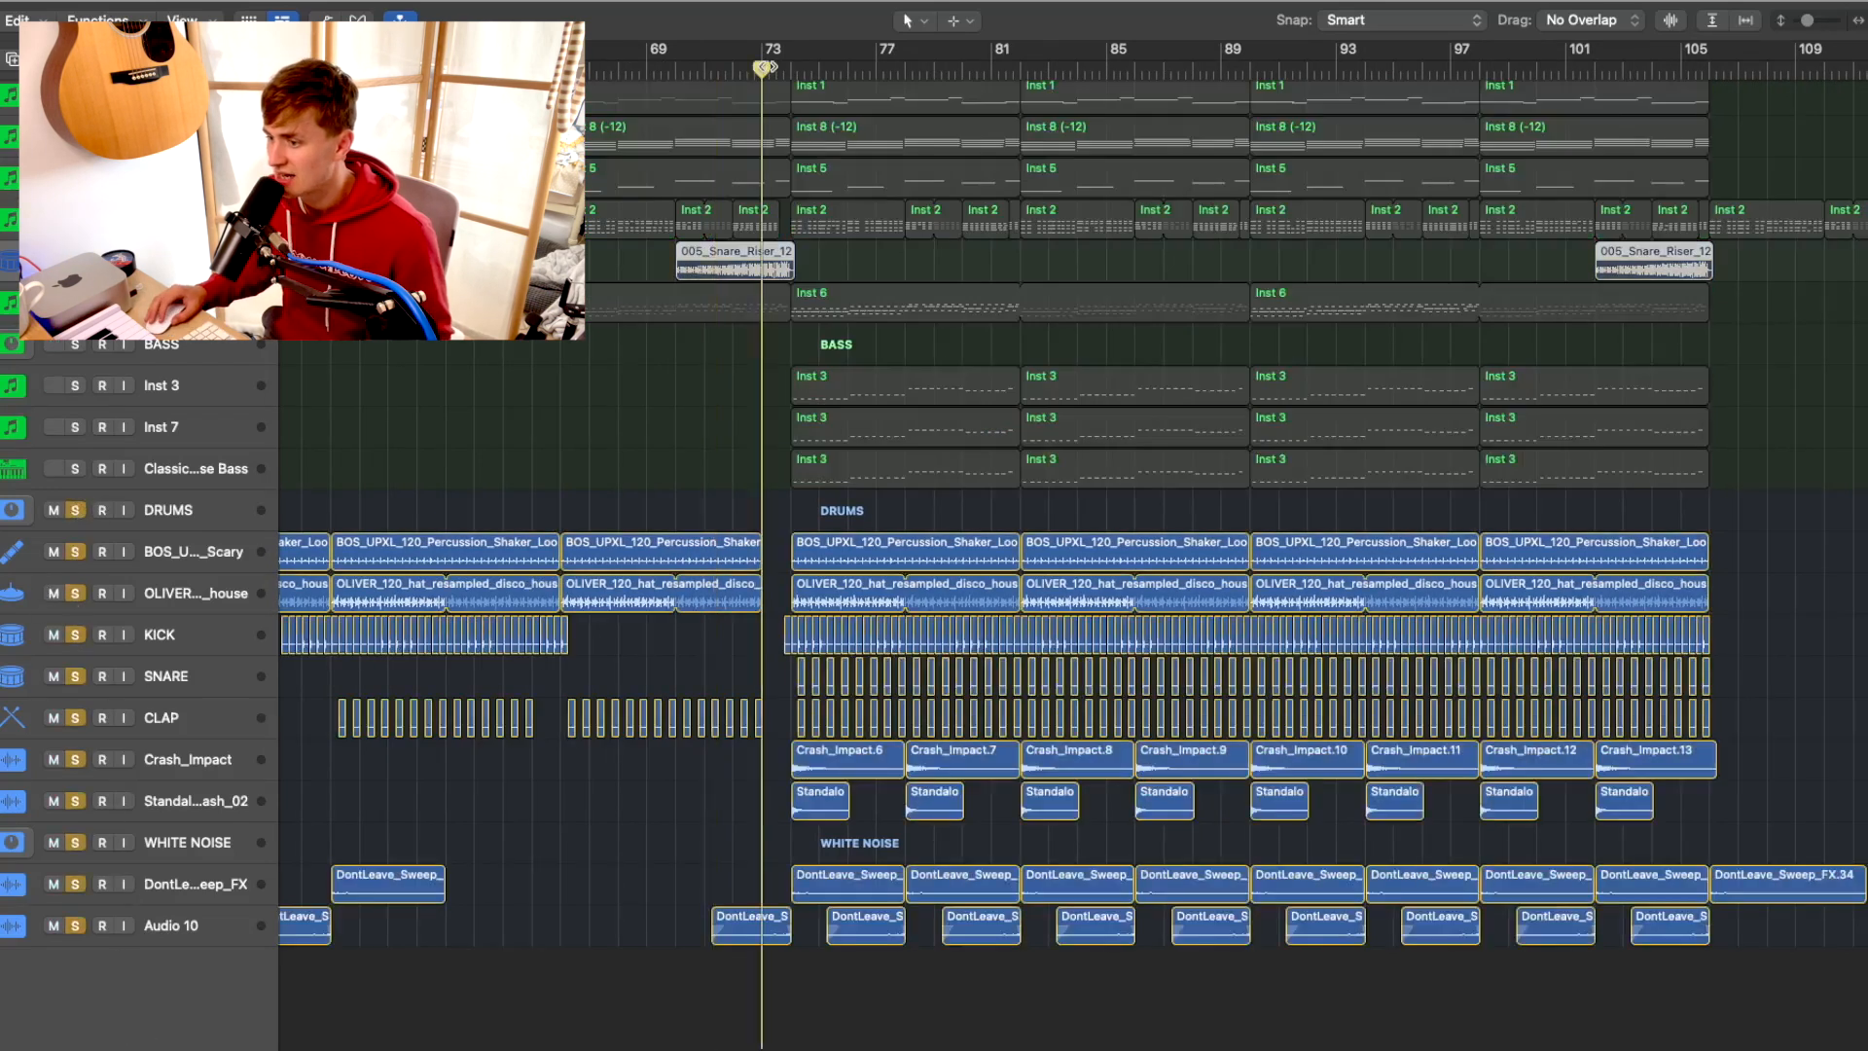
pyautogui.press('space')
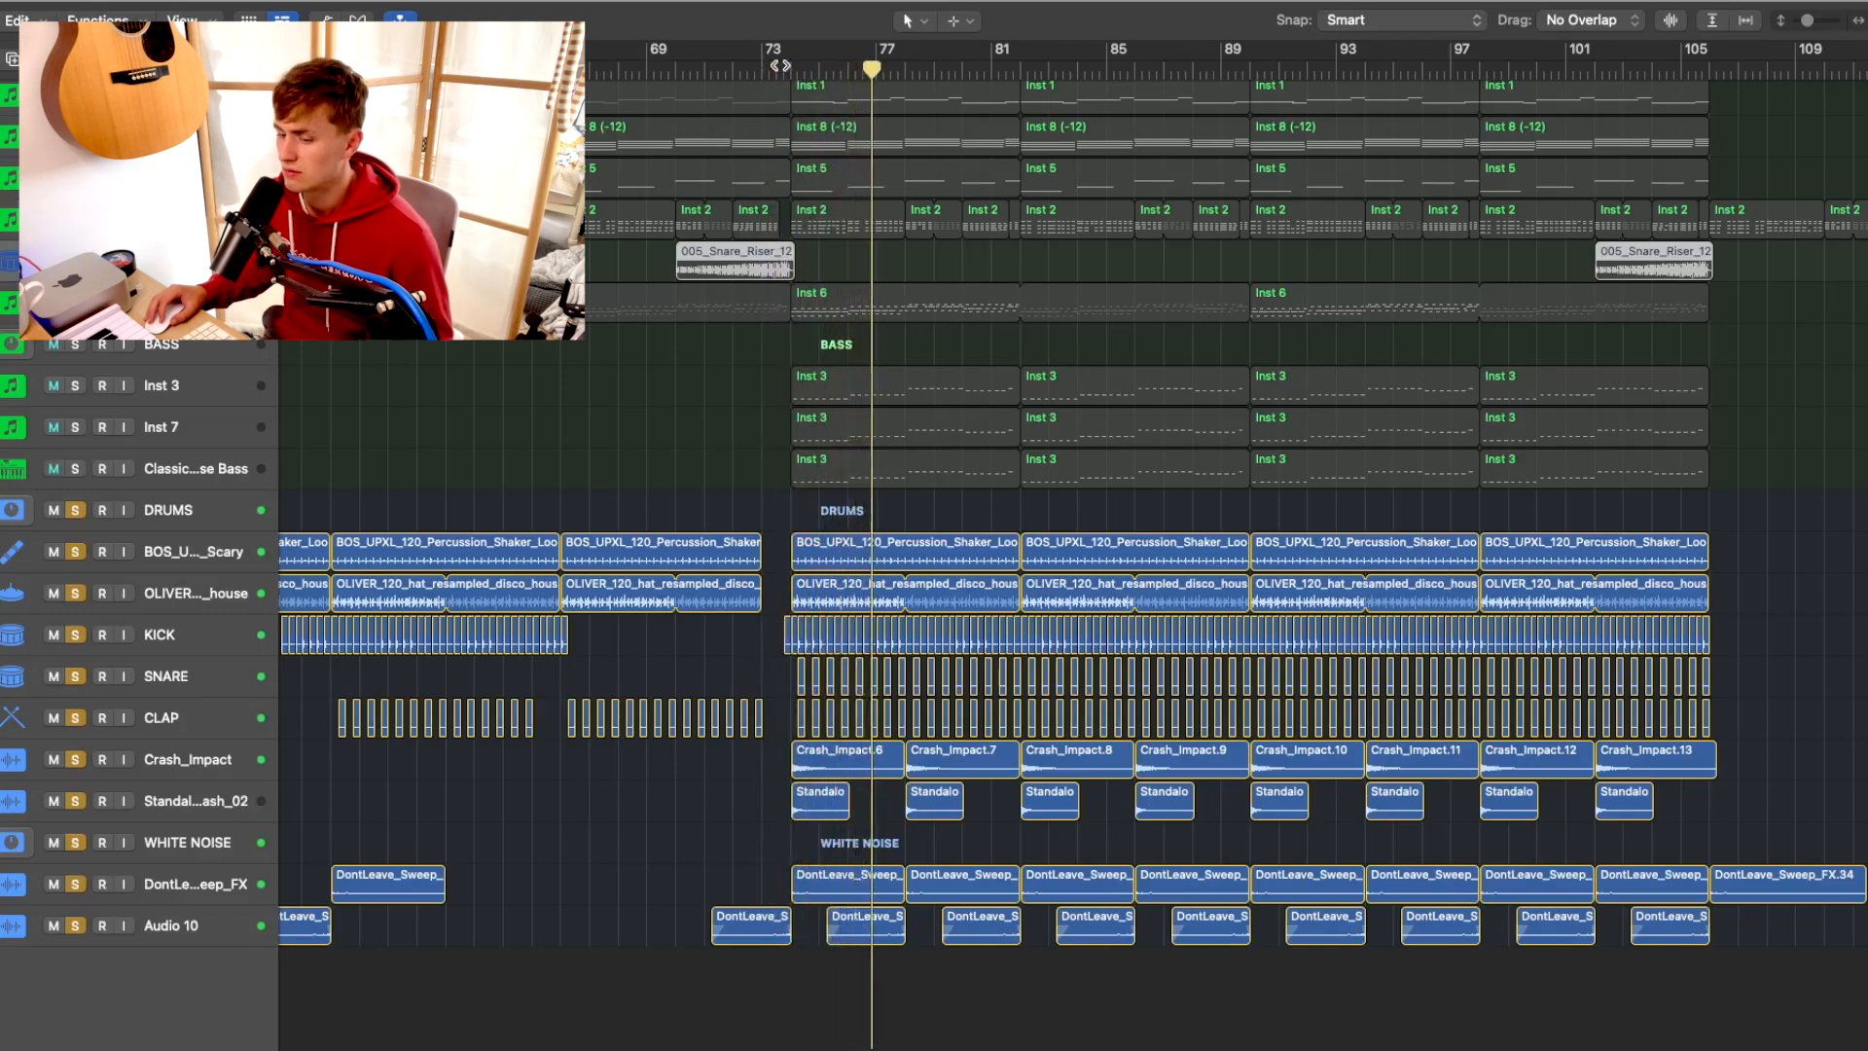
pyautogui.press('space')
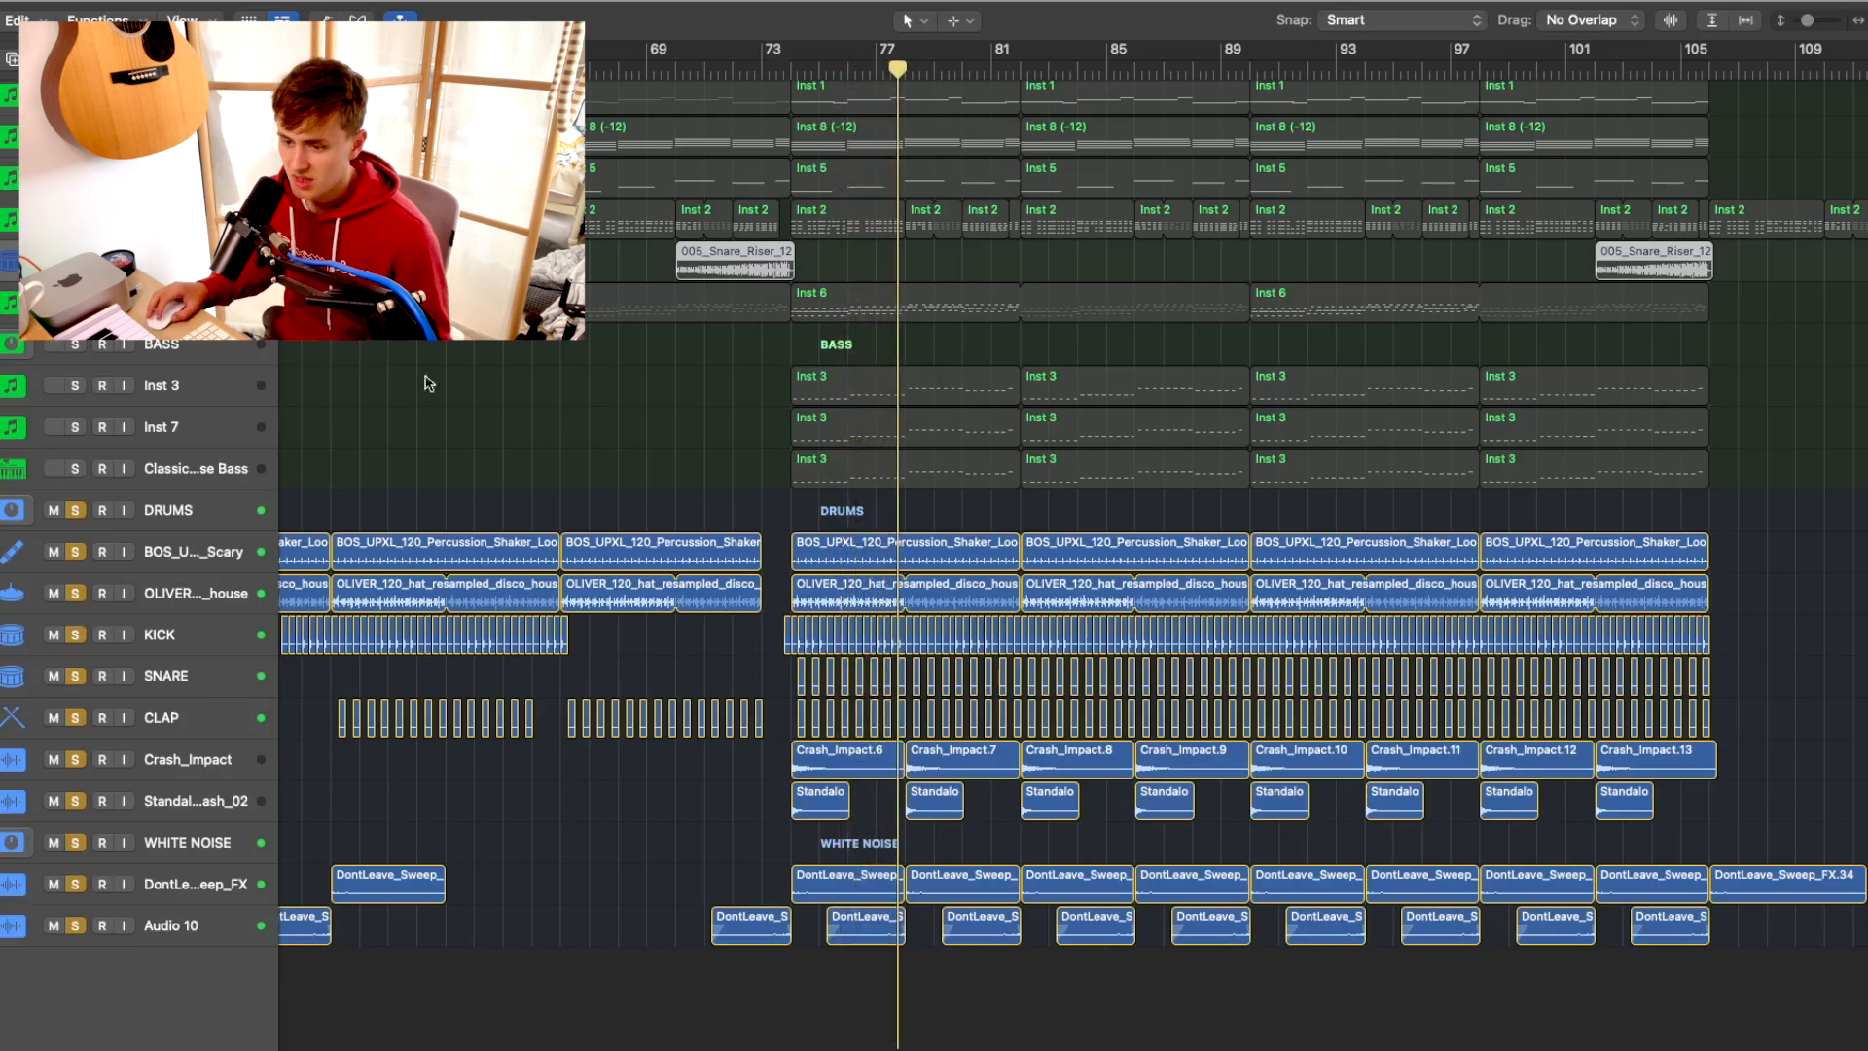
# Clear the stack solos, solo the percussion shaker loop from bar 74, and add the OLIVER hat loop to the solo
pyautogui.click(507, 437)
pyautogui.click(75, 510)
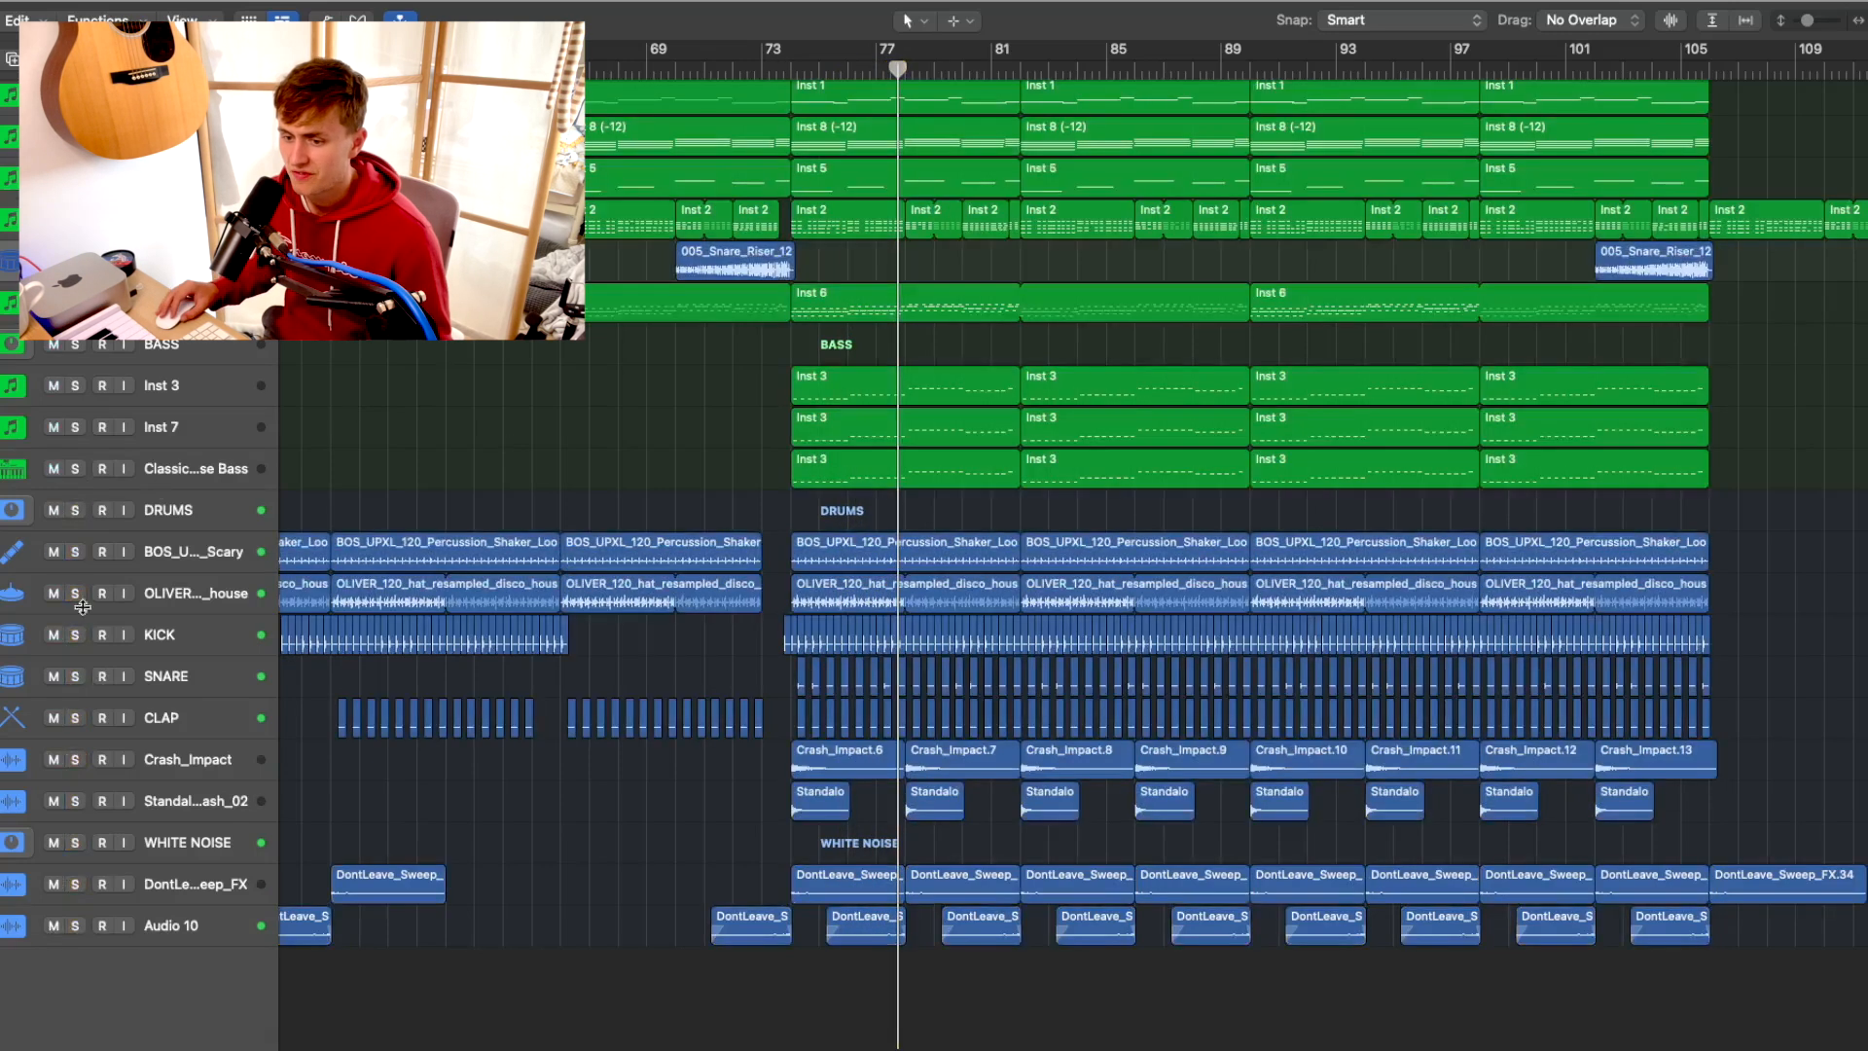
pyautogui.click(76, 552)
pyautogui.click(793, 74)
pyautogui.press('space')
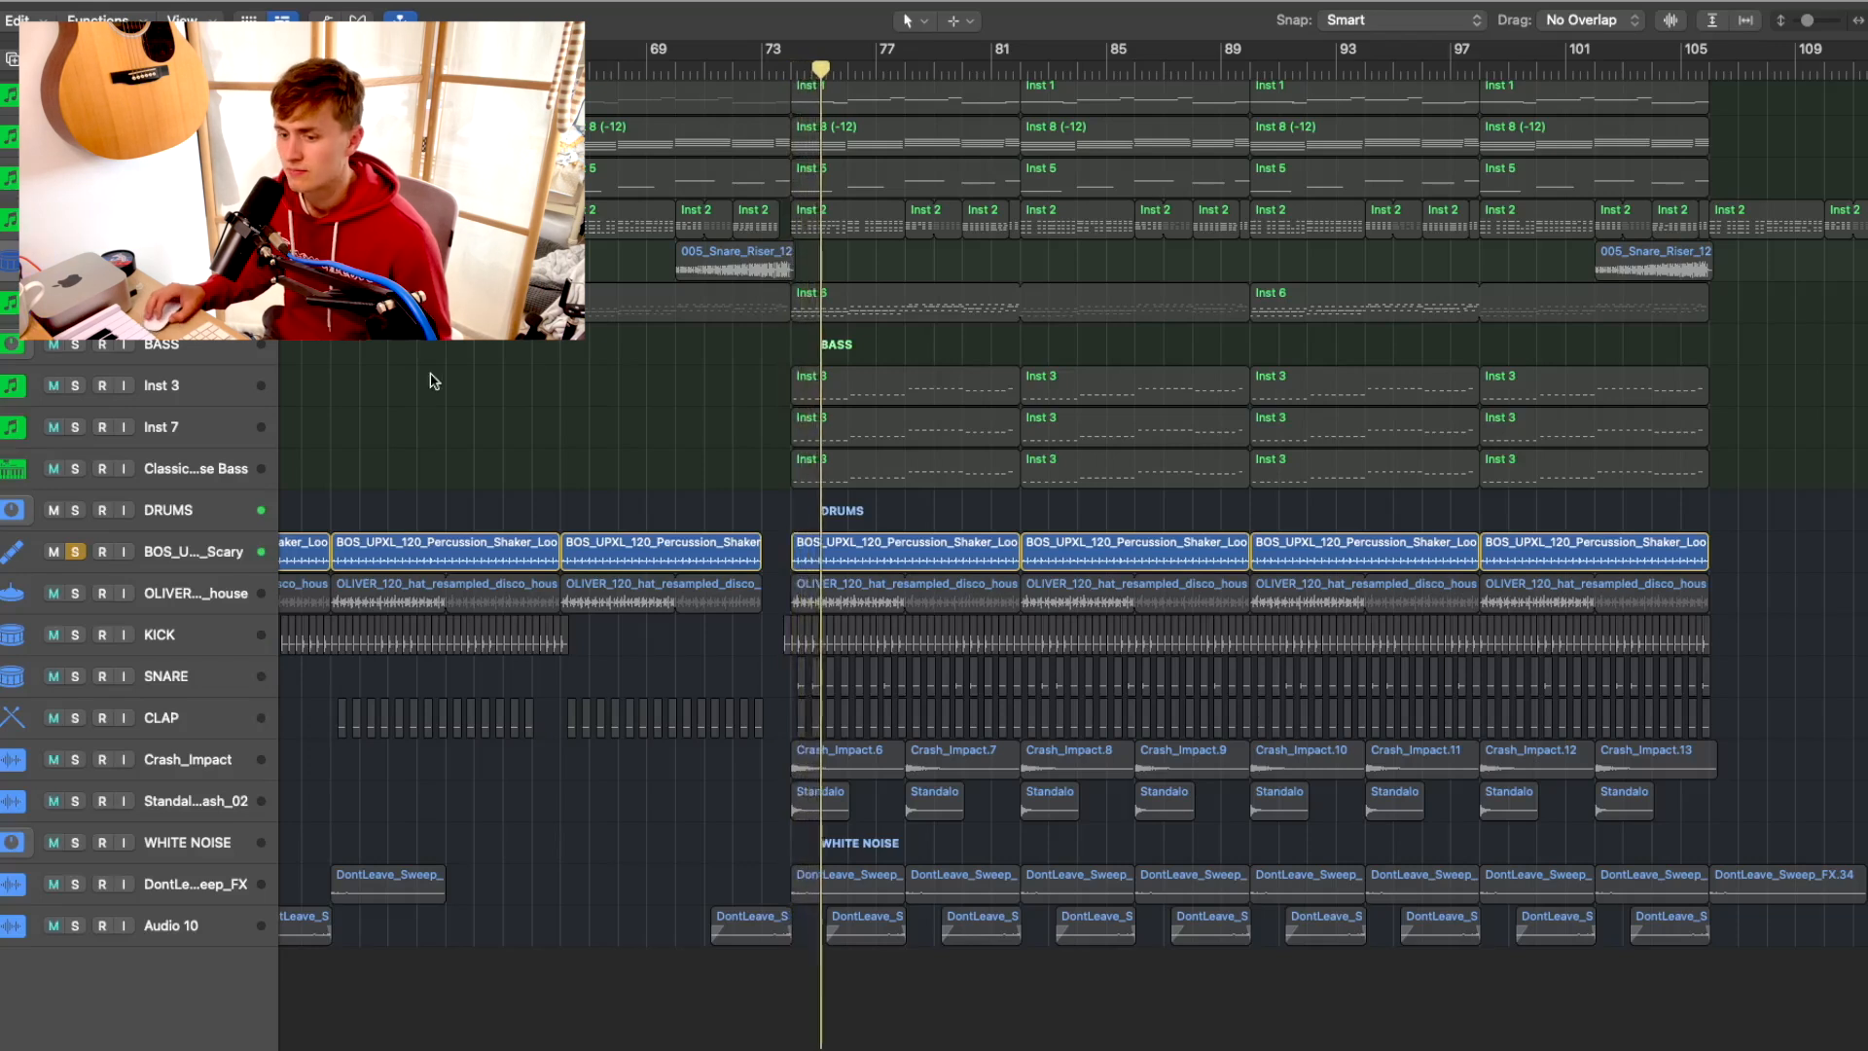
pyautogui.click(77, 593)
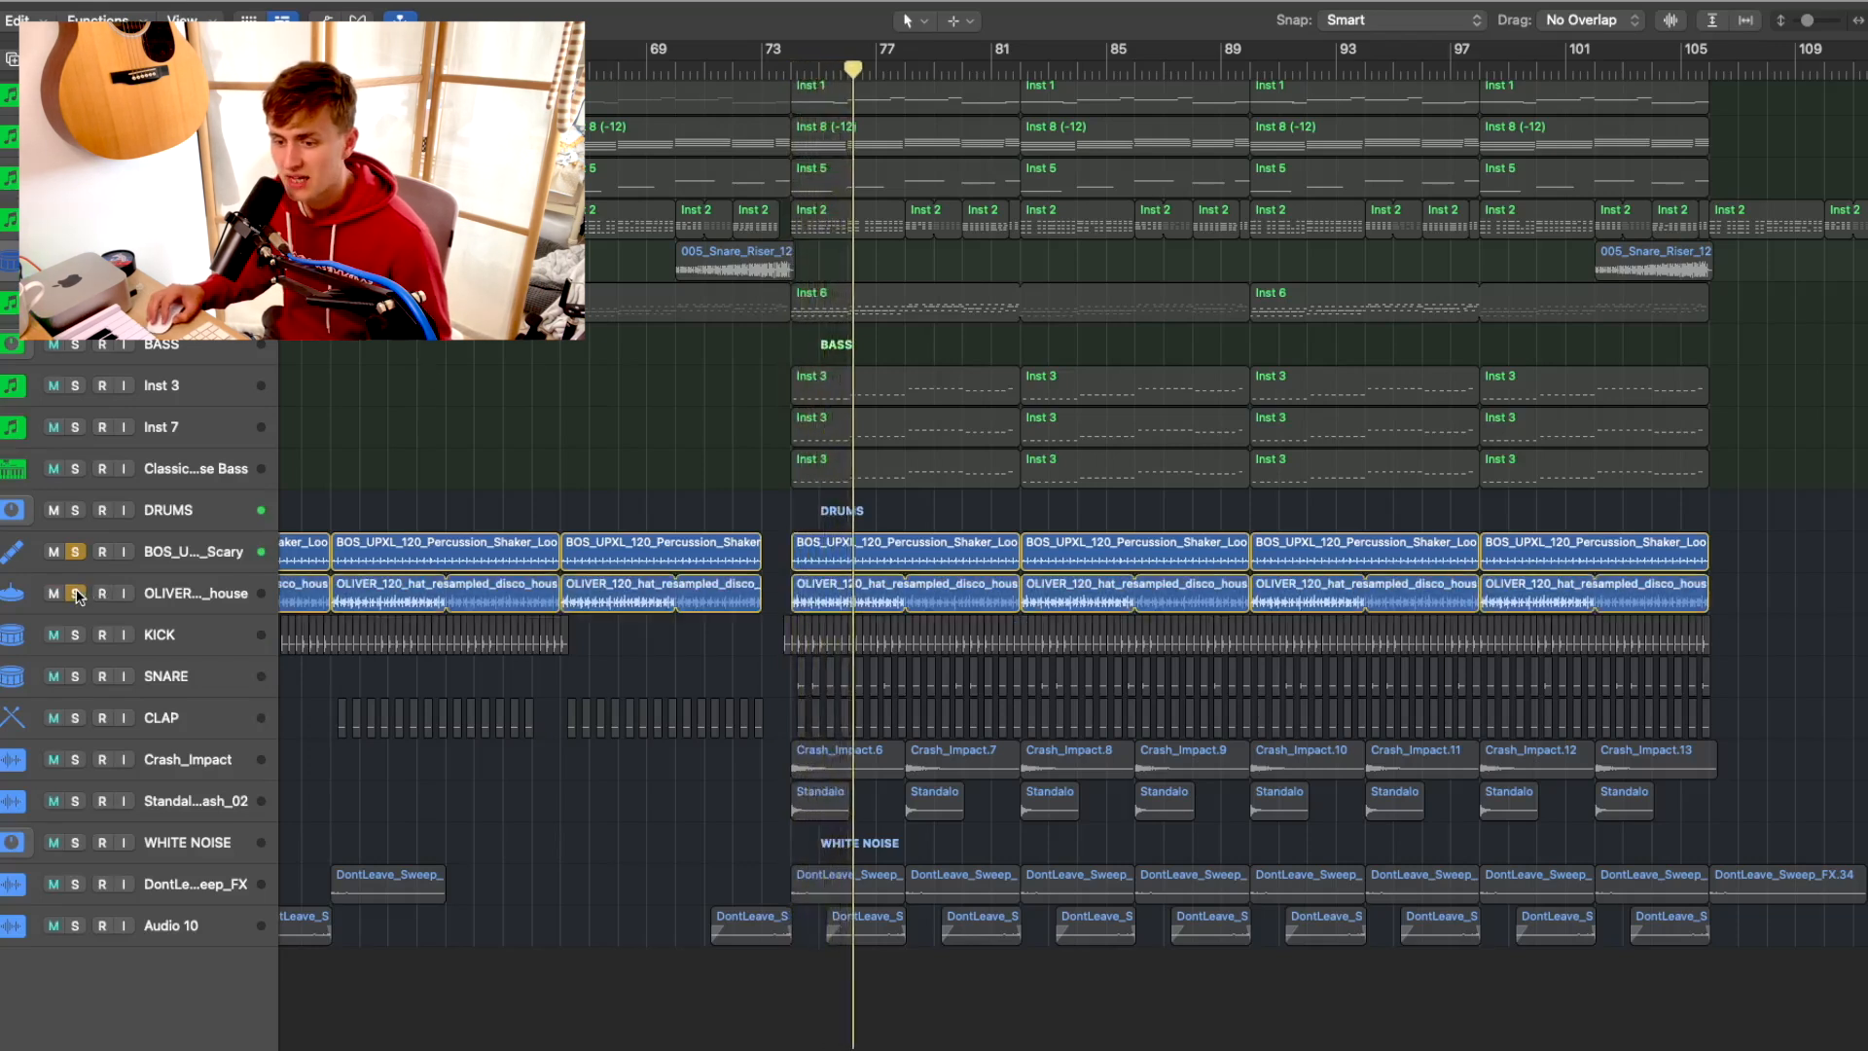
# Open the Sample Delay effects of the OLIVER hat and percussion shaker tracks from the mixer and place them side by side
pyautogui.click(205, 603)
pyautogui.press('x')
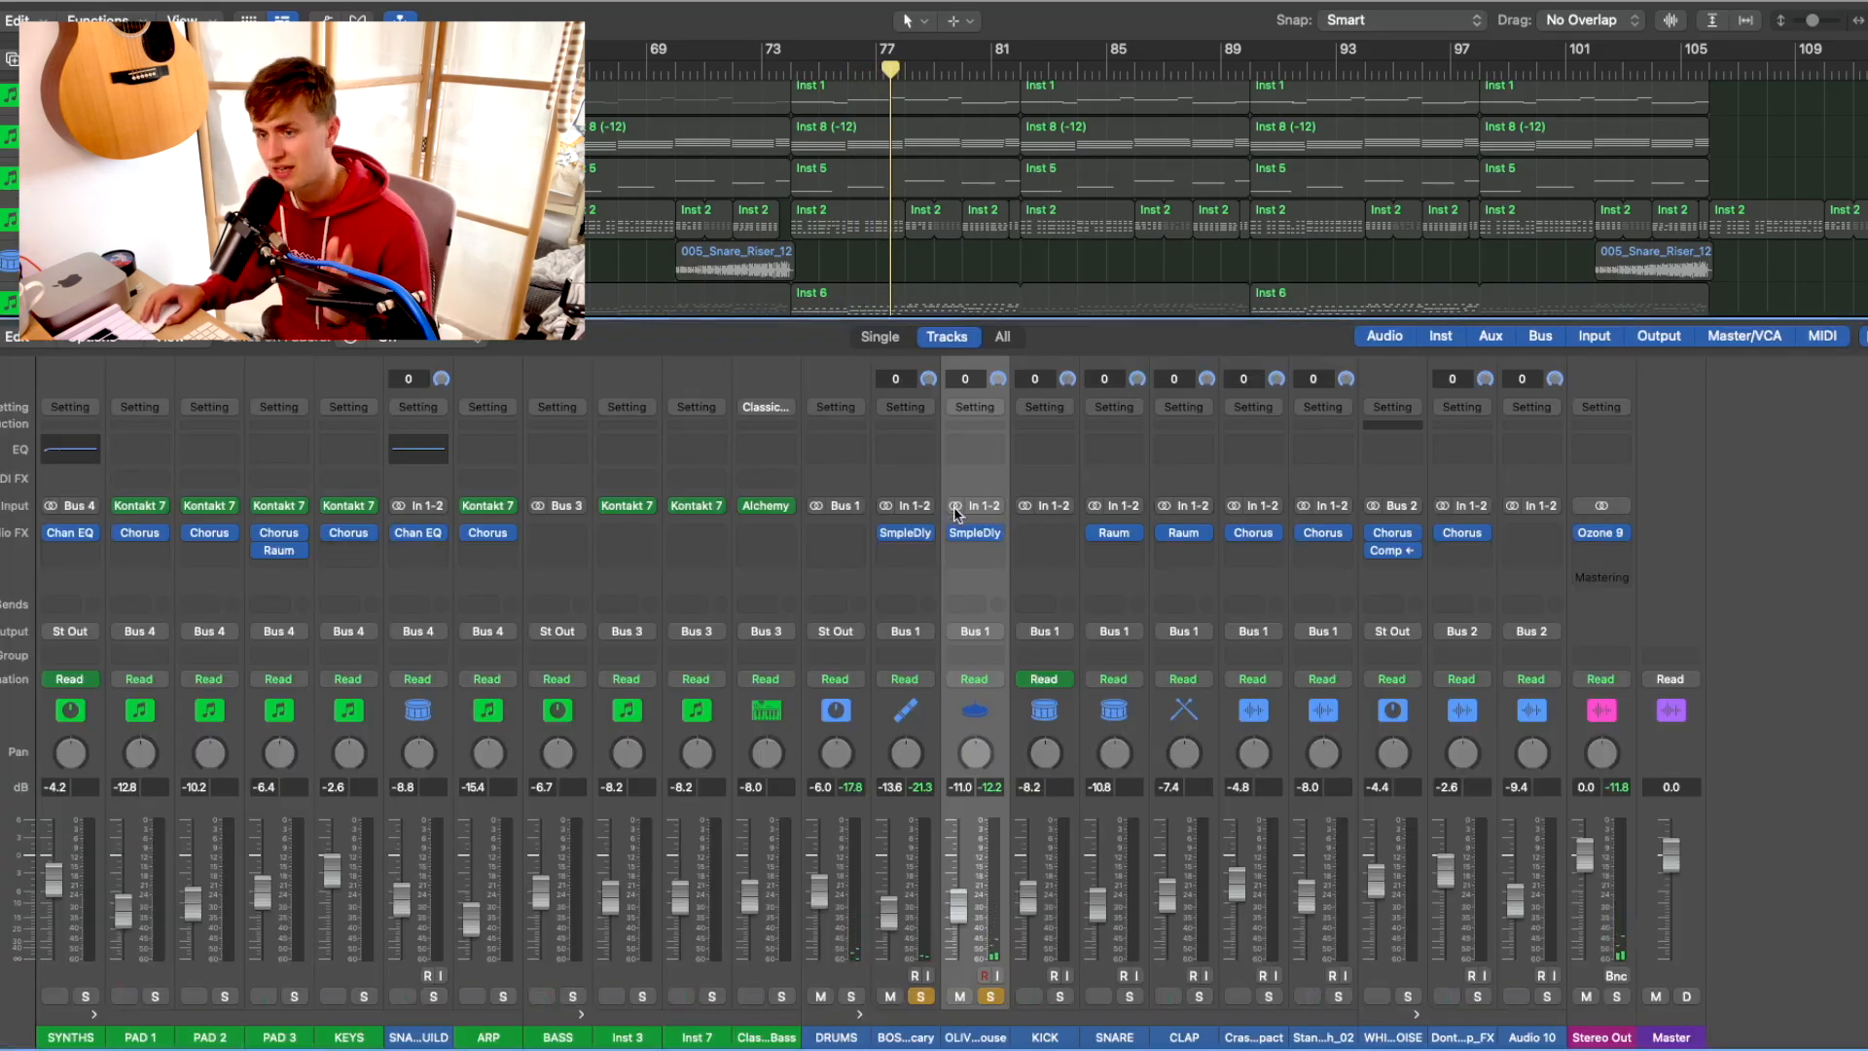
pyautogui.click(975, 533)
pyautogui.click(905, 532)
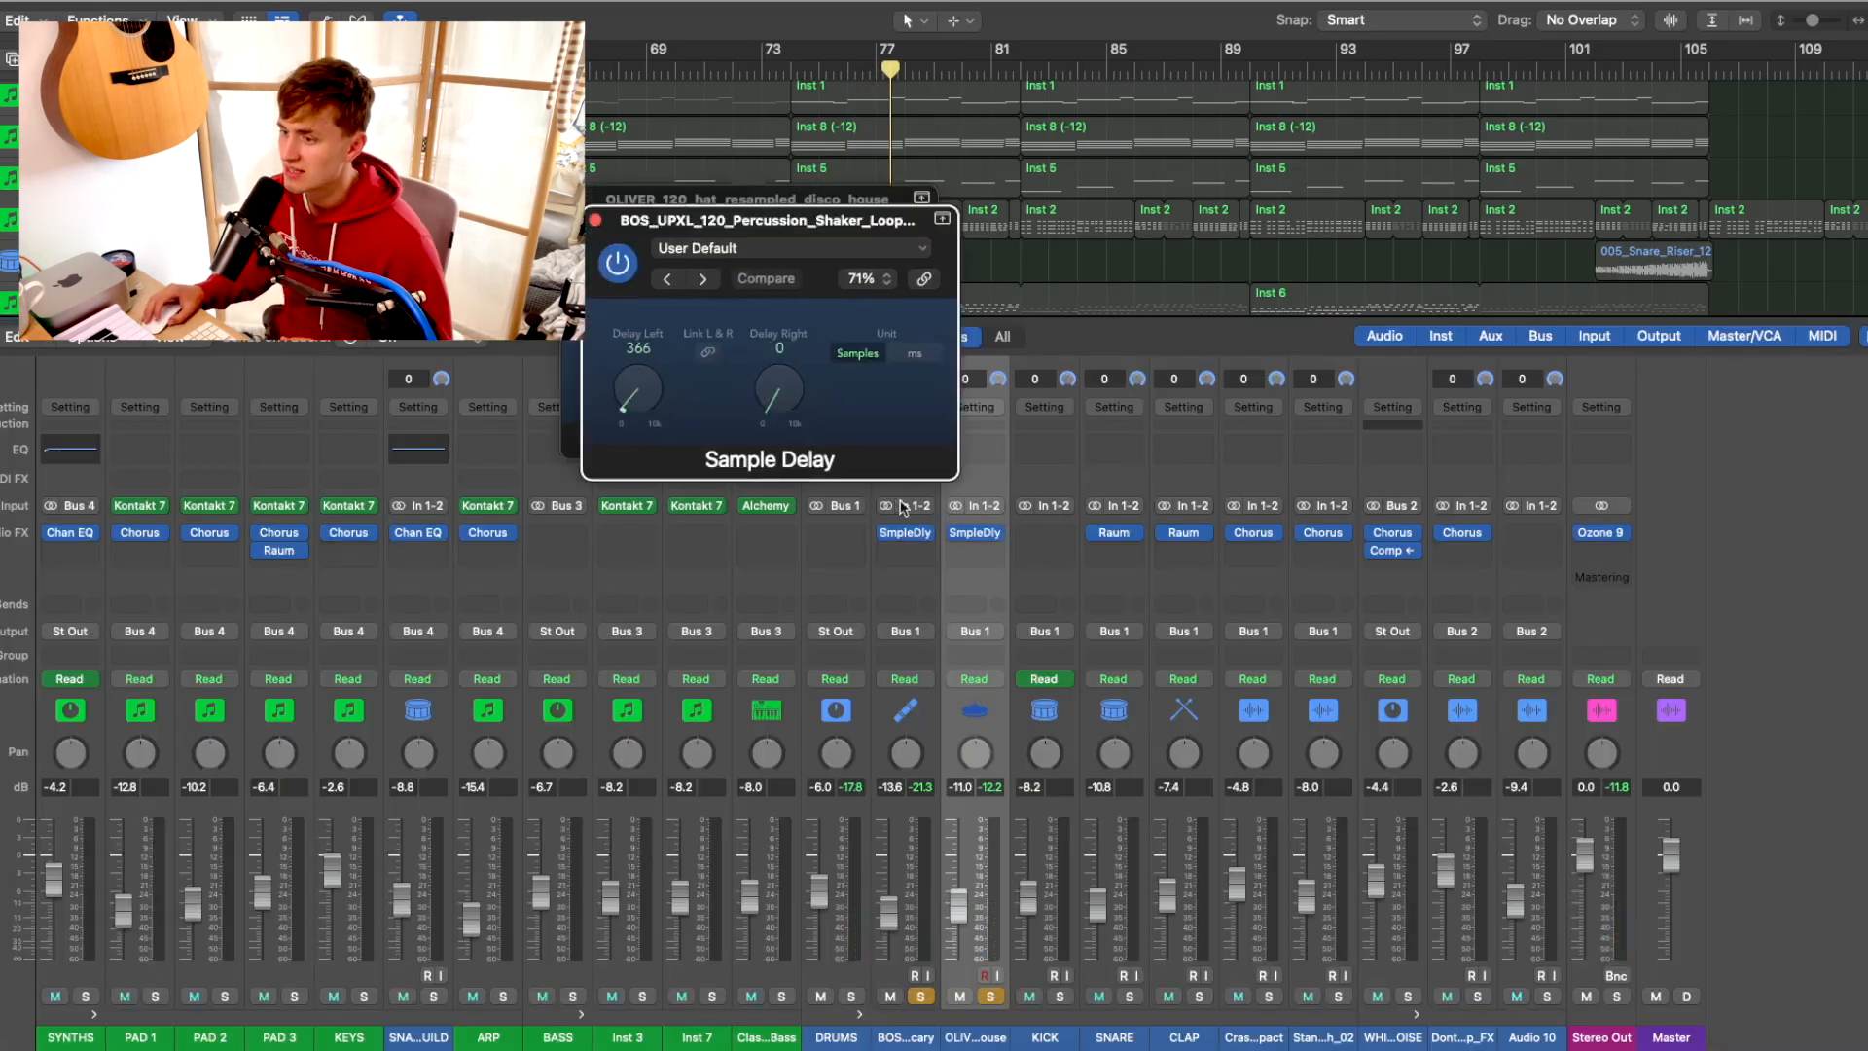
pyautogui.moveTo(753, 229); pyautogui.dragTo(1157, 207)
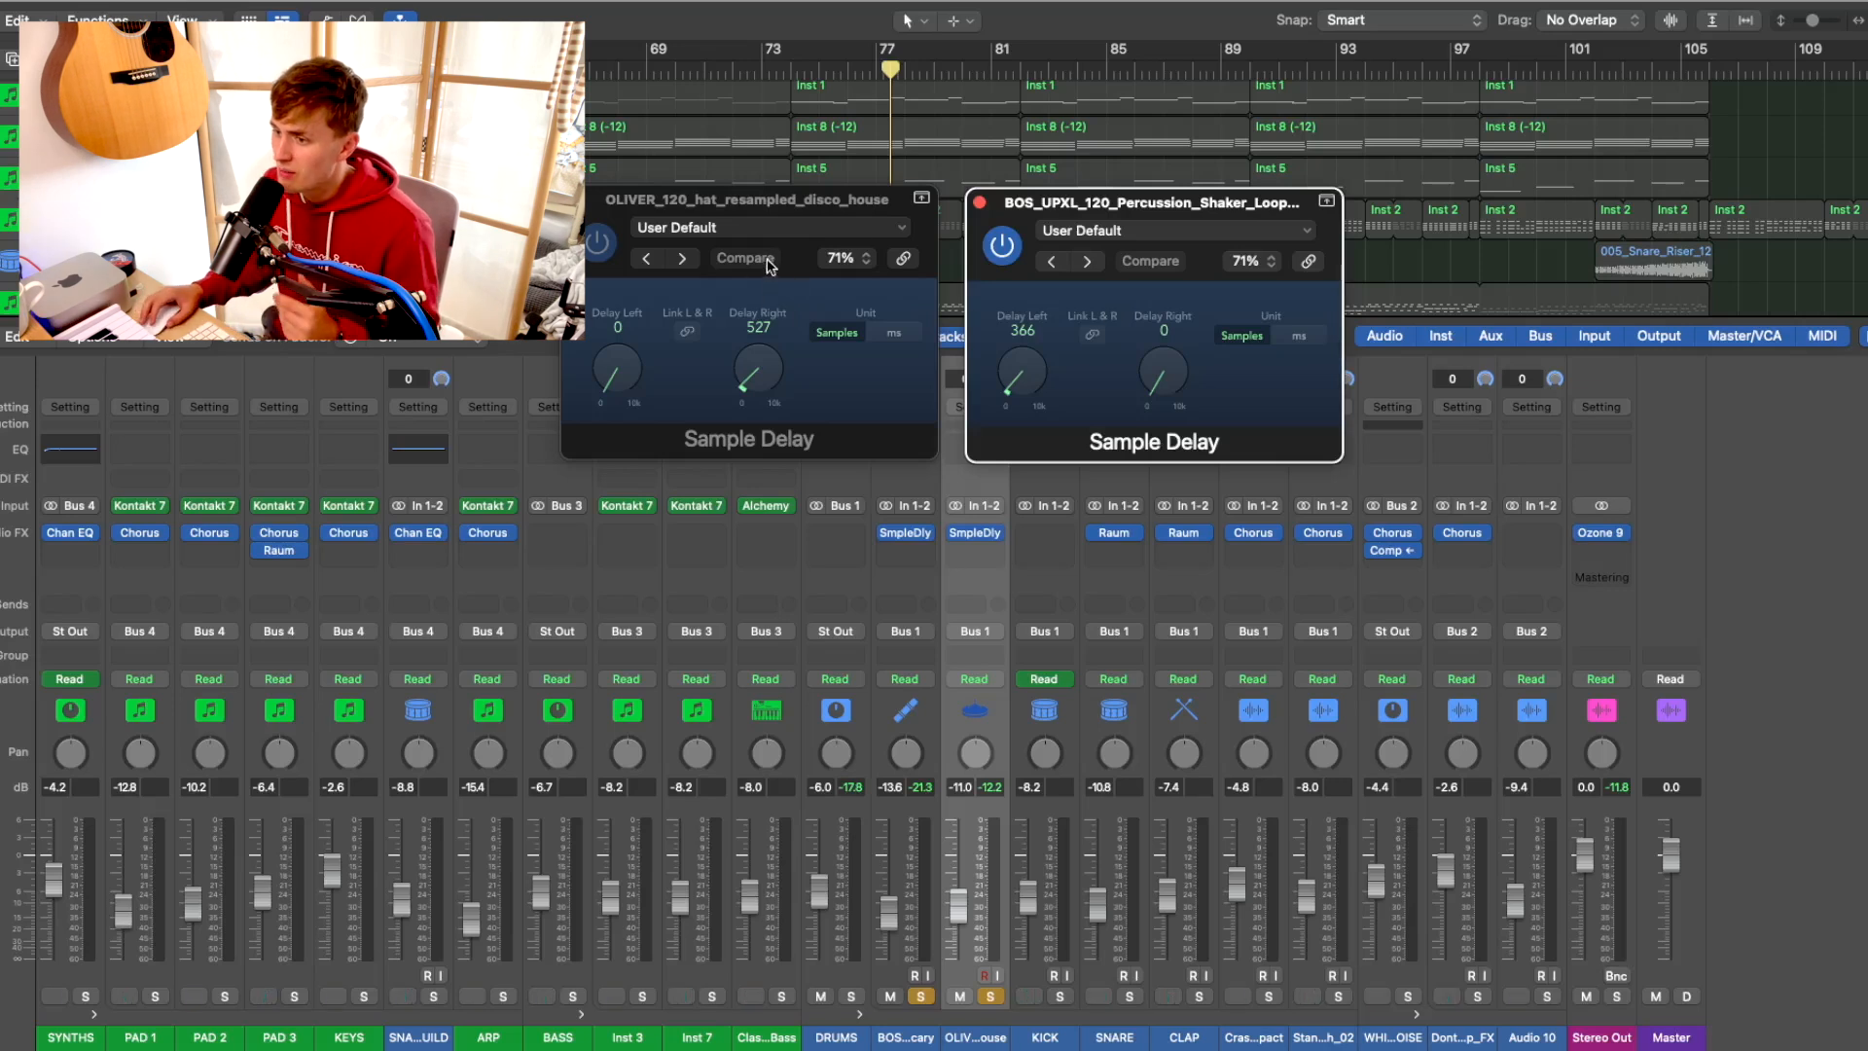
# Close both Sample Delay windows and switch the solo from the hat and shaker loops to the KICK track
pyautogui.click(981, 203)
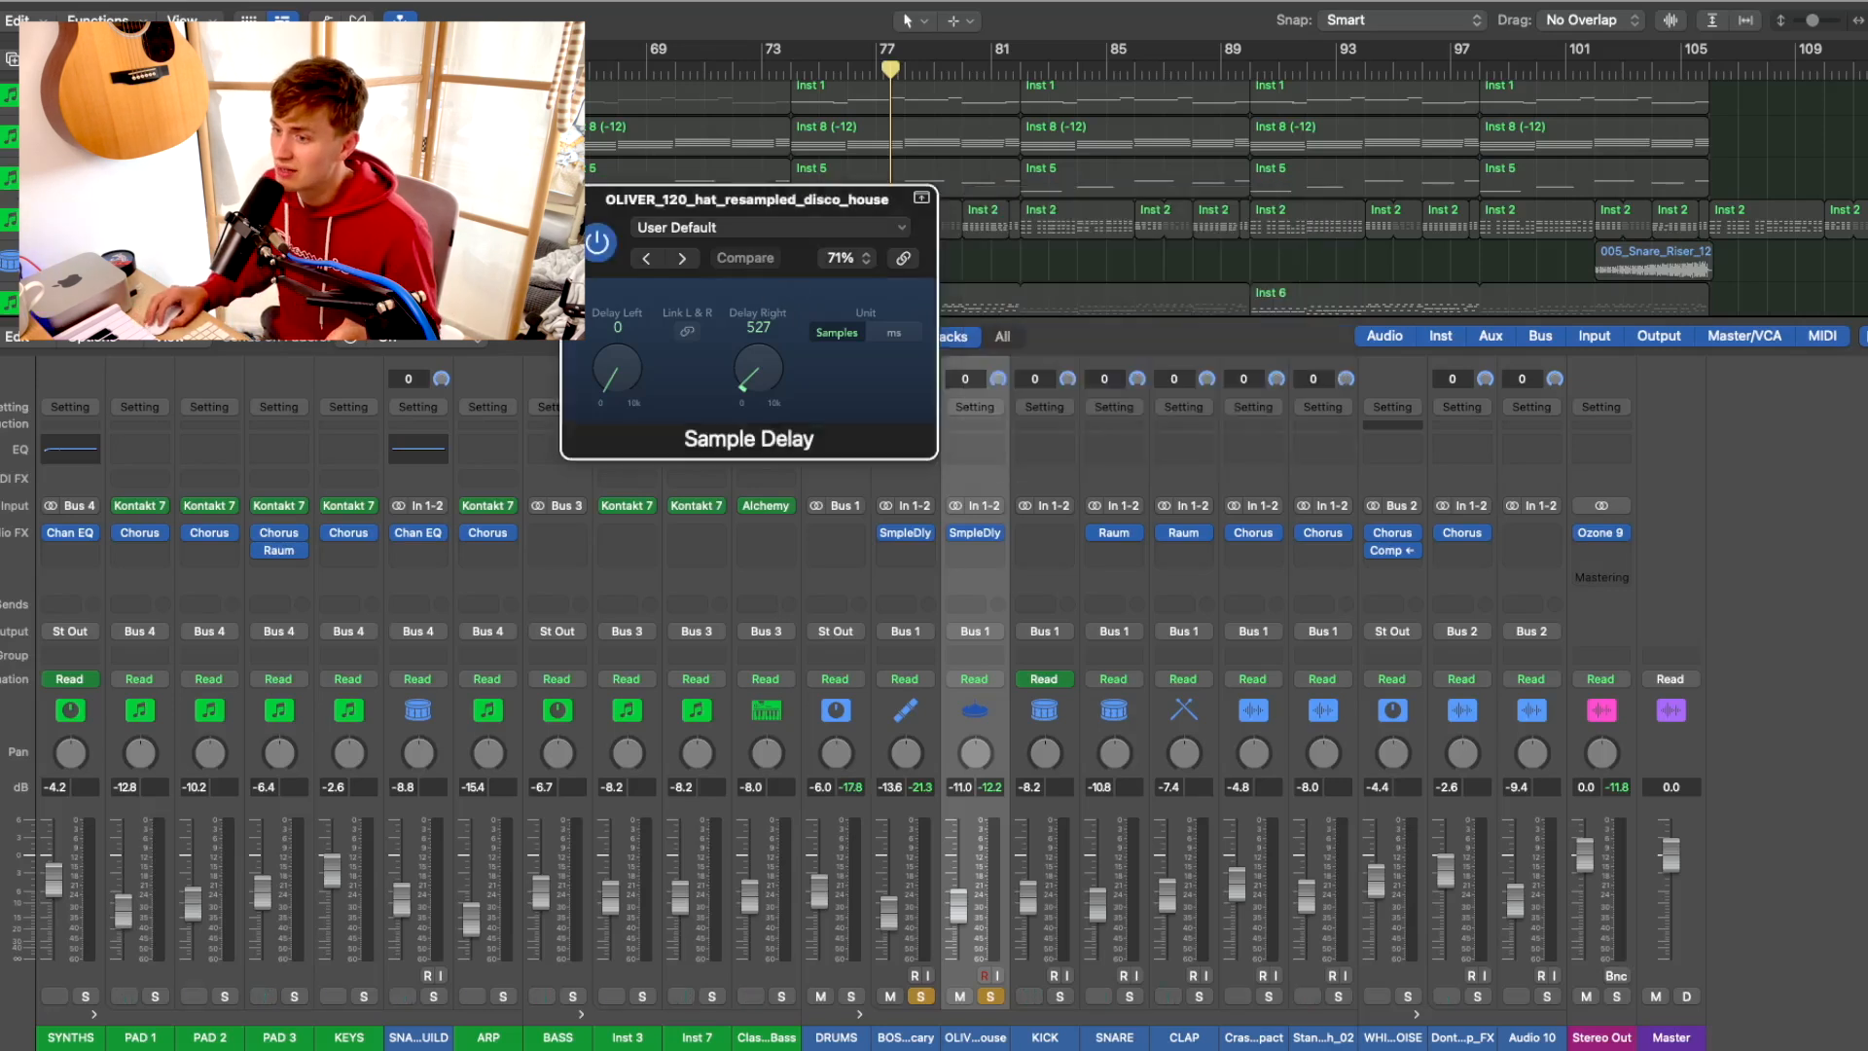
pyautogui.click(596, 198)
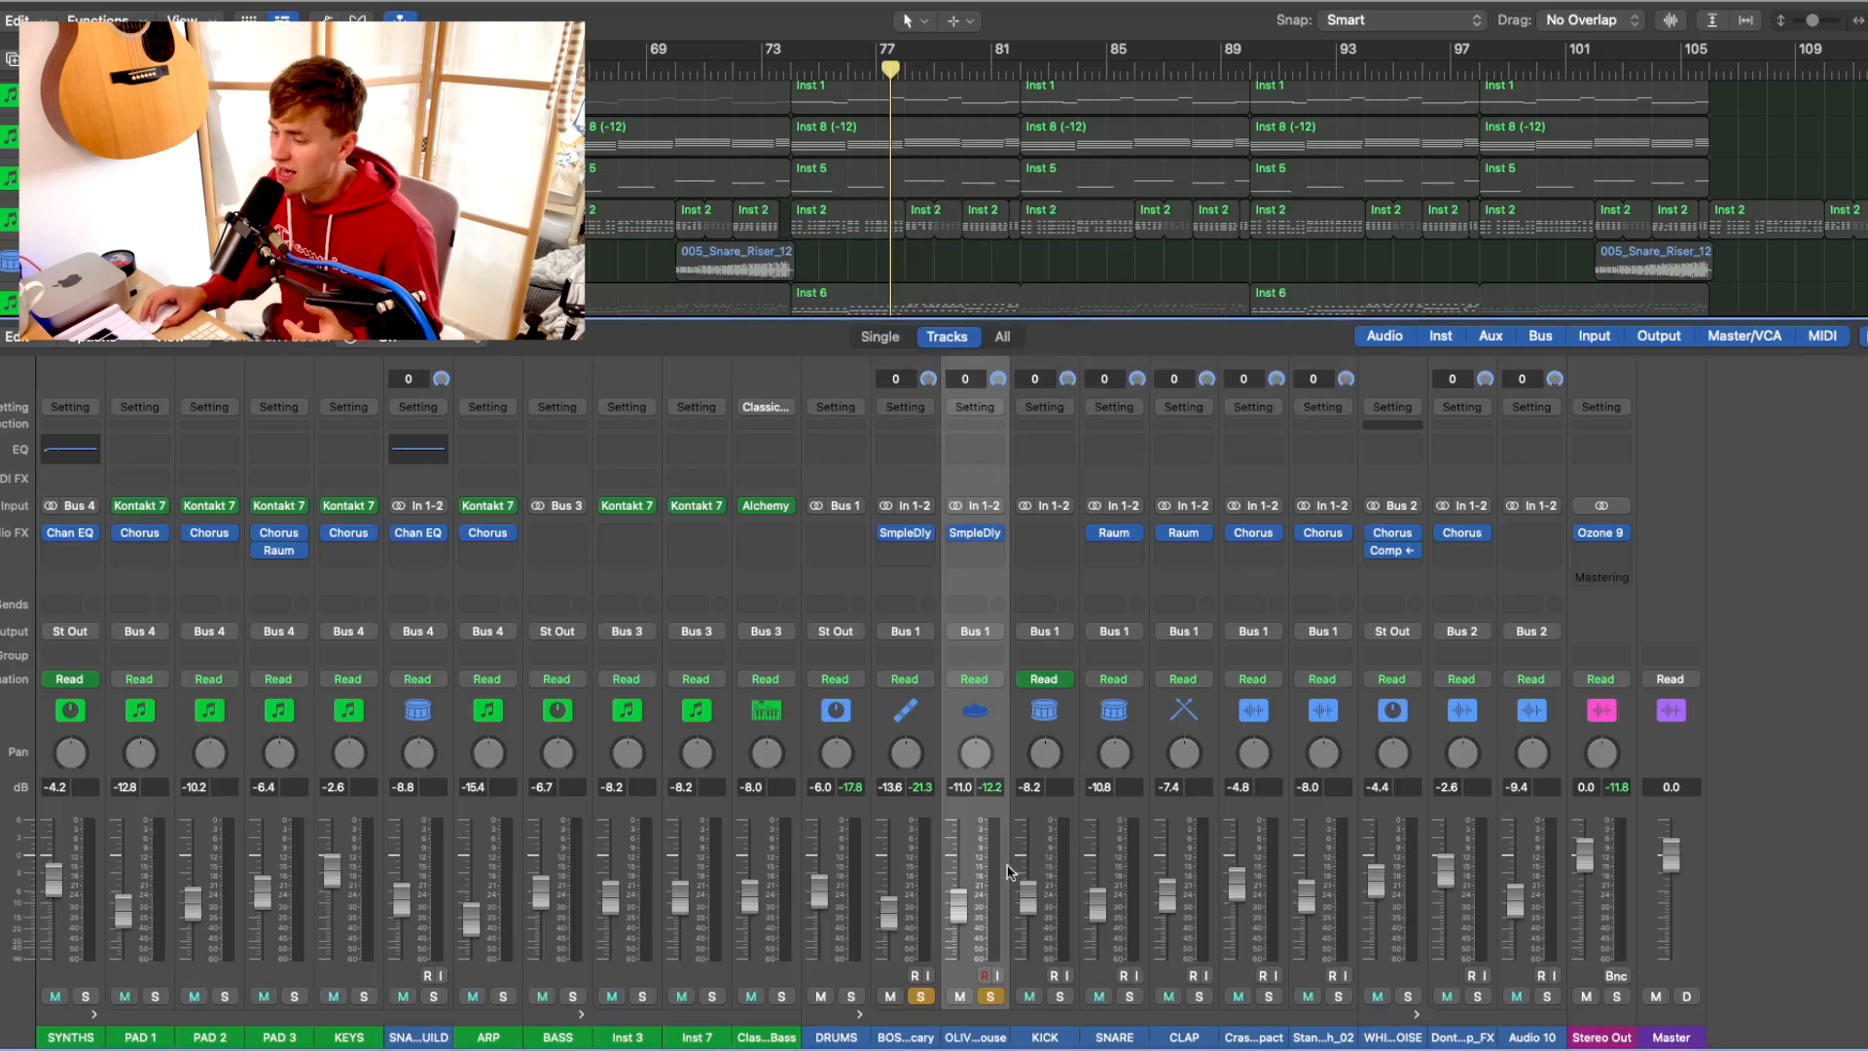
pyautogui.click(991, 997)
pyautogui.click(922, 997)
pyautogui.click(1060, 998)
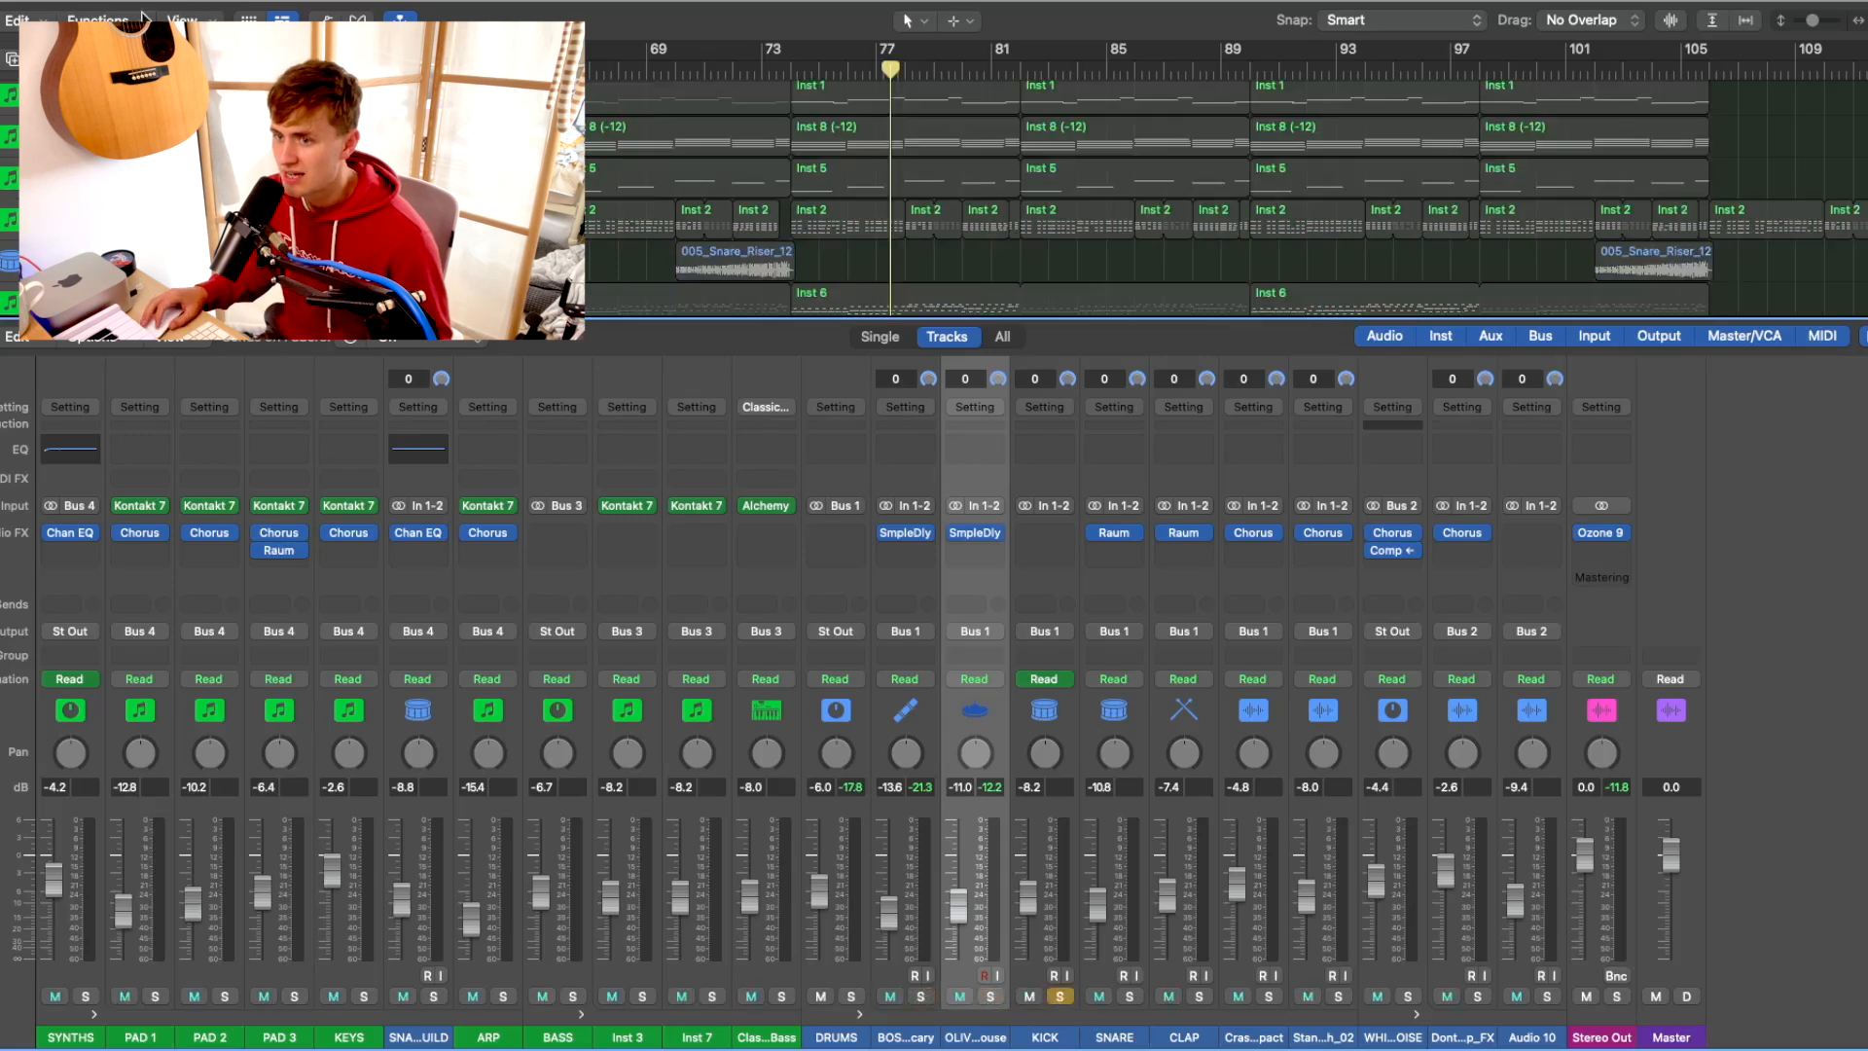
# Return to the arrangement and audition the soloed KICK track from bar 74
pyautogui.press('x')
pyautogui.click(789, 68)
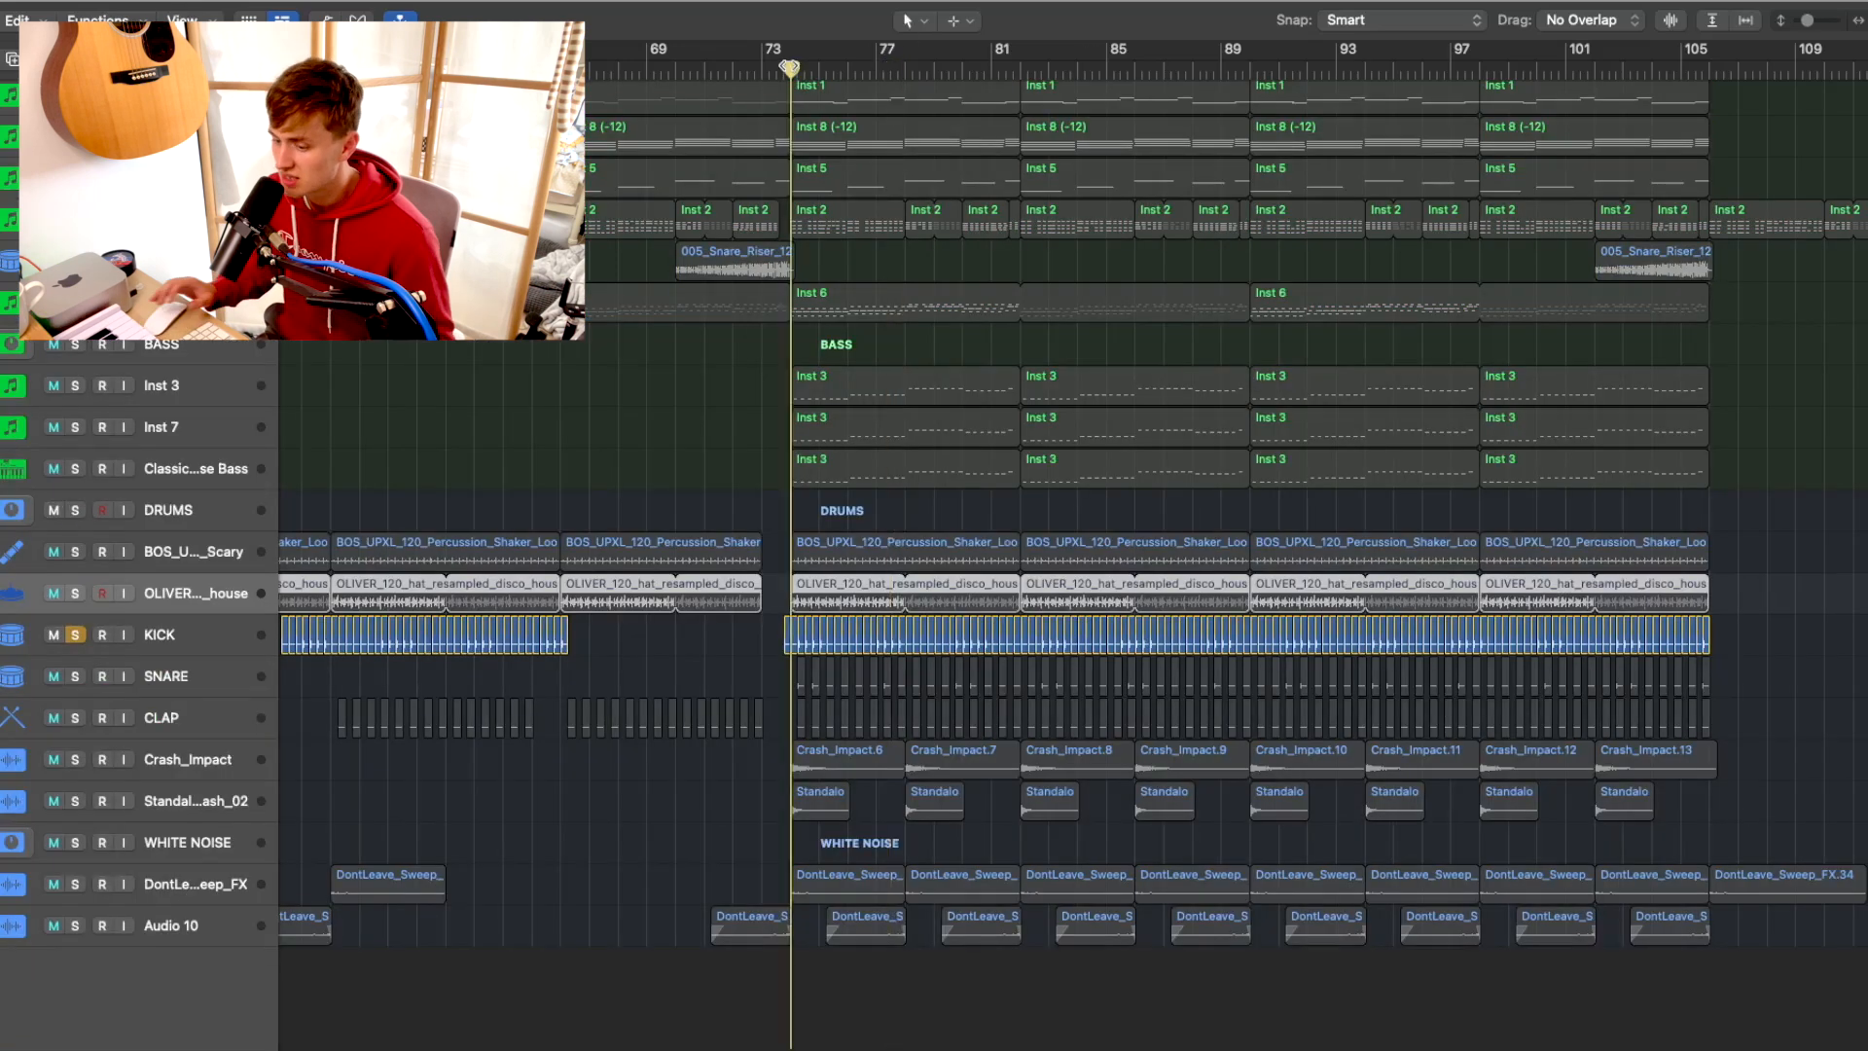
pyautogui.press('super+Right')
pyautogui.press('super+Right')
pyautogui.press('super+Right')
pyautogui.press('super+Right')
pyautogui.press('super+Right')
pyautogui.press('super+Down')
pyautogui.press('super+Down')
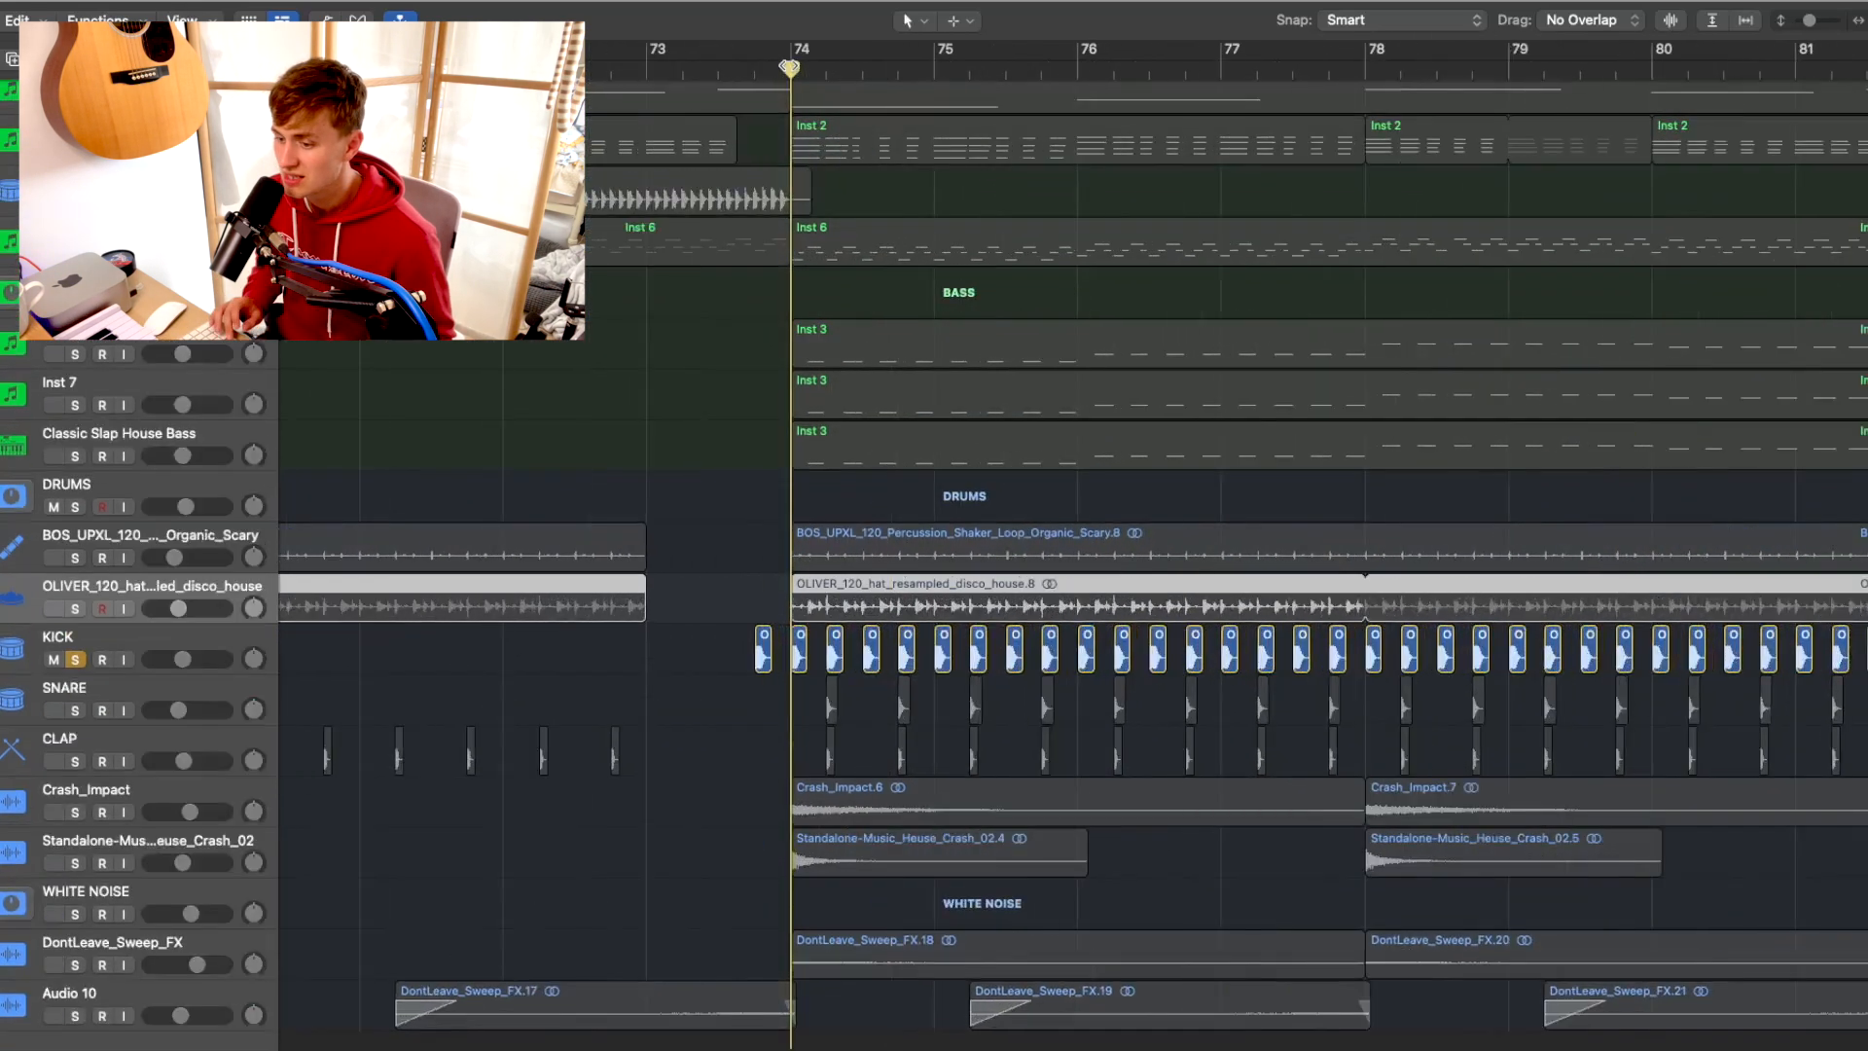
pyautogui.press('super+Right')
pyautogui.press('space')
pyautogui.scroll(-2, 76, 584)
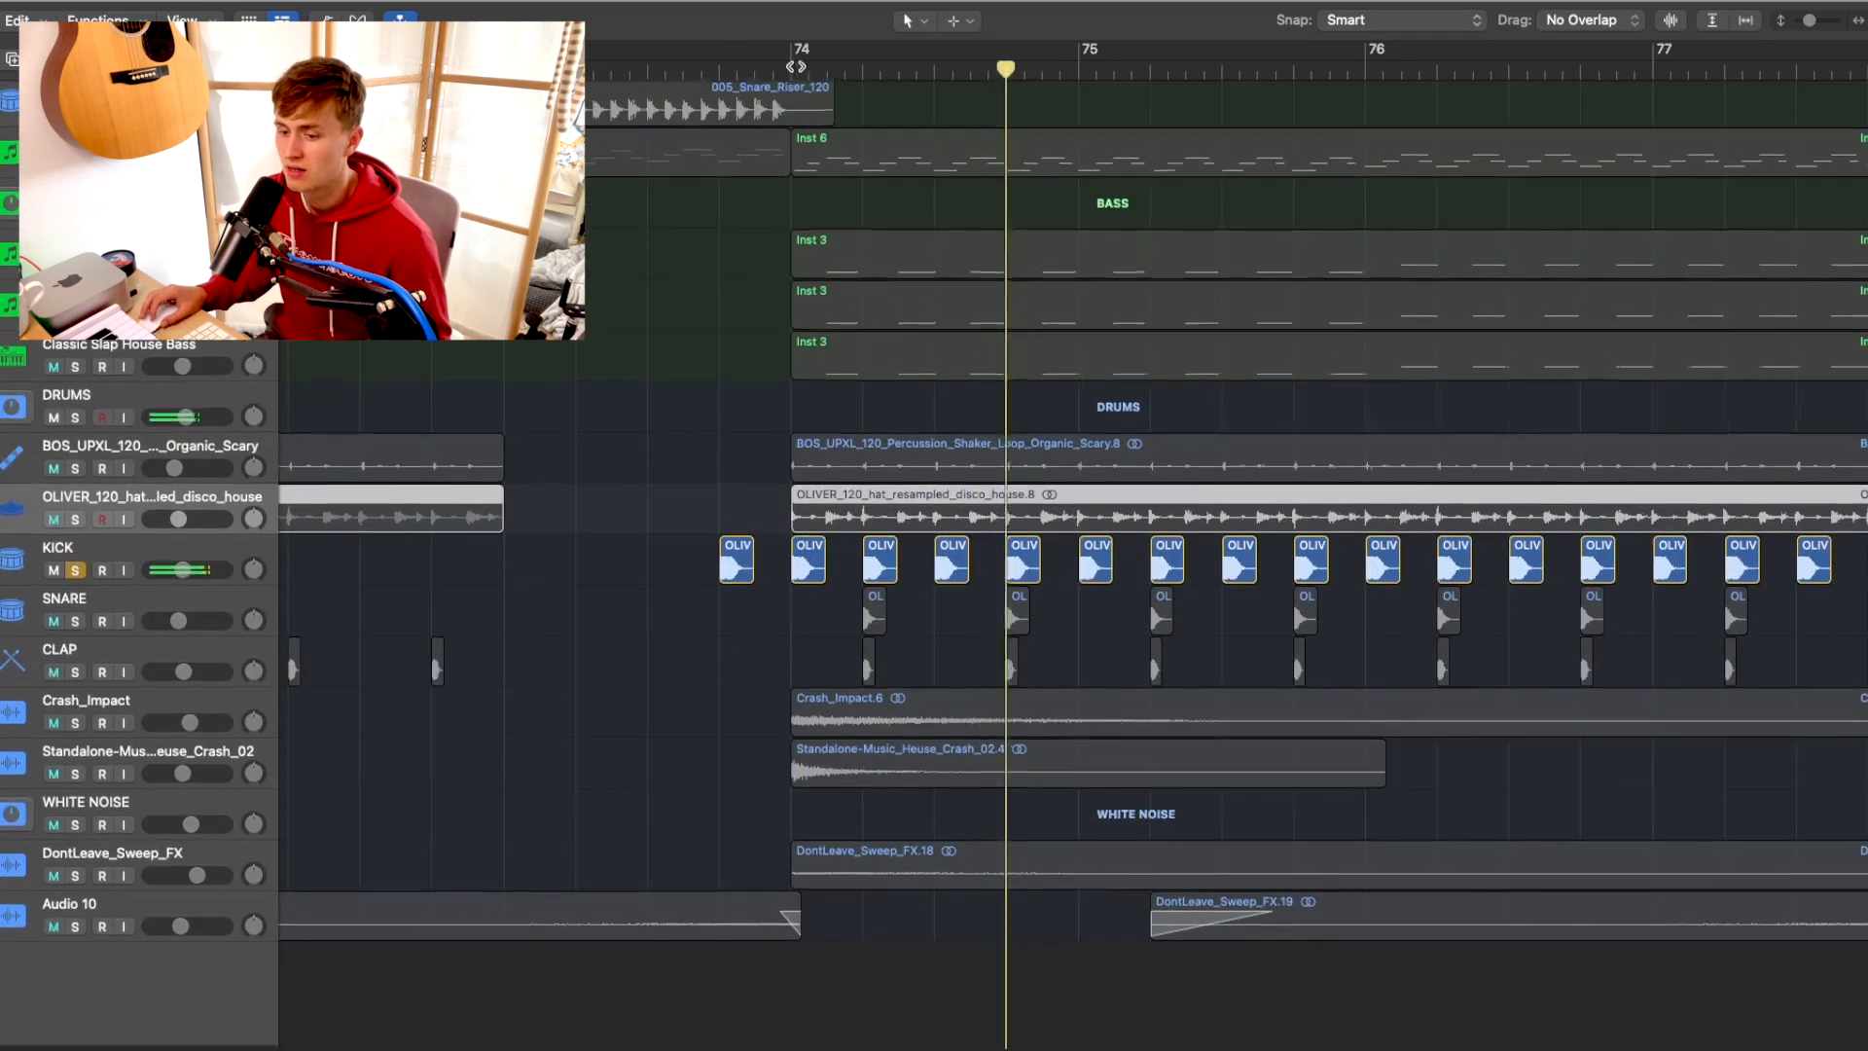
# Take the kick out of solo, solo the SNARE and CLAP tracks, and audition them from just after bar 74
pyautogui.click(75, 578)
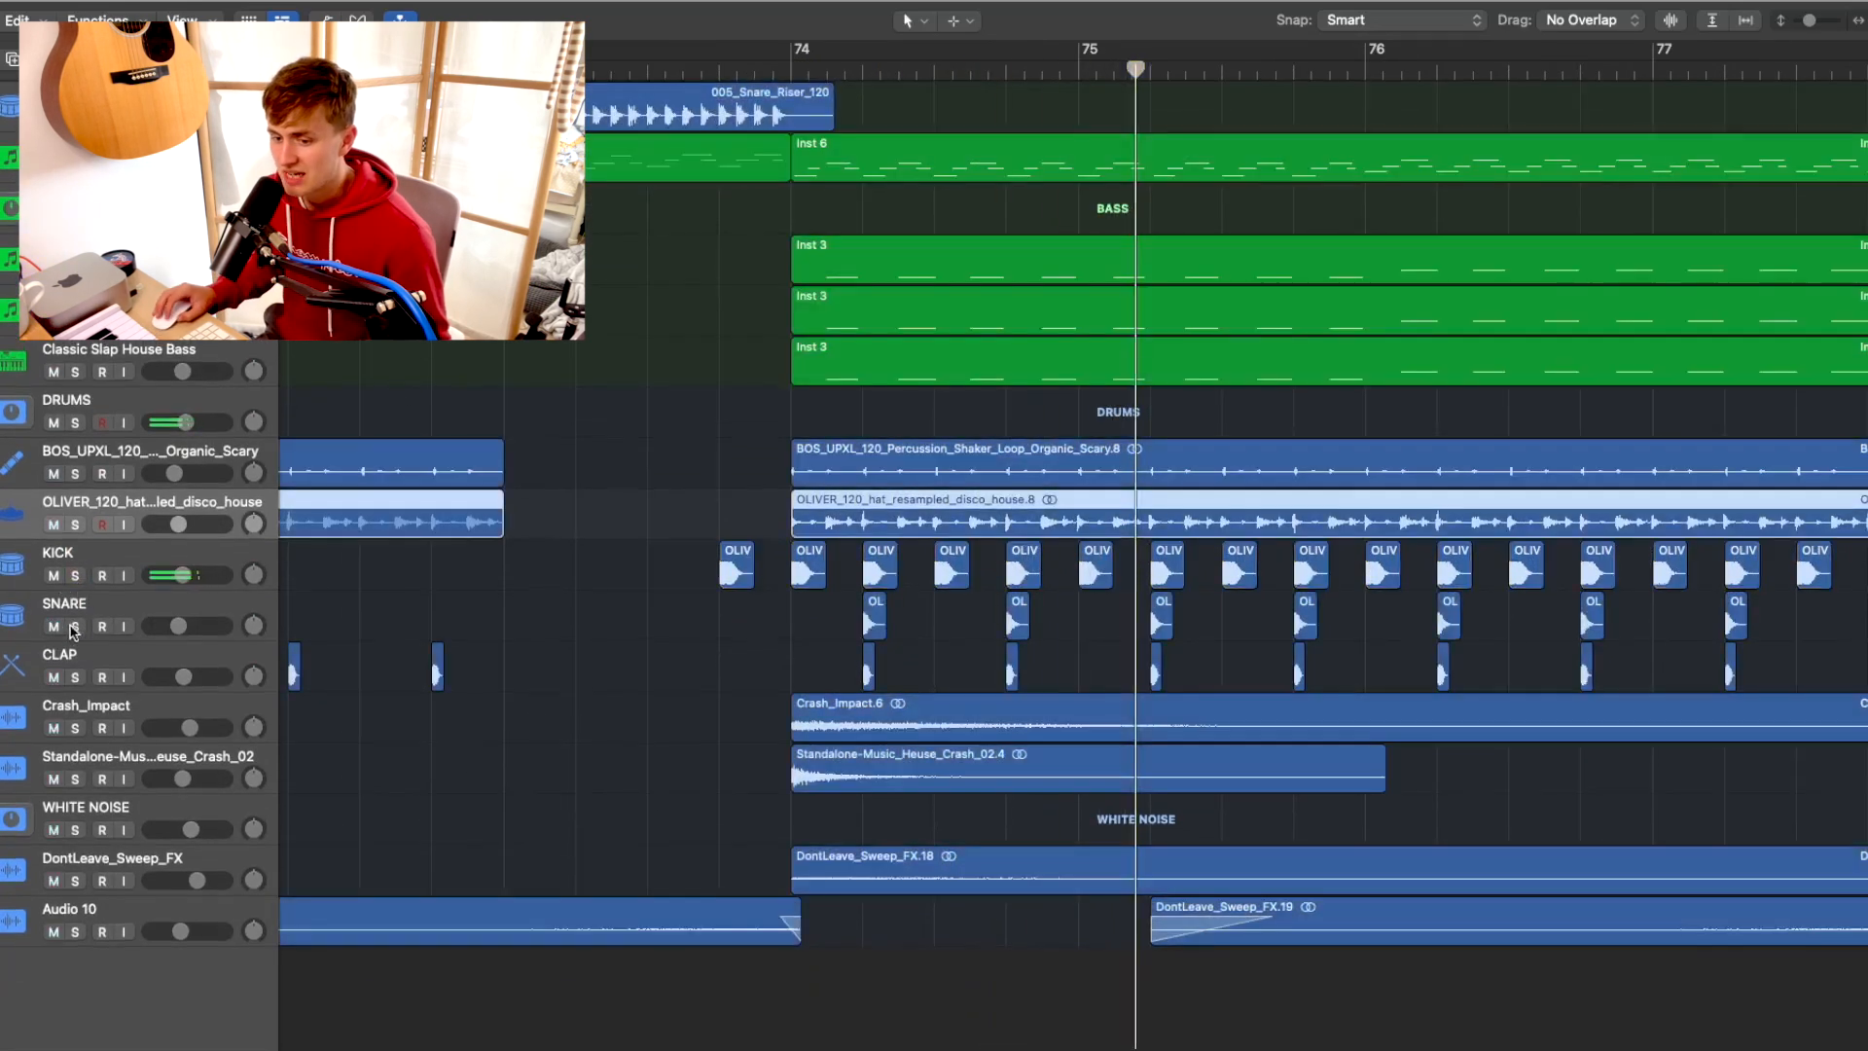
pyautogui.moveTo(74, 627); pyautogui.dragTo(75, 677)
pyautogui.click(859, 67)
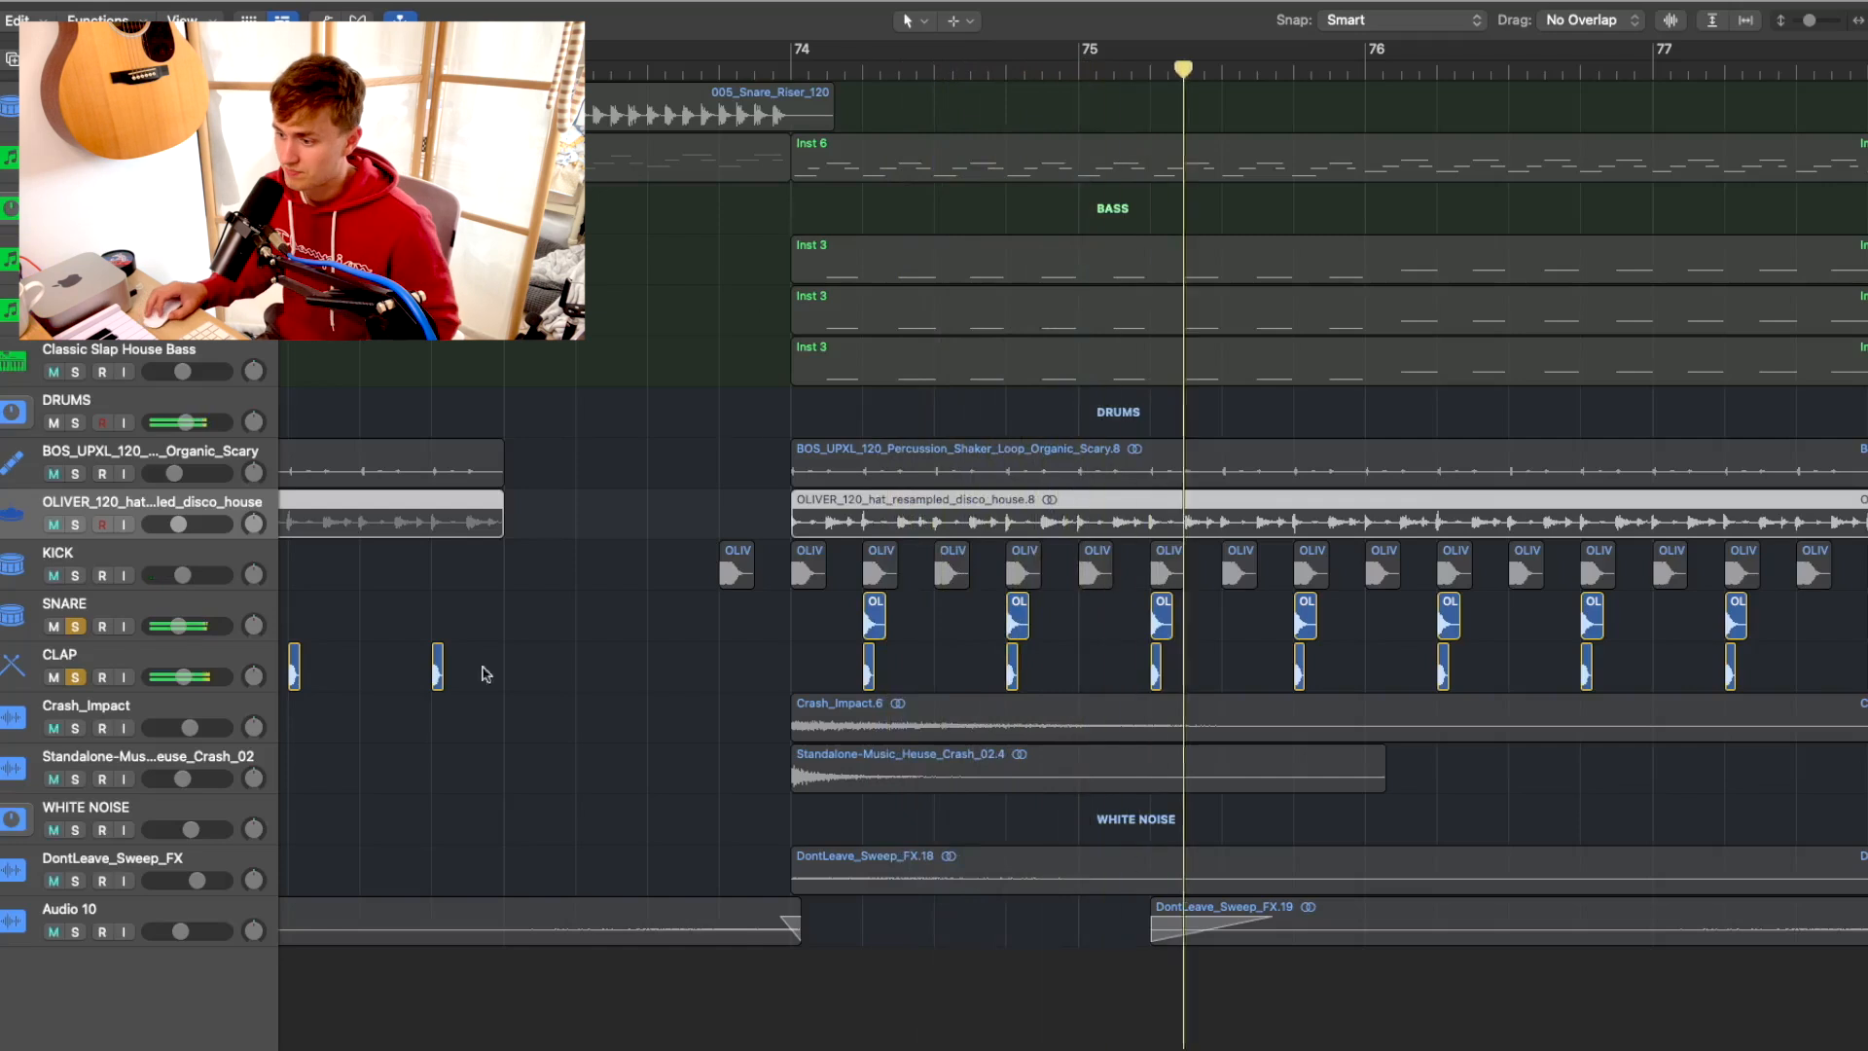
# Switch the solo to the Crash_Impact and Standalone House Crash tracks and audition them from bar 74
pyautogui.moveTo(75, 626); pyautogui.dragTo(75, 778)
pyautogui.click(790, 67)
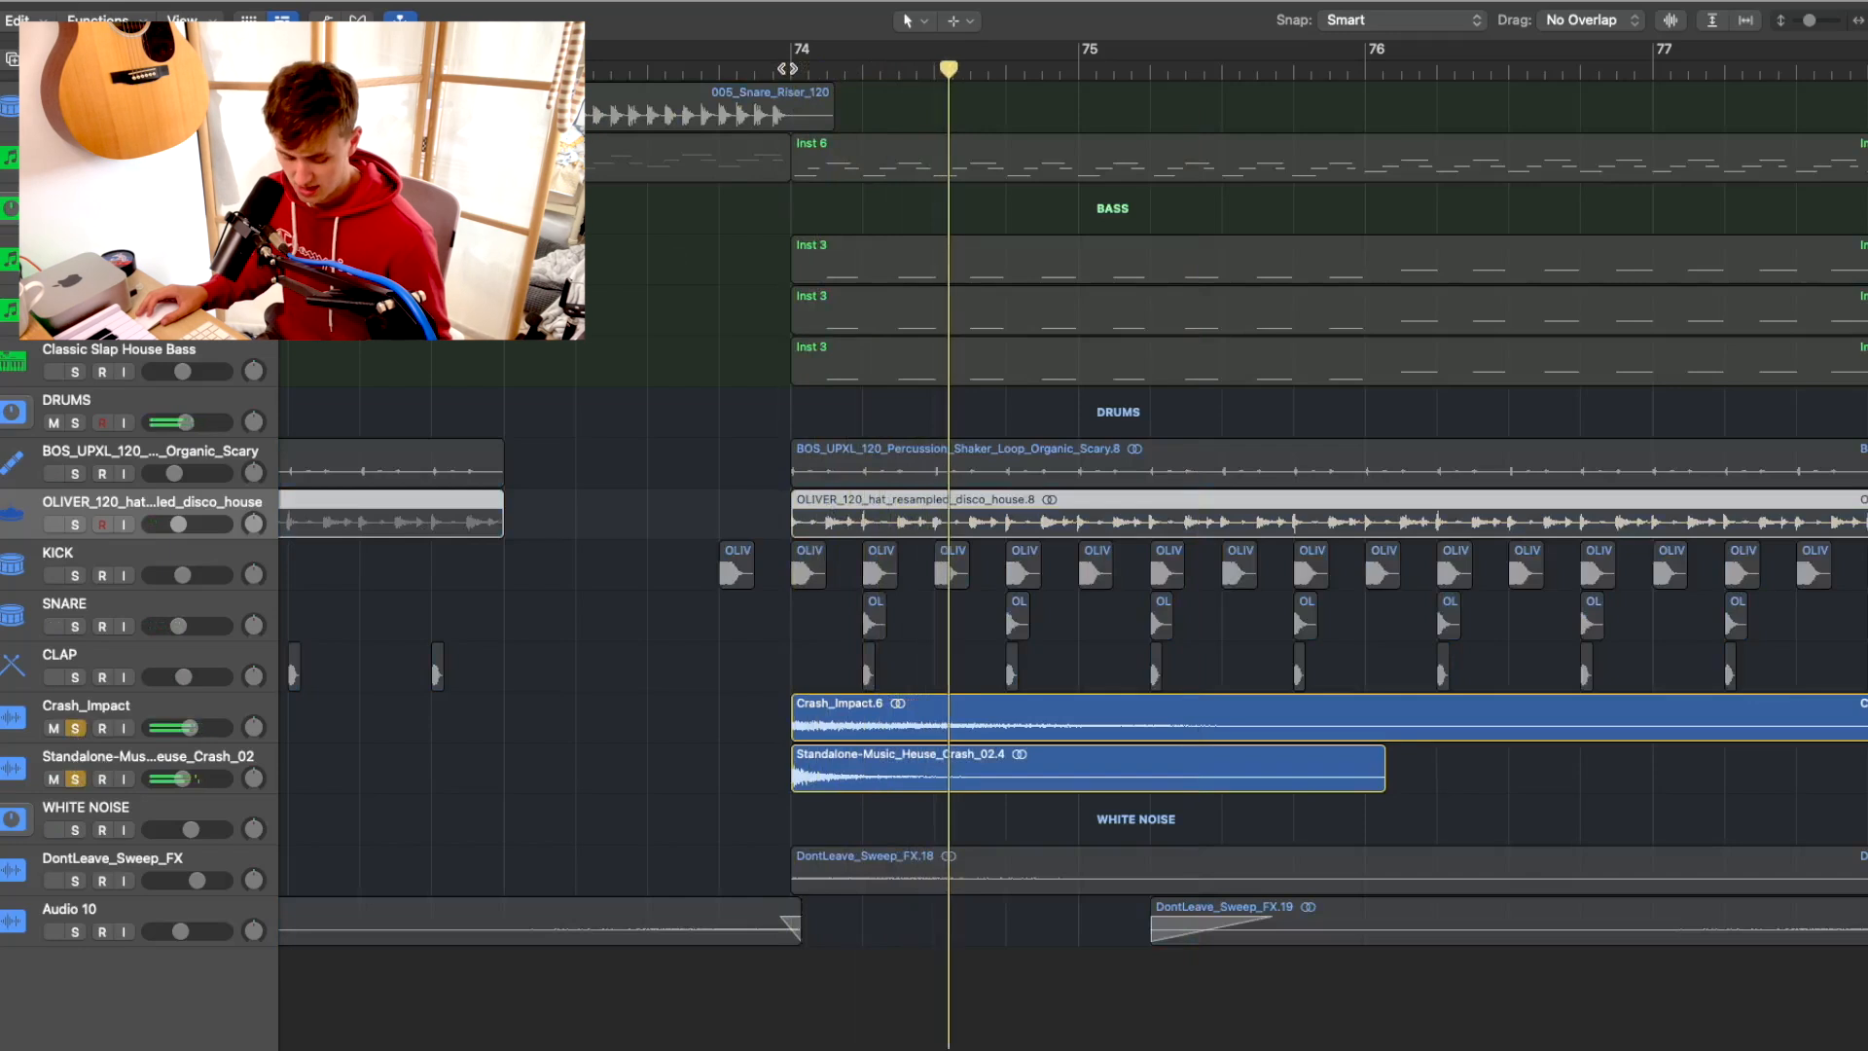
# Show the Chorus effects on both crash tracks from the mixer, and close them again
pyautogui.press('x')
pyautogui.click(1253, 532)
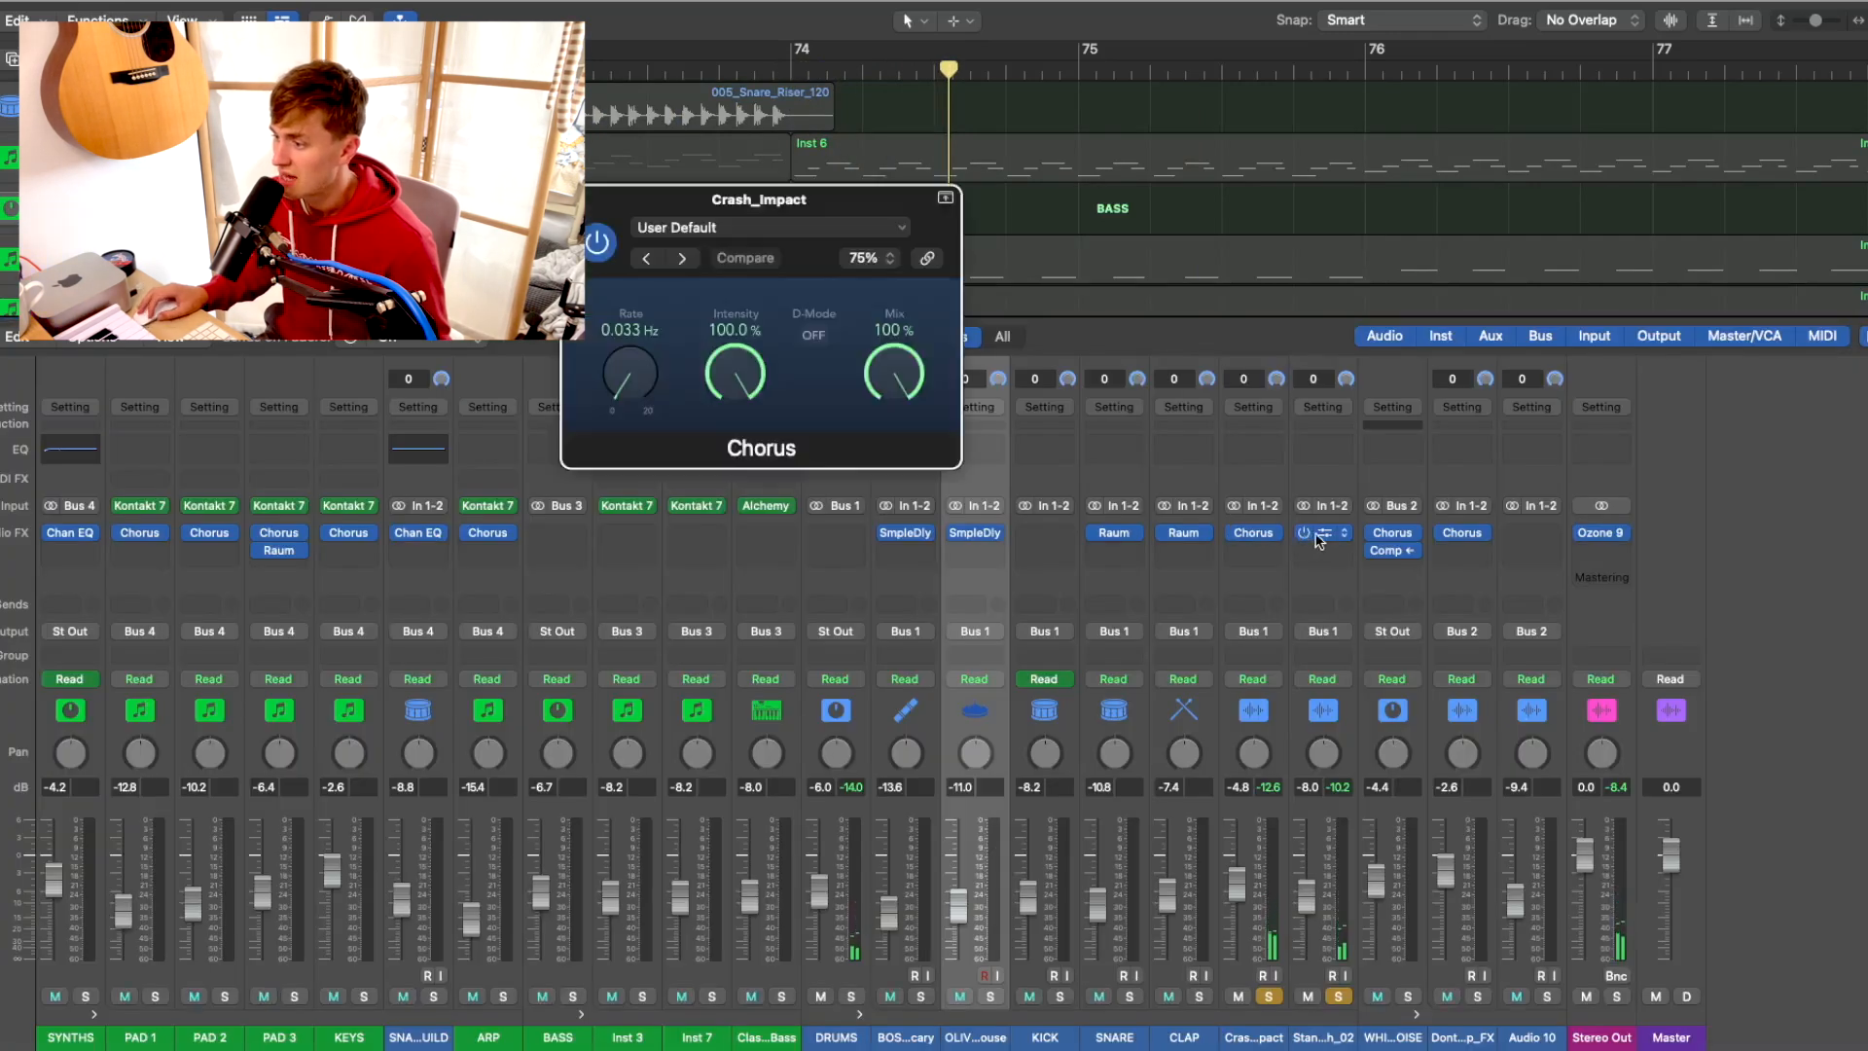
pyautogui.click(1322, 534)
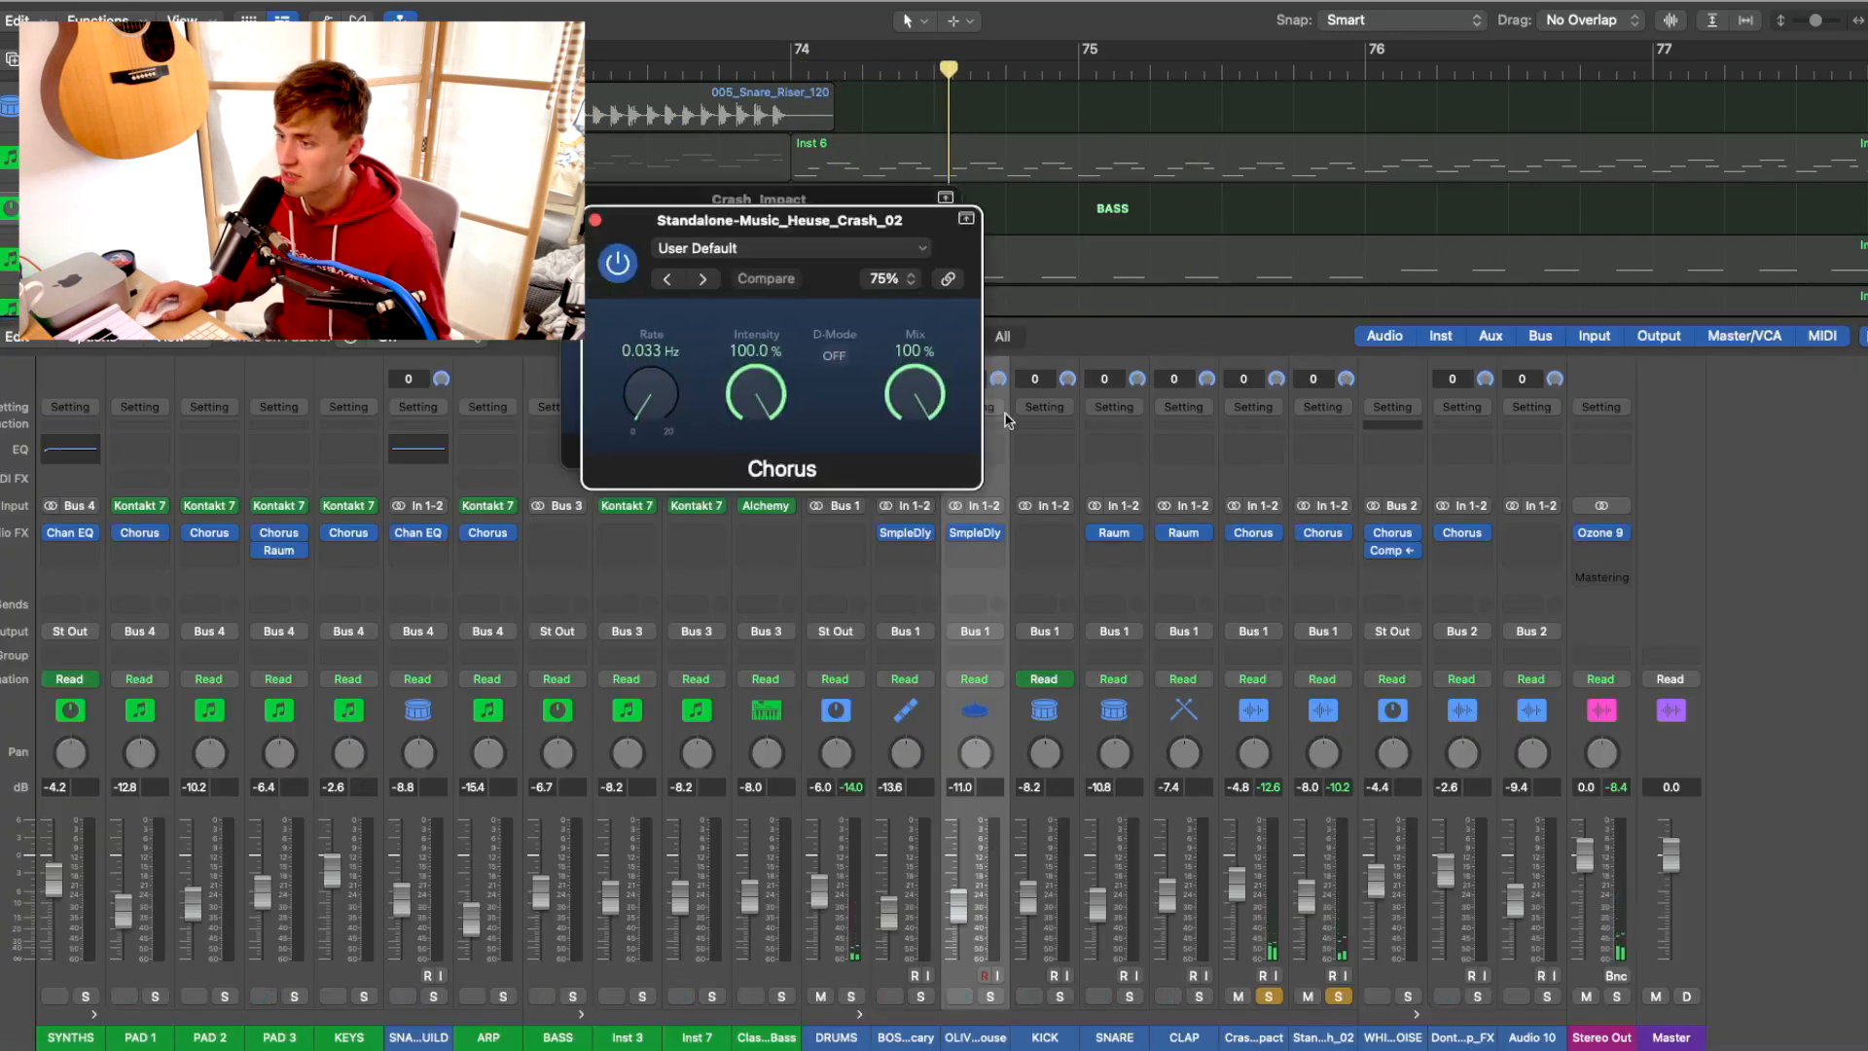
pyautogui.click(596, 222)
pyautogui.click(600, 200)
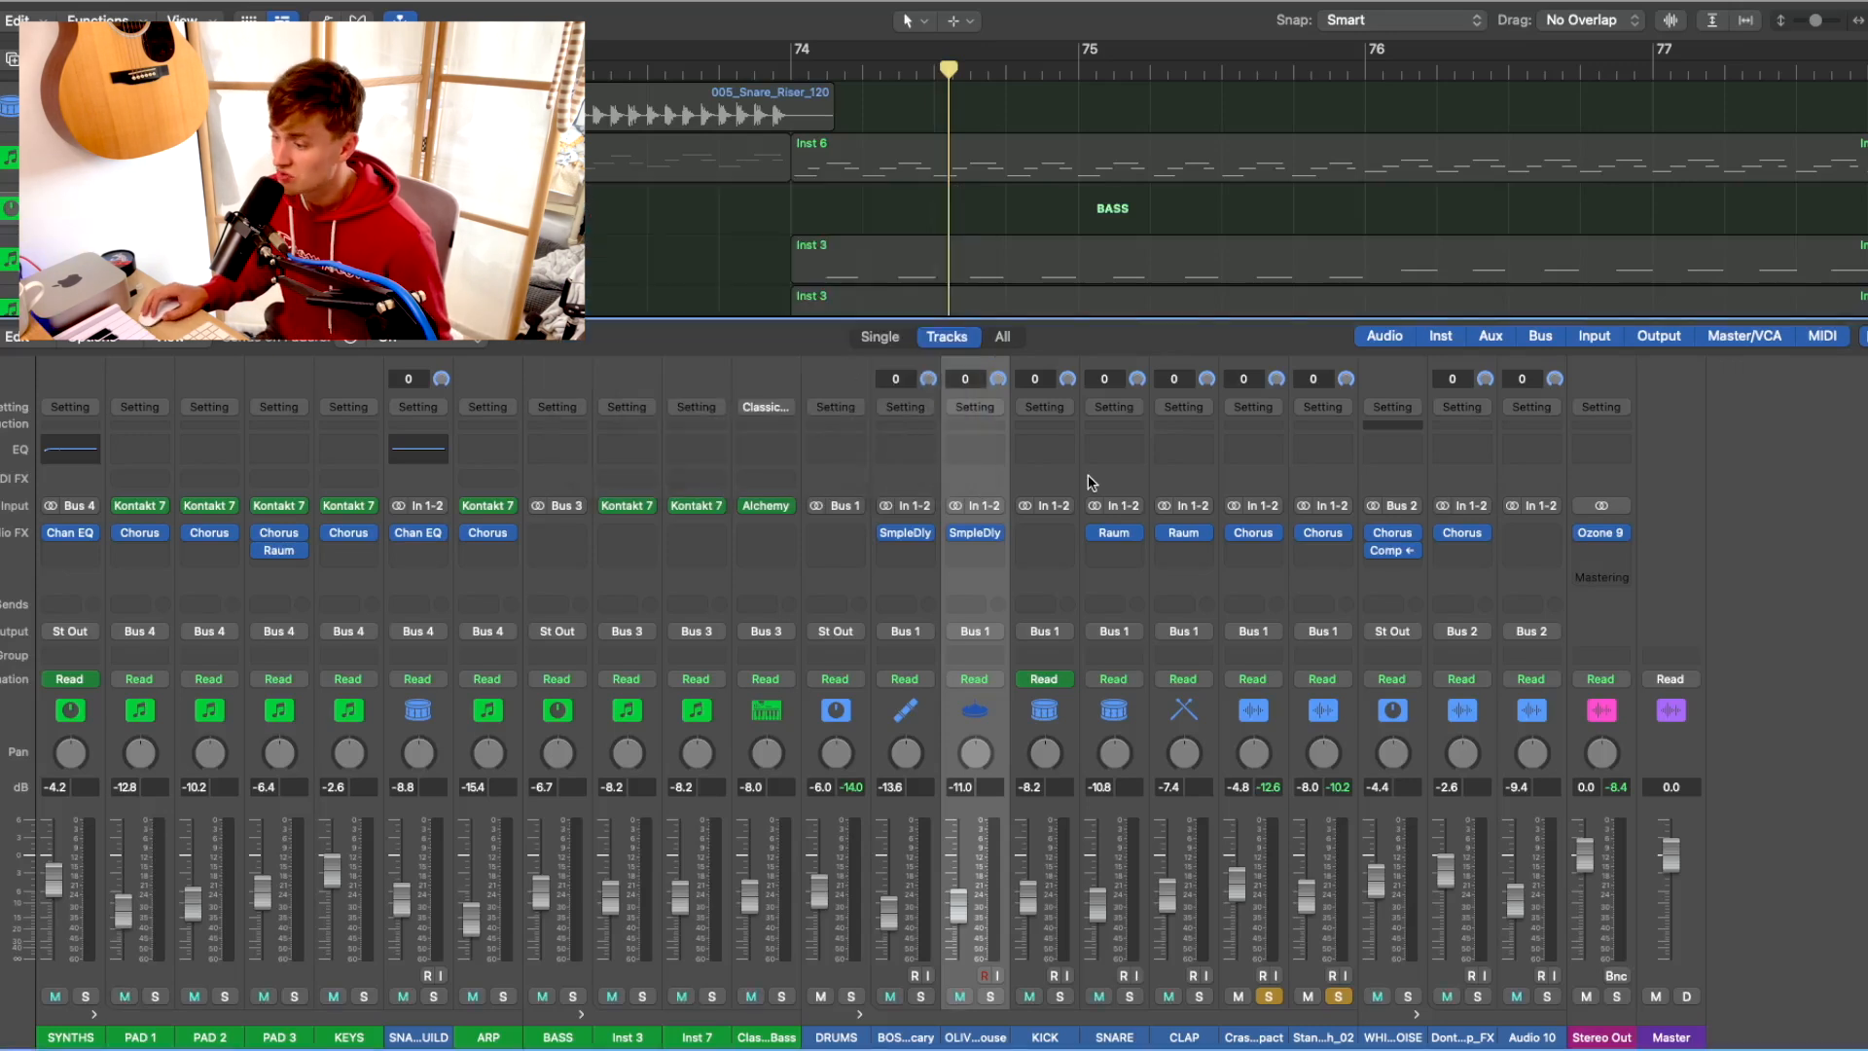
pyautogui.press('x')
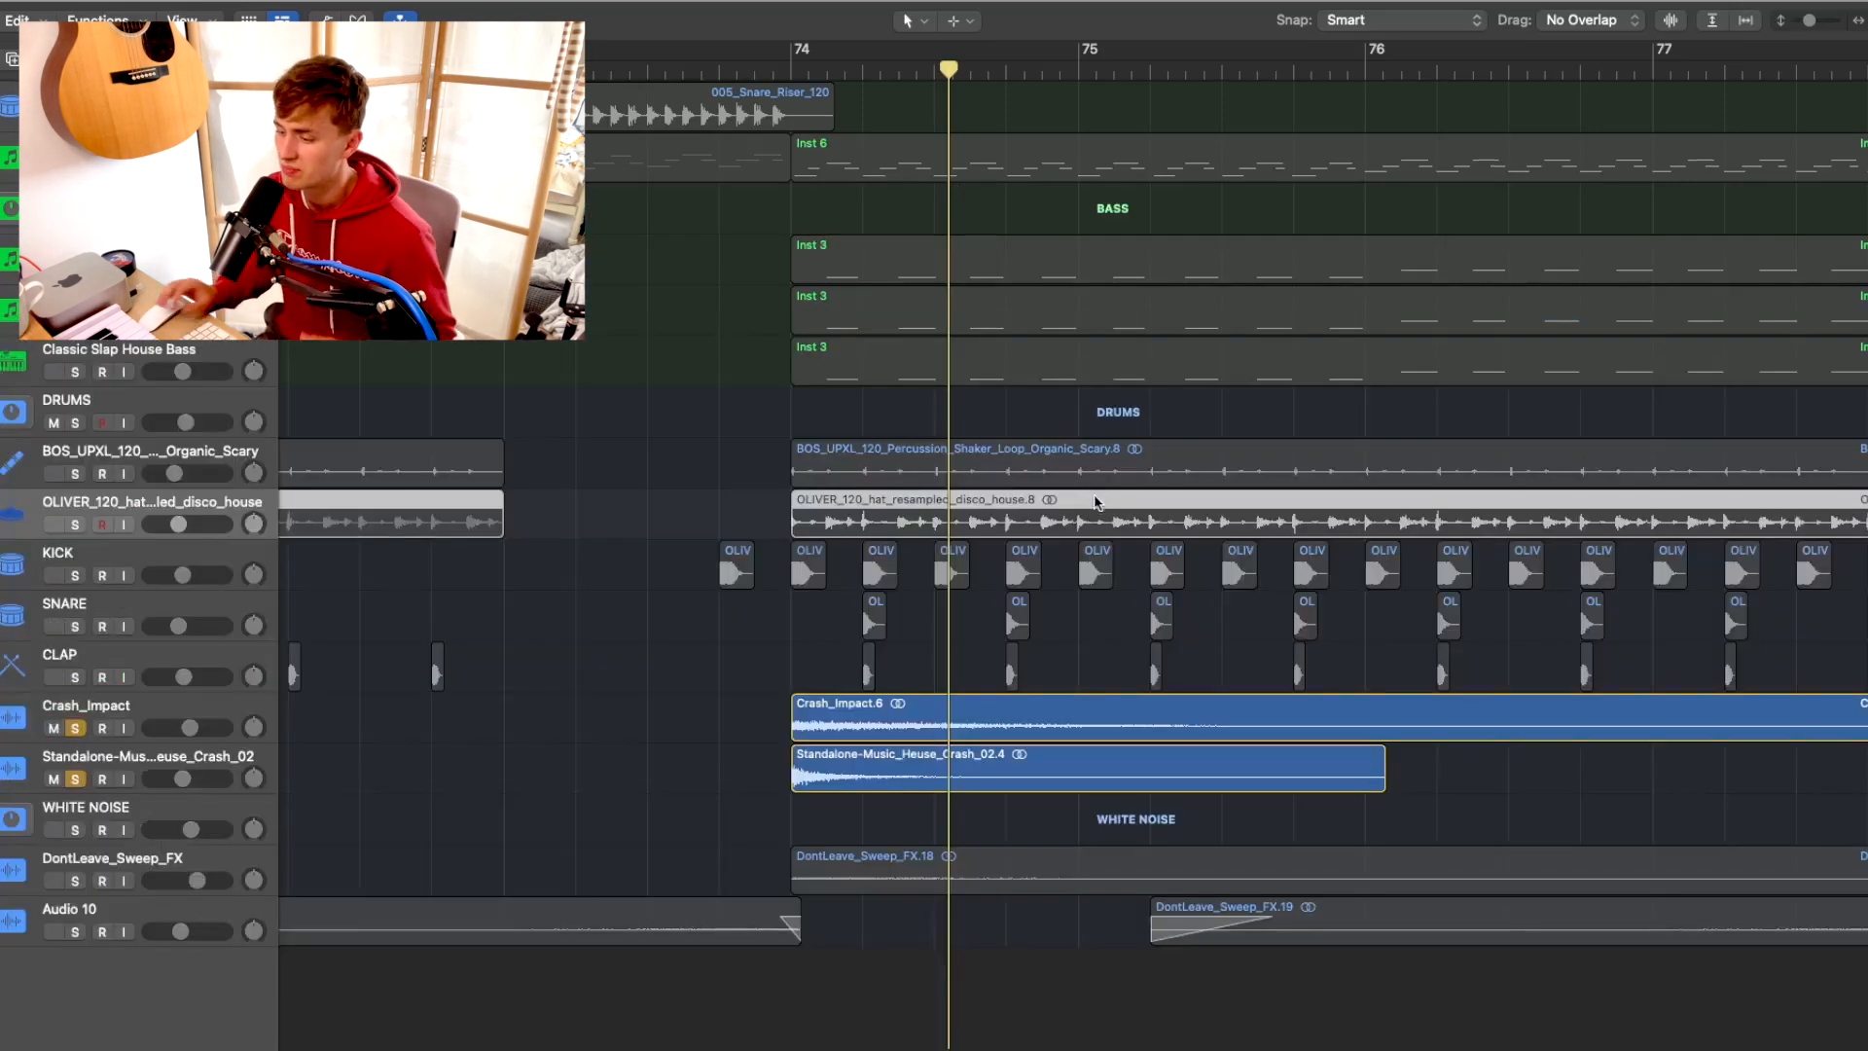
# Switch the solo from the crashes to the WHITE NOISE stack with its sweep and Audio 10 tracks, and audition it from bar 74
pyautogui.press('super+Left')
pyautogui.press('super+Left')
pyautogui.press('super+Left')
pyautogui.press('super+Left')
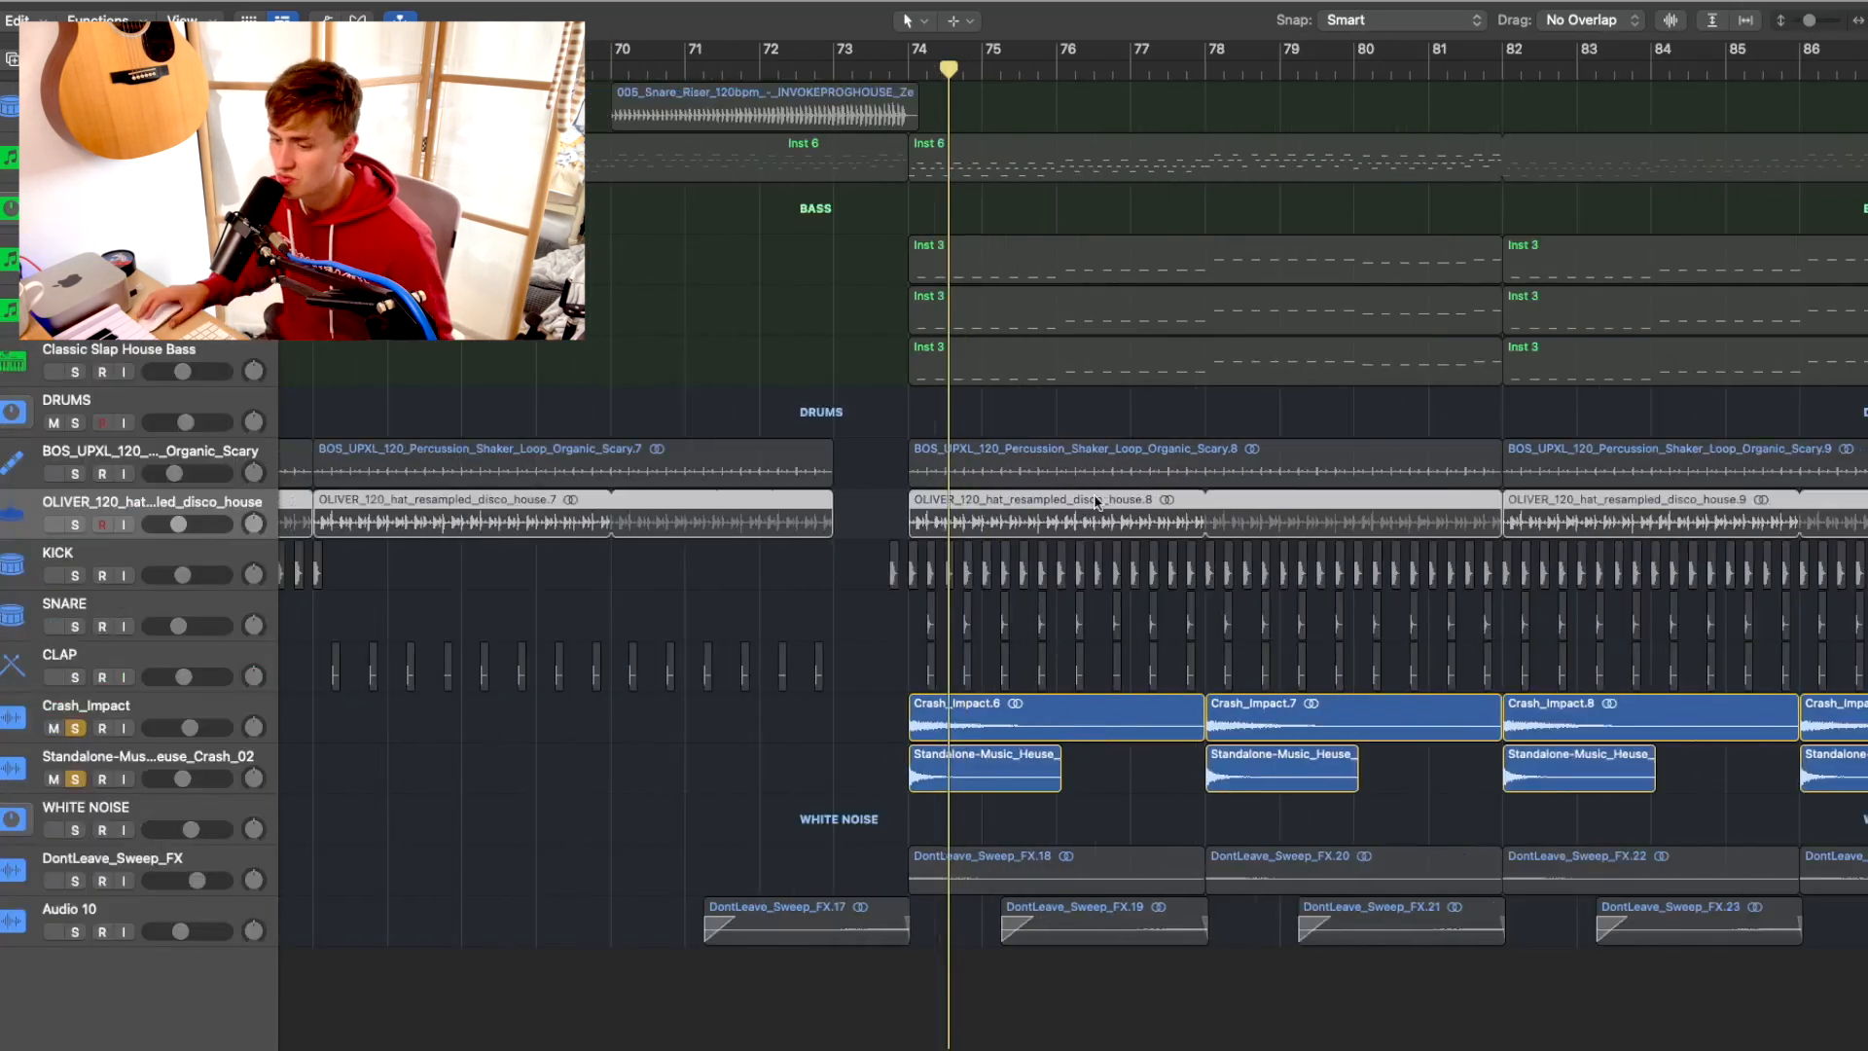
pyautogui.moveTo(76, 727); pyautogui.dragTo(76, 931)
pyautogui.click(908, 75)
pyautogui.press('space')
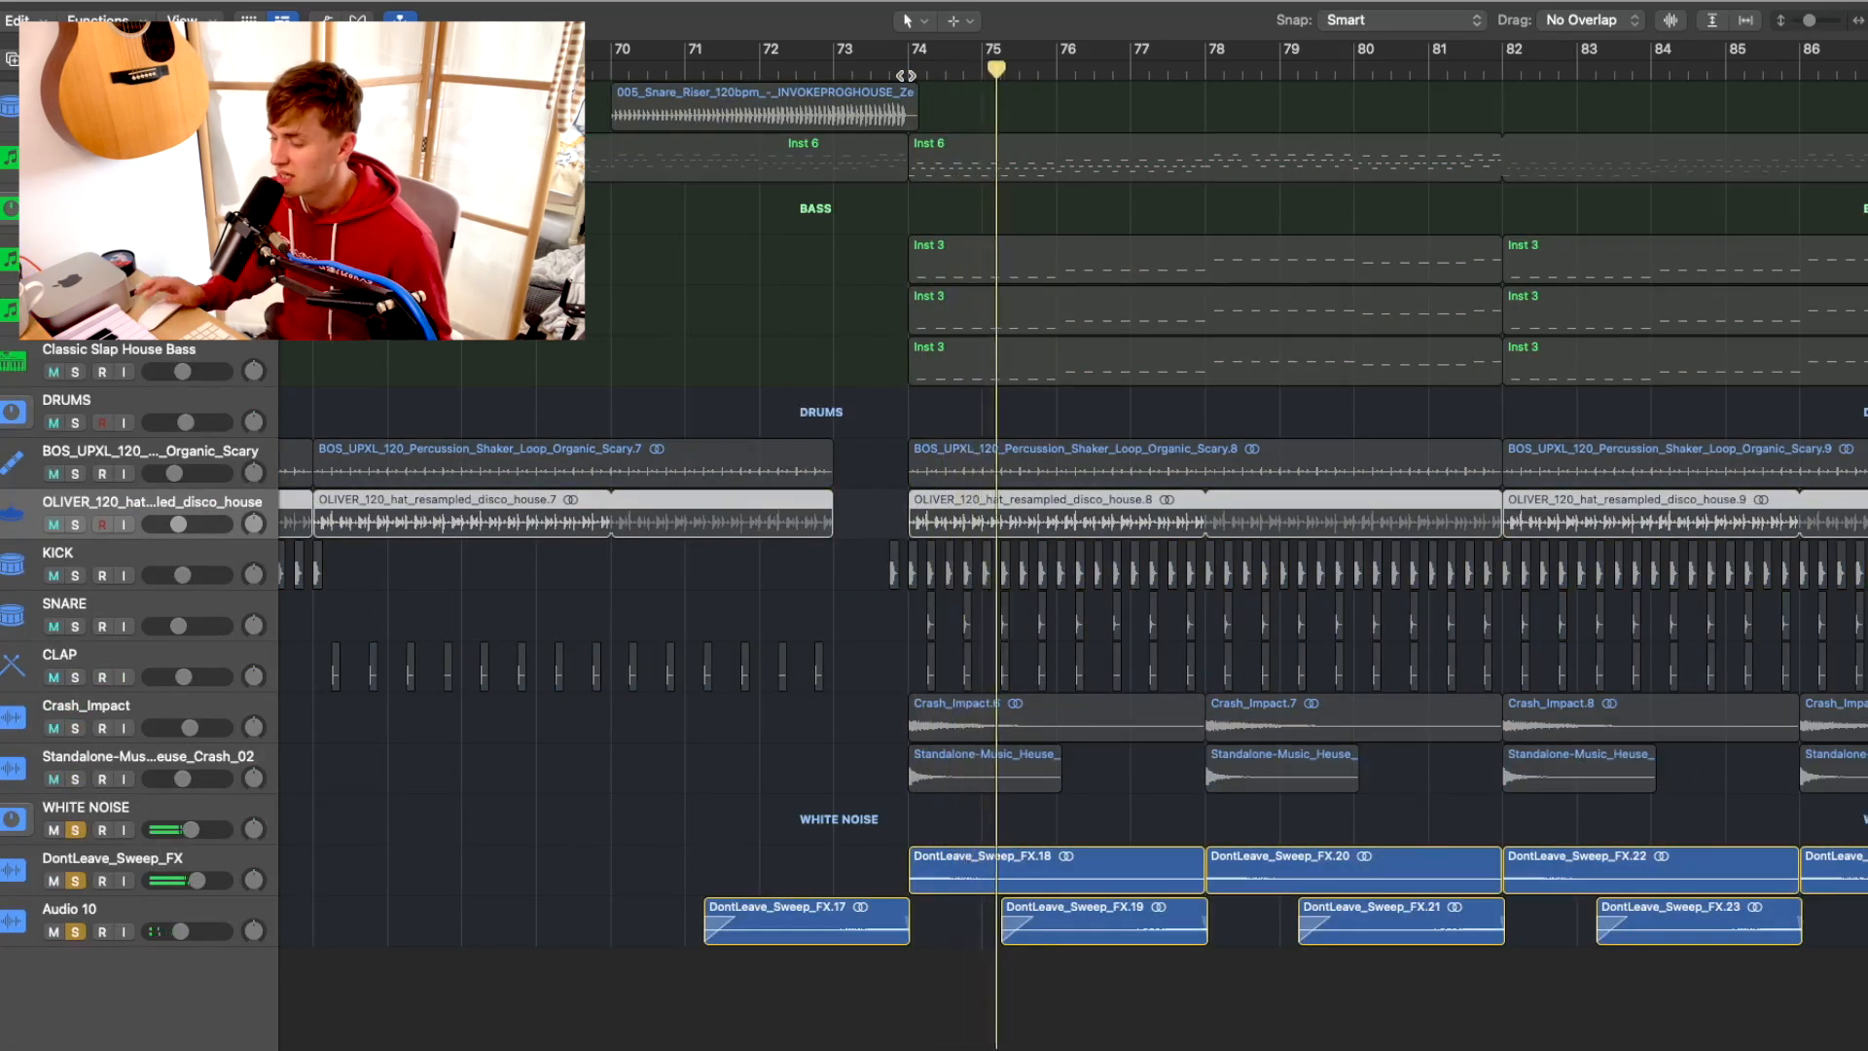
pyautogui.click(973, 861)
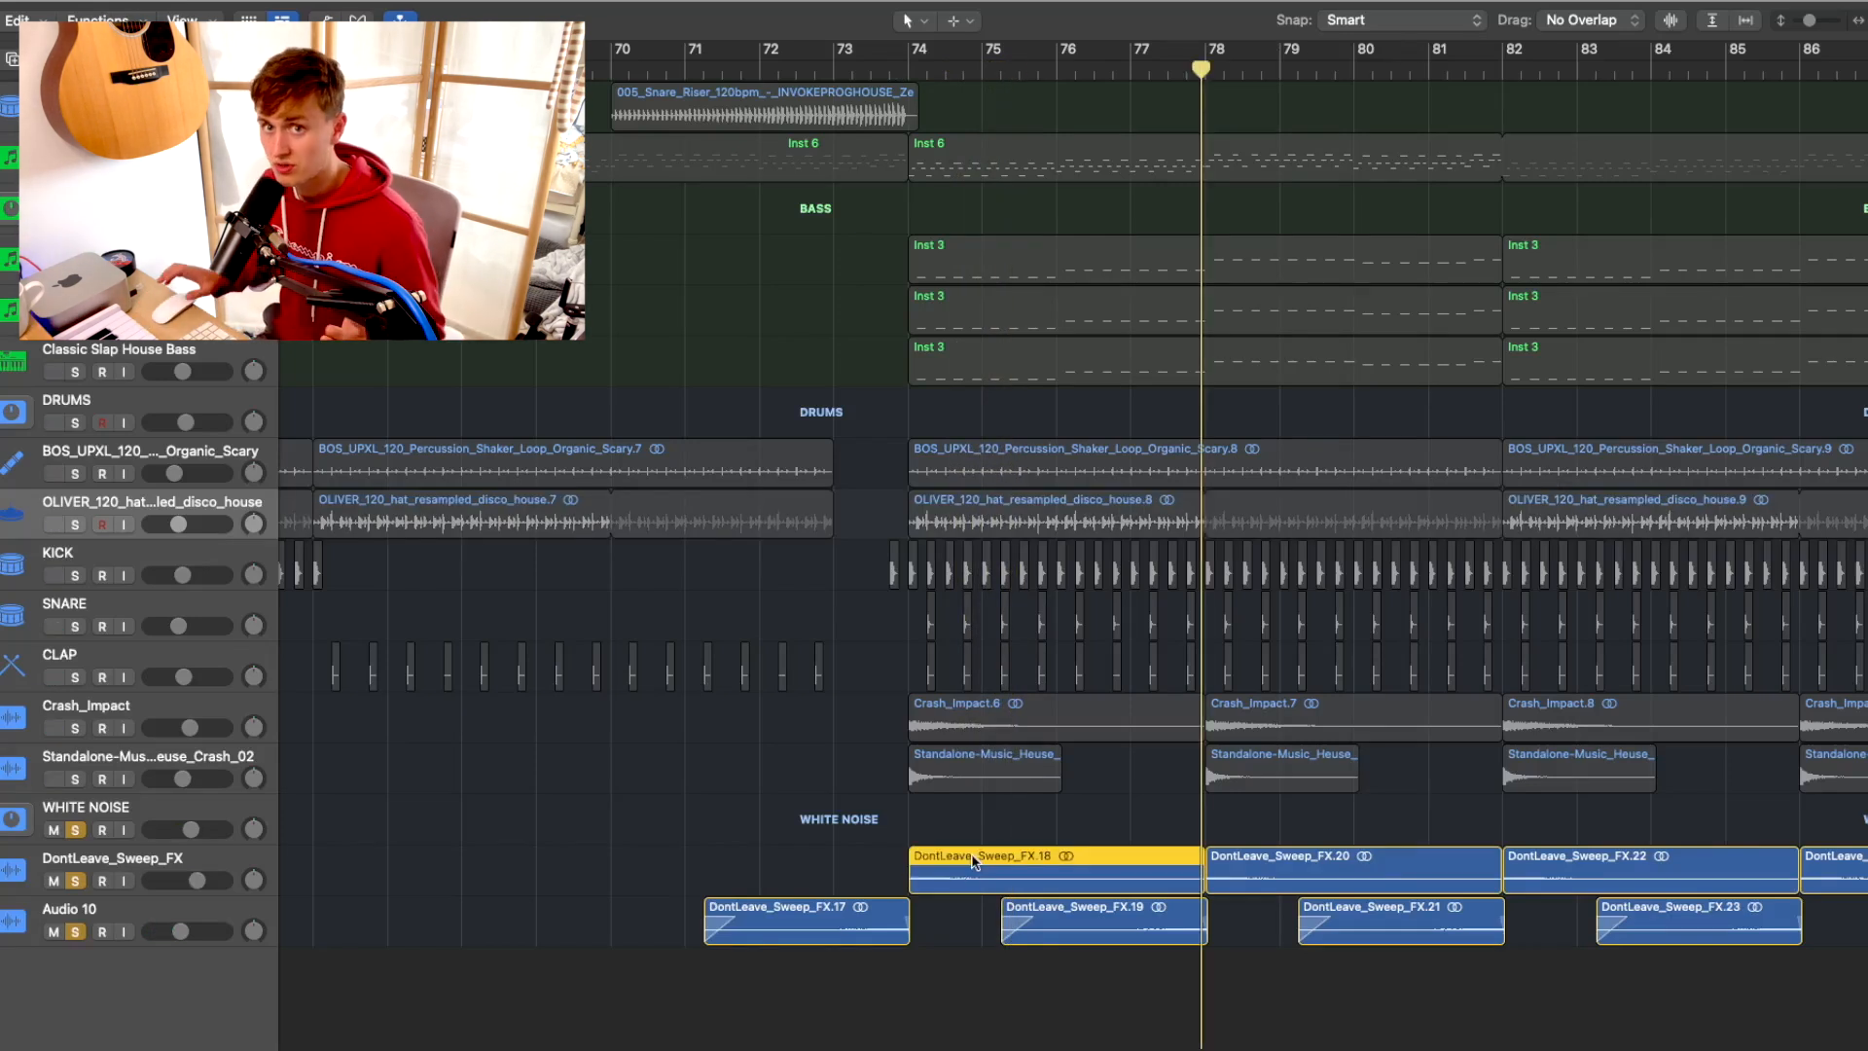
pyautogui.click(1126, 776)
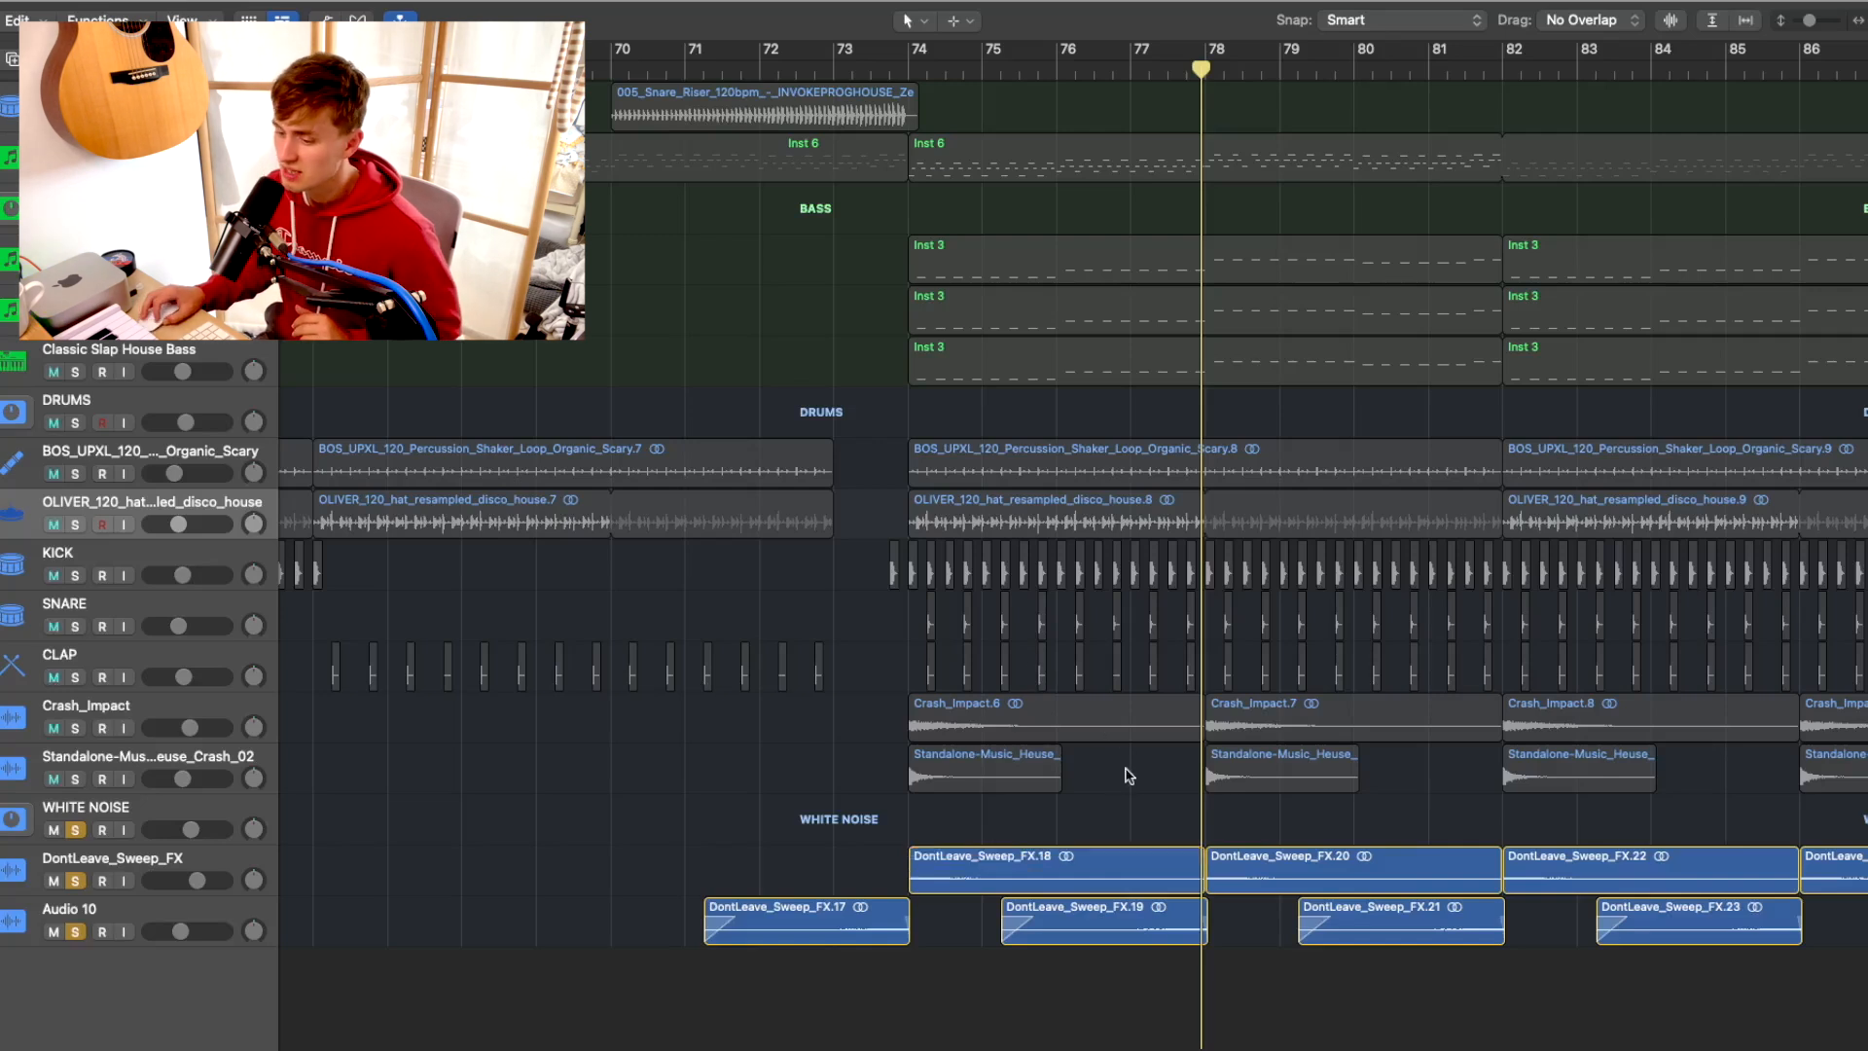
# Open the WHITE NOISE stack's Compressor, play from bar 74 to watch its Audio 3 side-chain ducking, and hide the effect window
pyautogui.click(142, 813)
pyautogui.press('x')
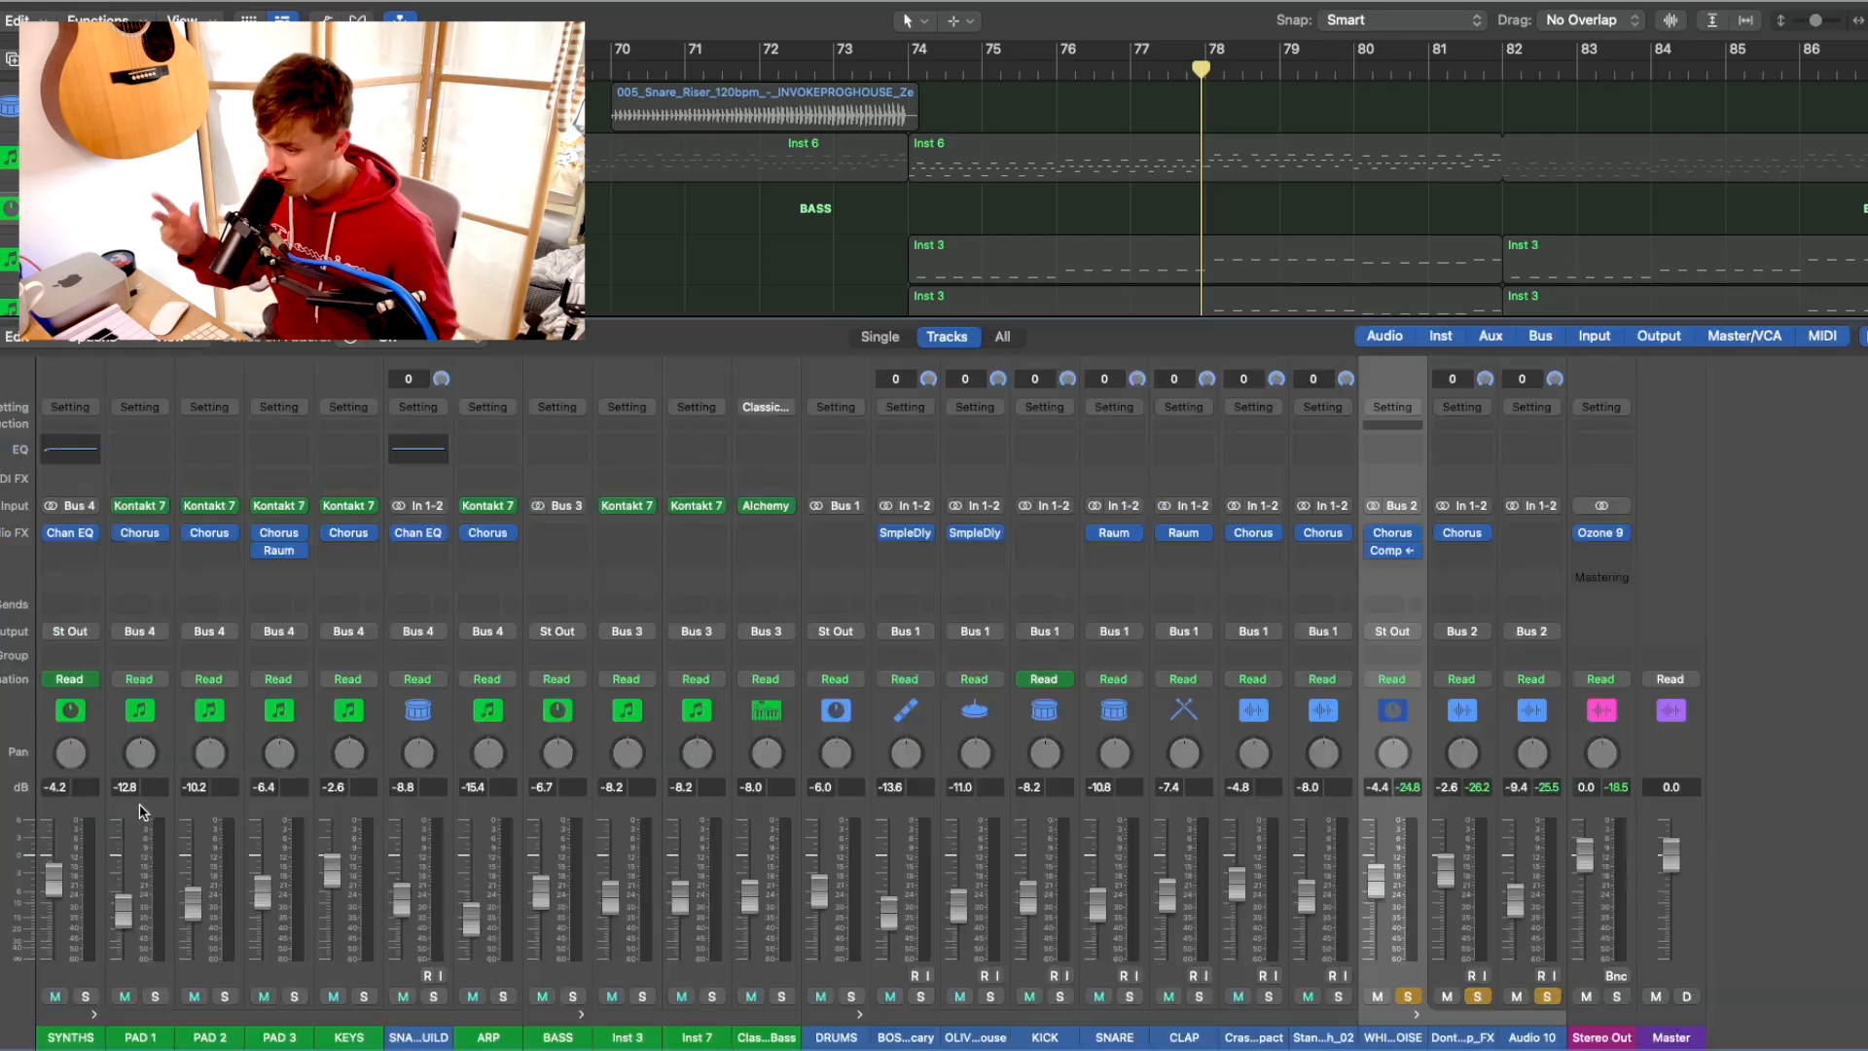
pyautogui.click(1381, 550)
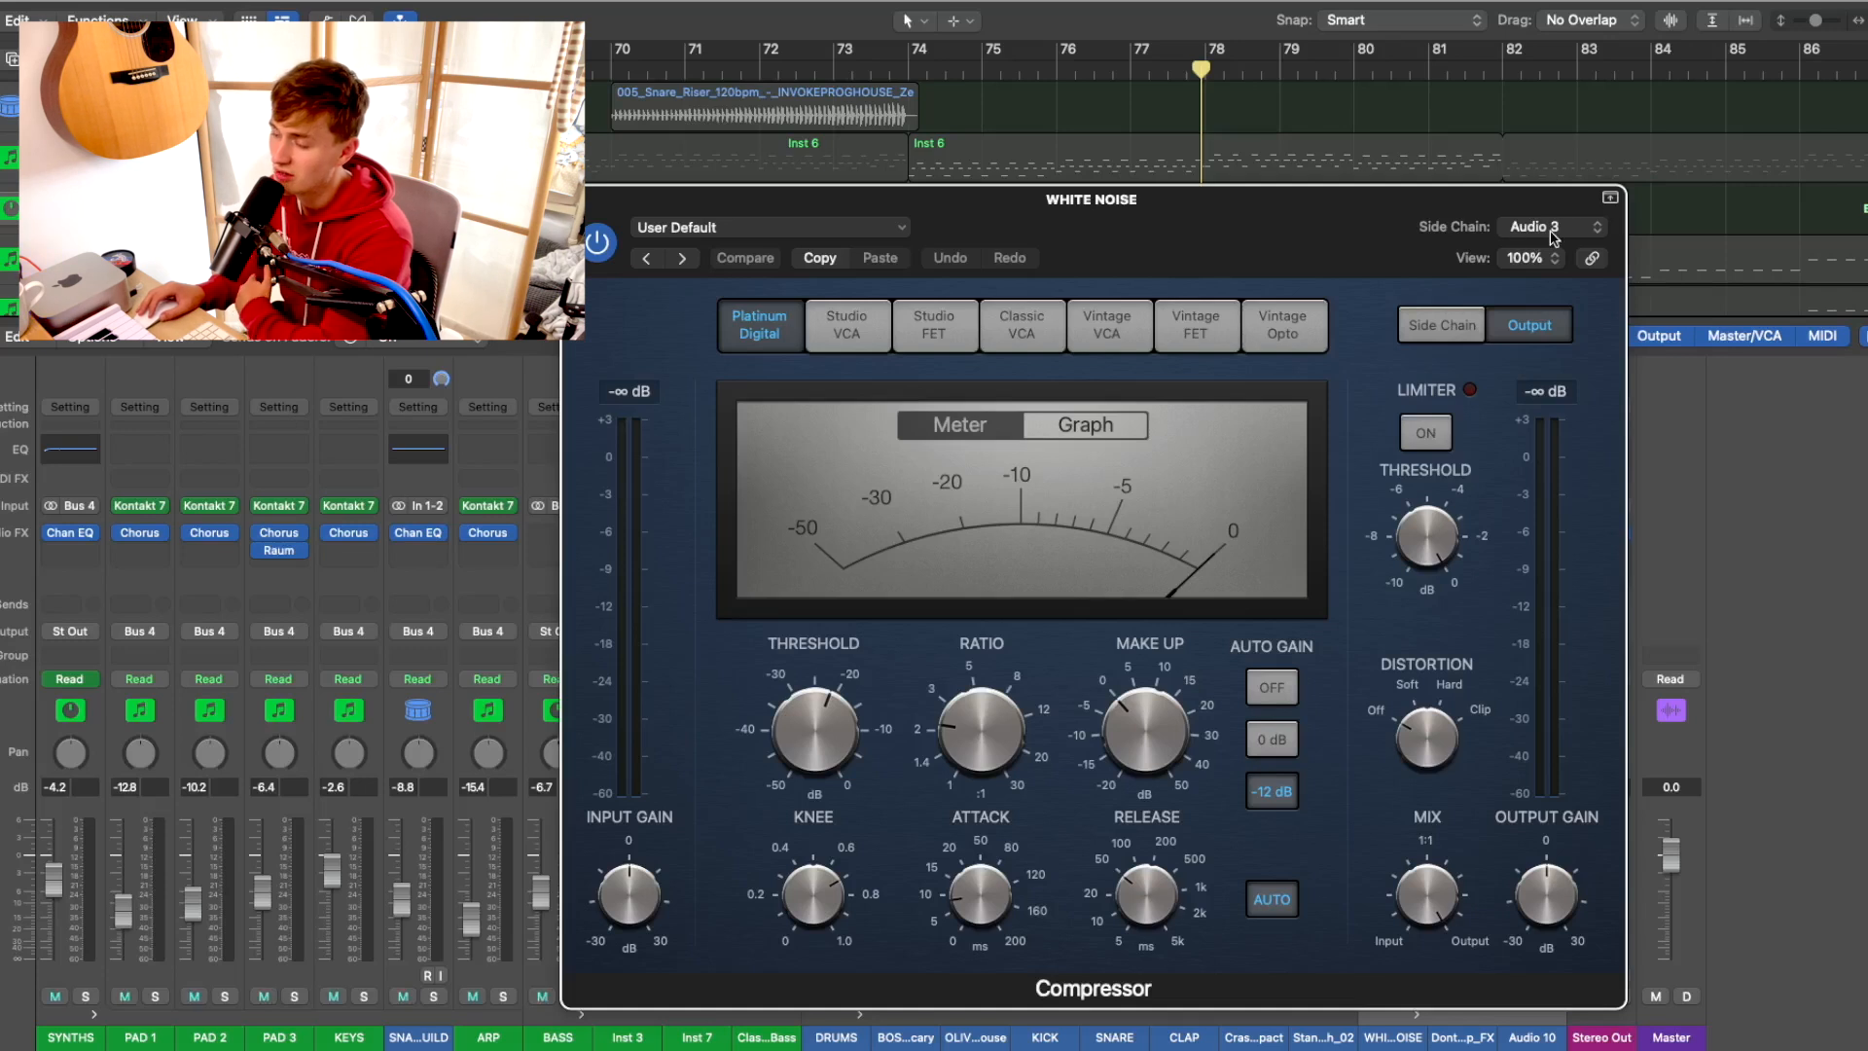
pyautogui.click(908, 71)
pyautogui.press('space')
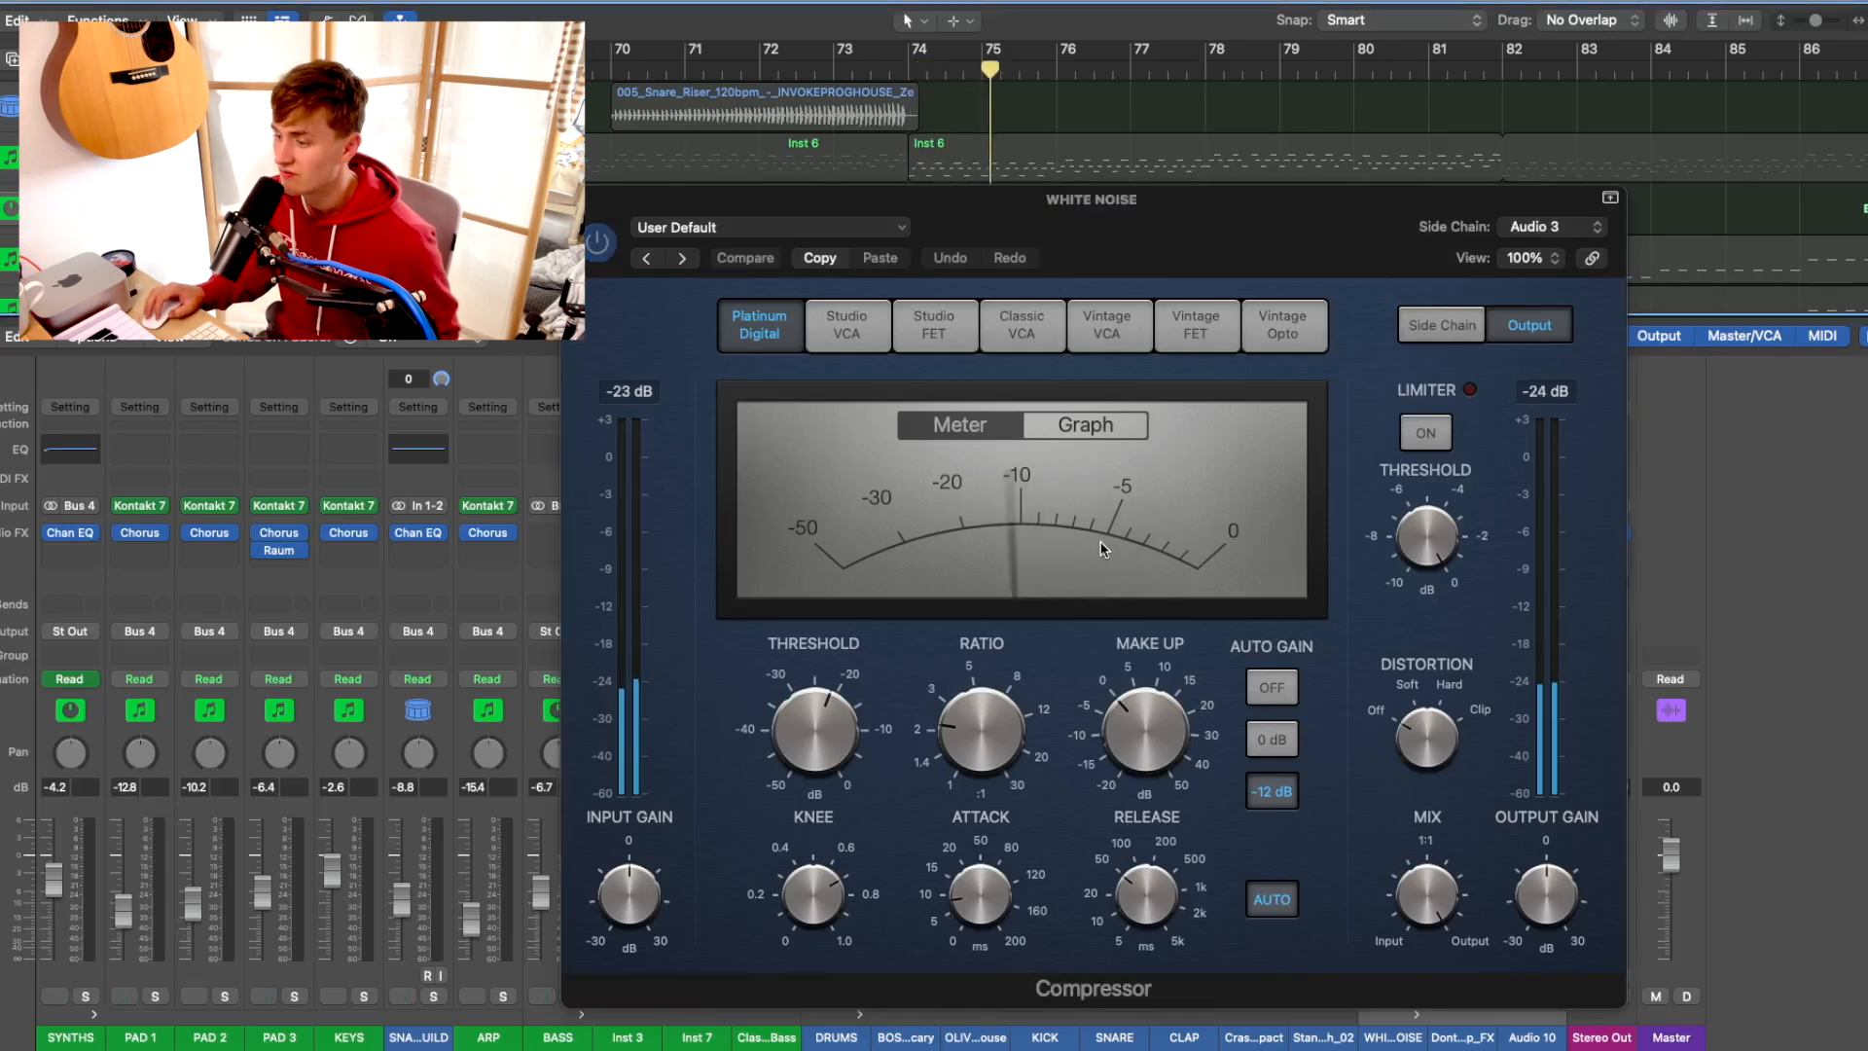
pyautogui.press('v')
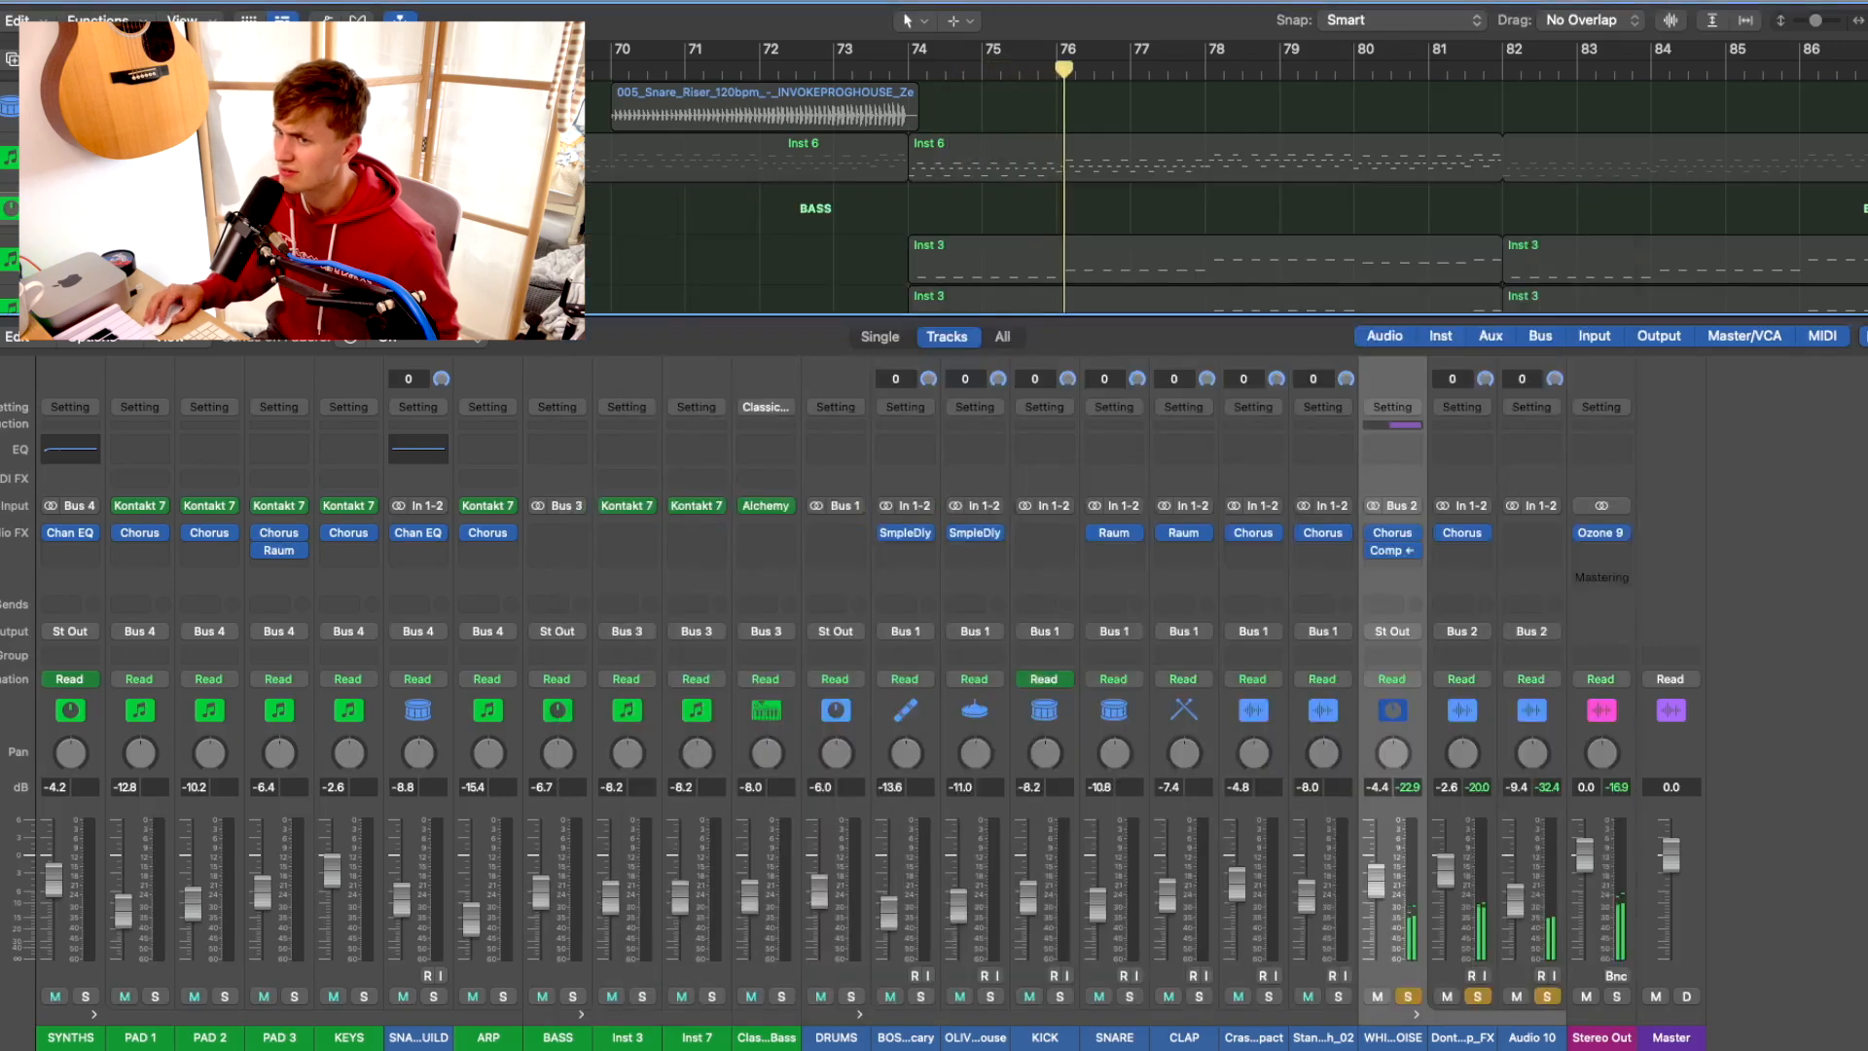
# Return to the arrangement with all solos cleared and play the full mix from bar 73
pyautogui.press('x')
pyautogui.click(835, 66)
pyautogui.press('super+Up')
pyautogui.press('super+Up')
pyautogui.press('super+Up')
pyautogui.press('super+Up')
pyautogui.press('super+Up')
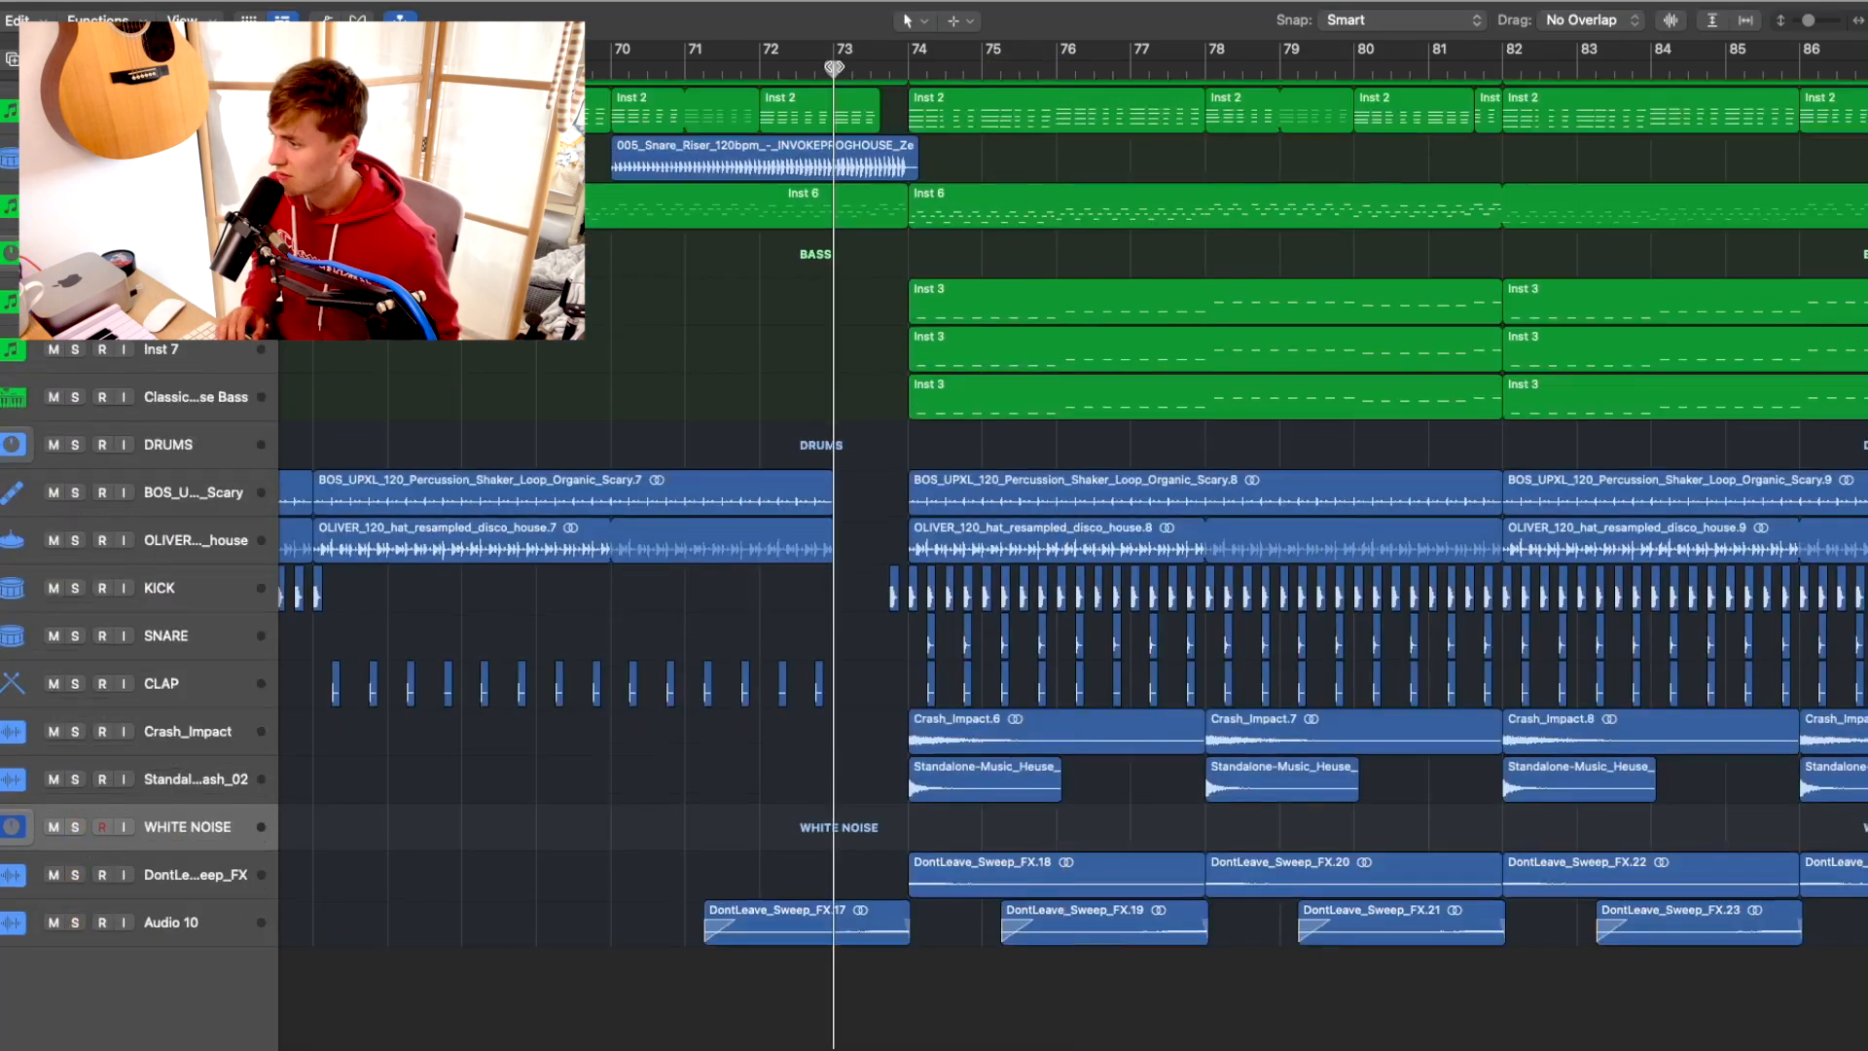
pyautogui.hscroll(10, 842, 66)
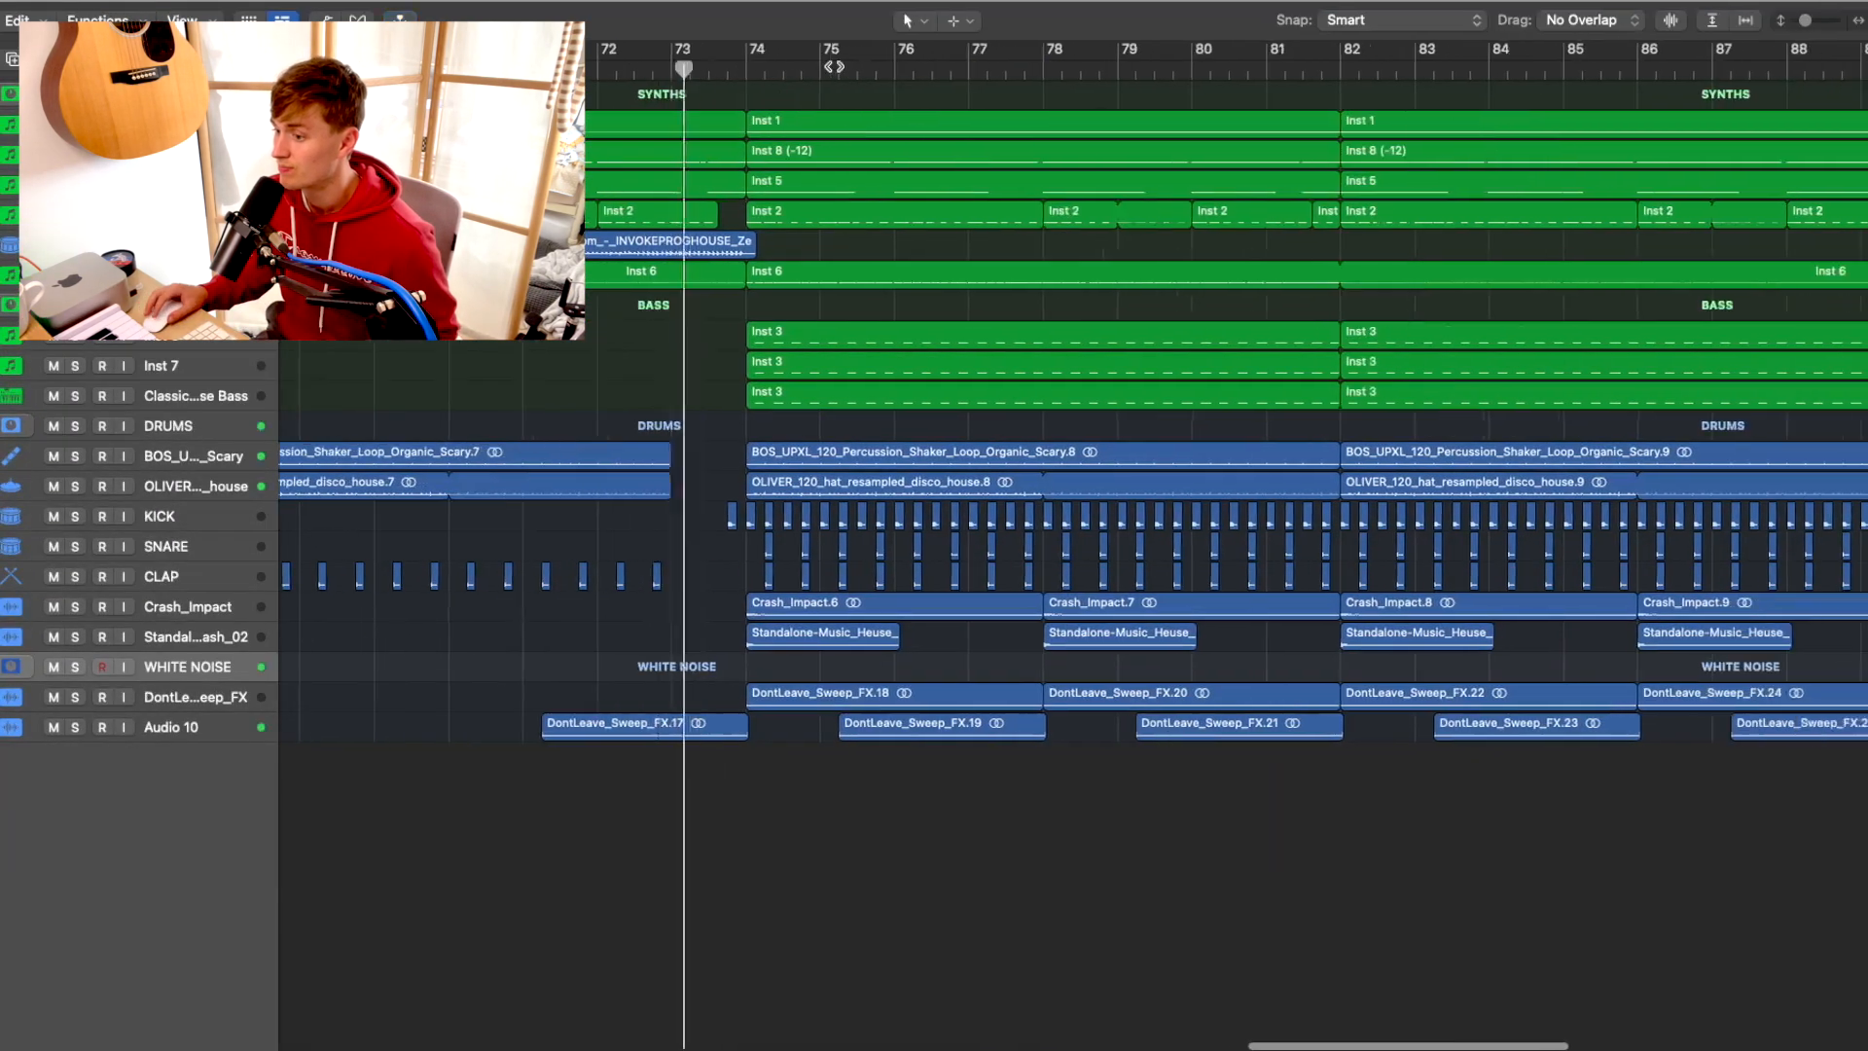